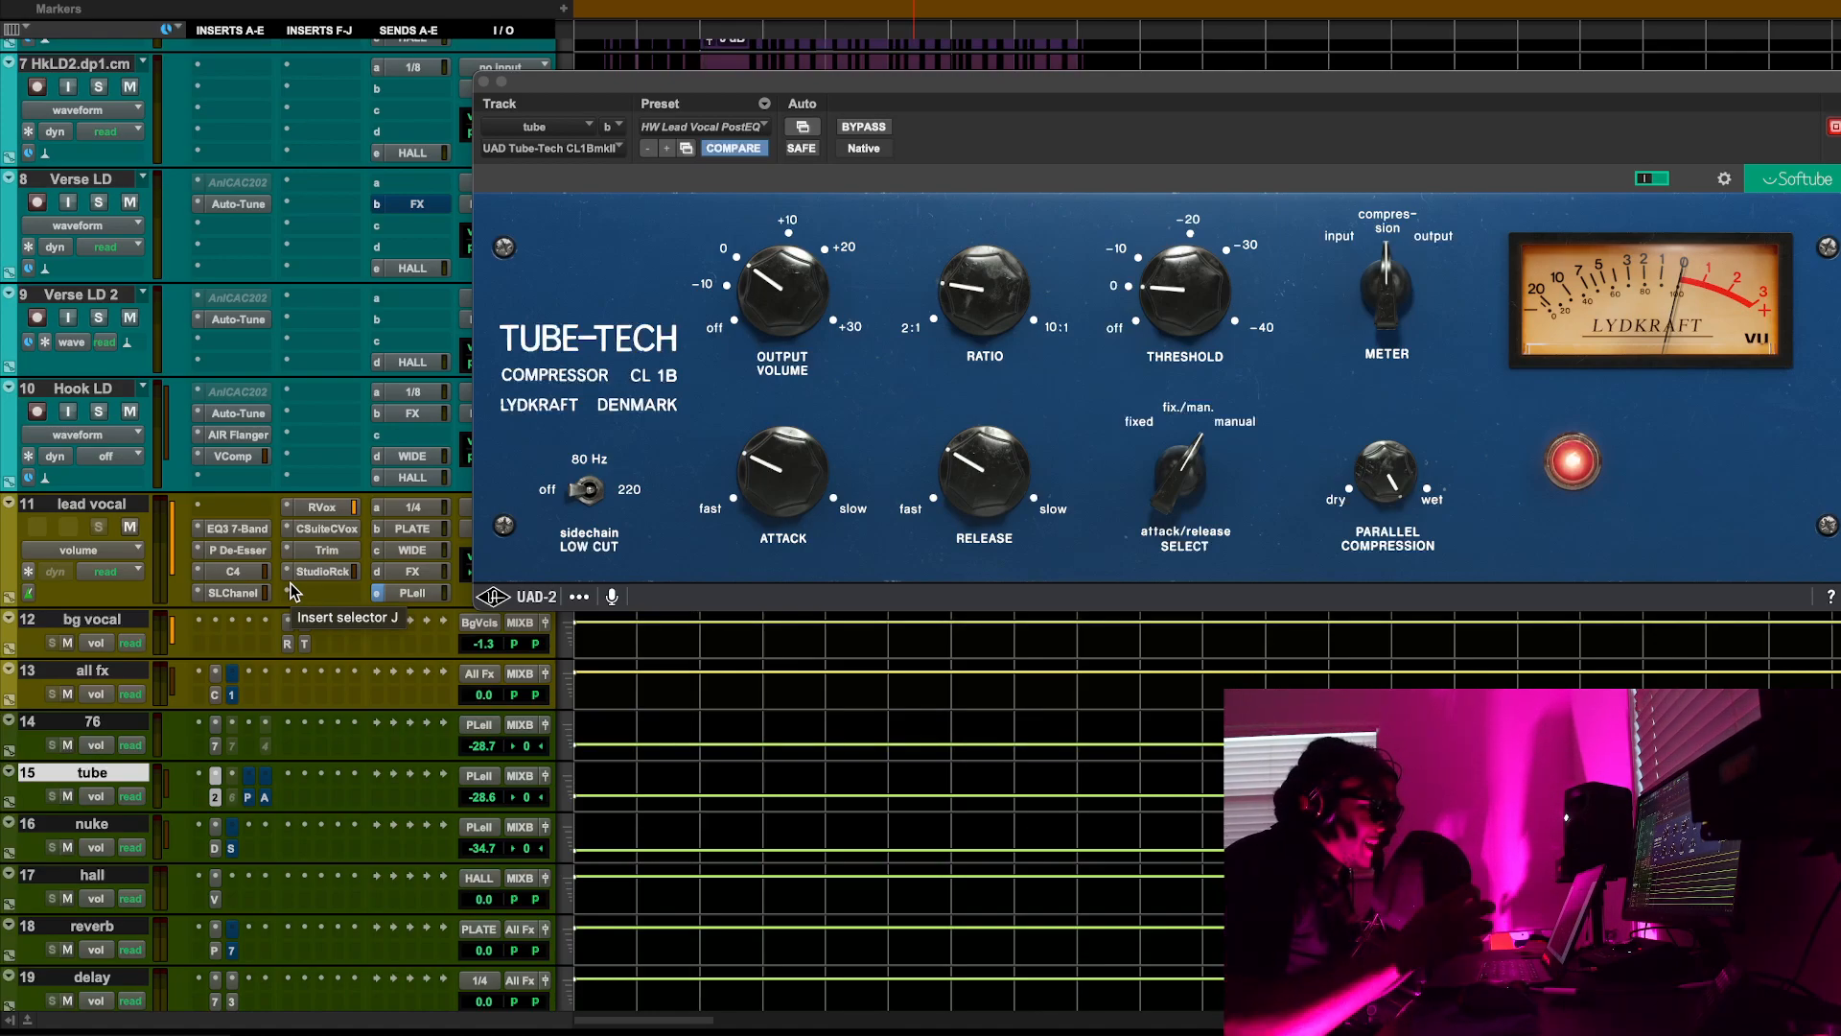
Play the session and compare the vocal with the tube track's Tube-Tech CL 1B compressor bypassed and active
{"action": "key", "text": "space"}
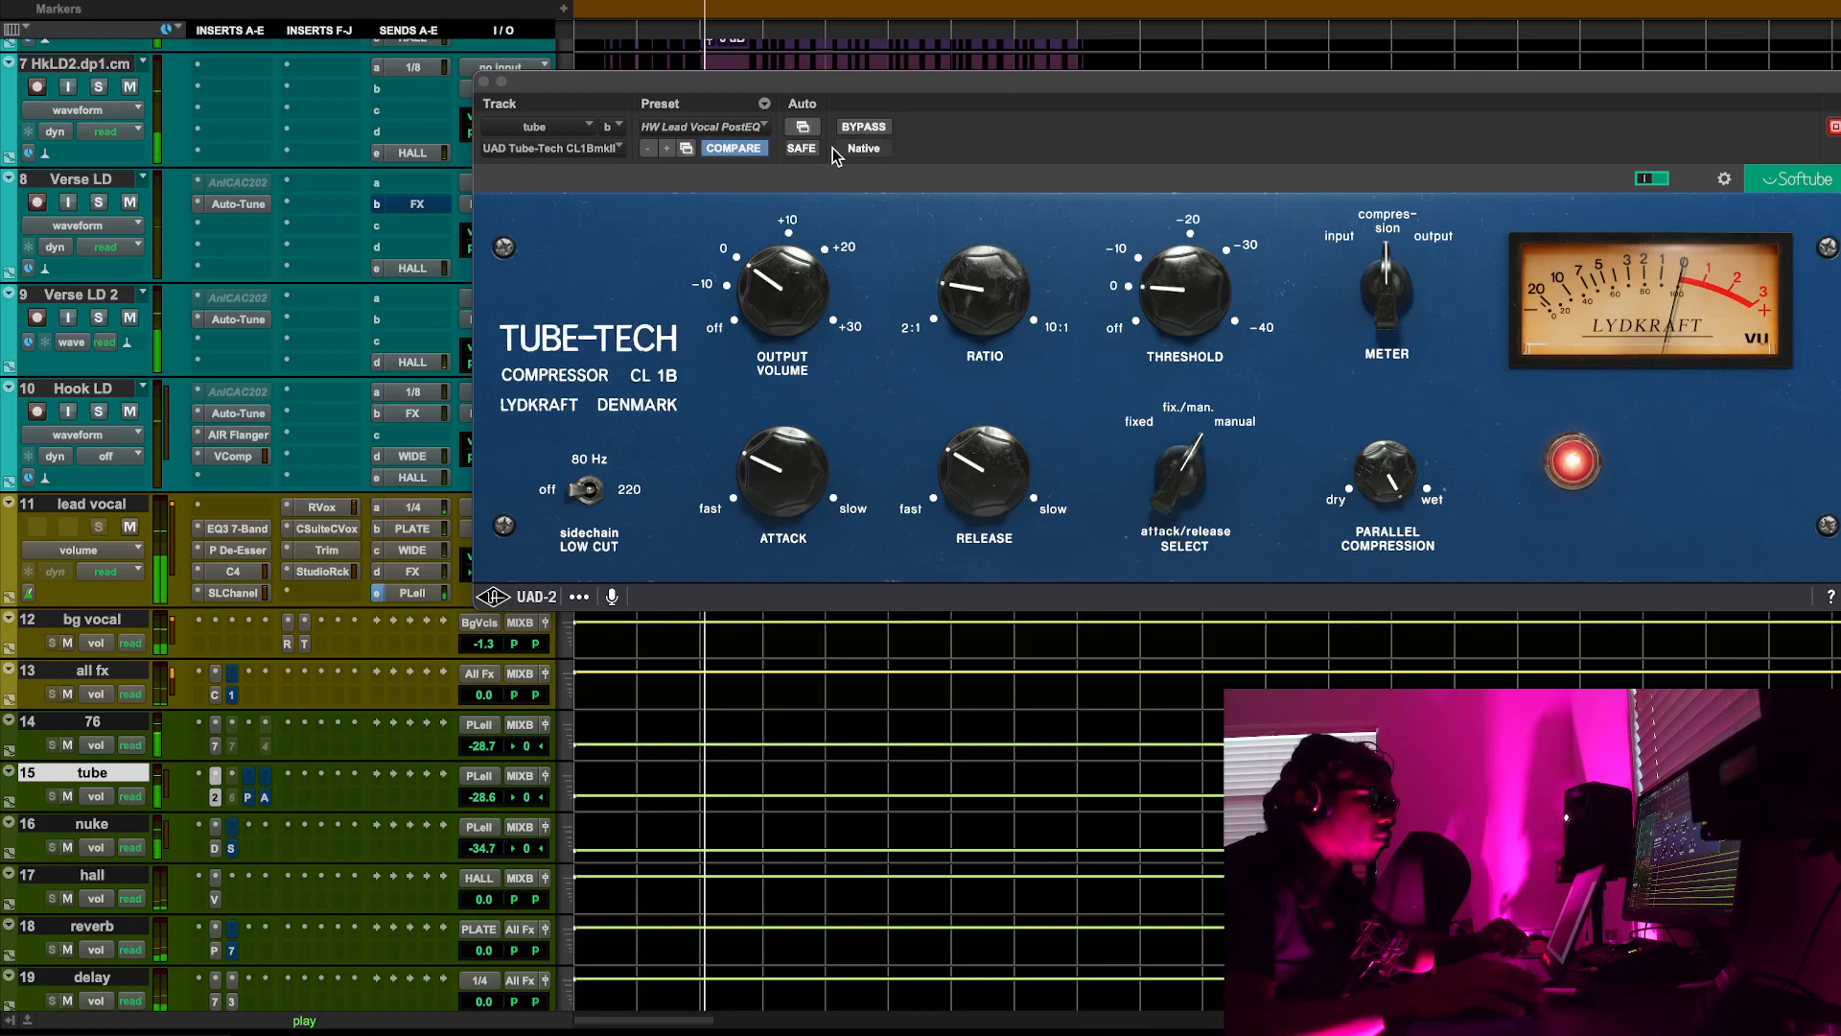
{"action": "left_click", "coordinate": [884, 135]}
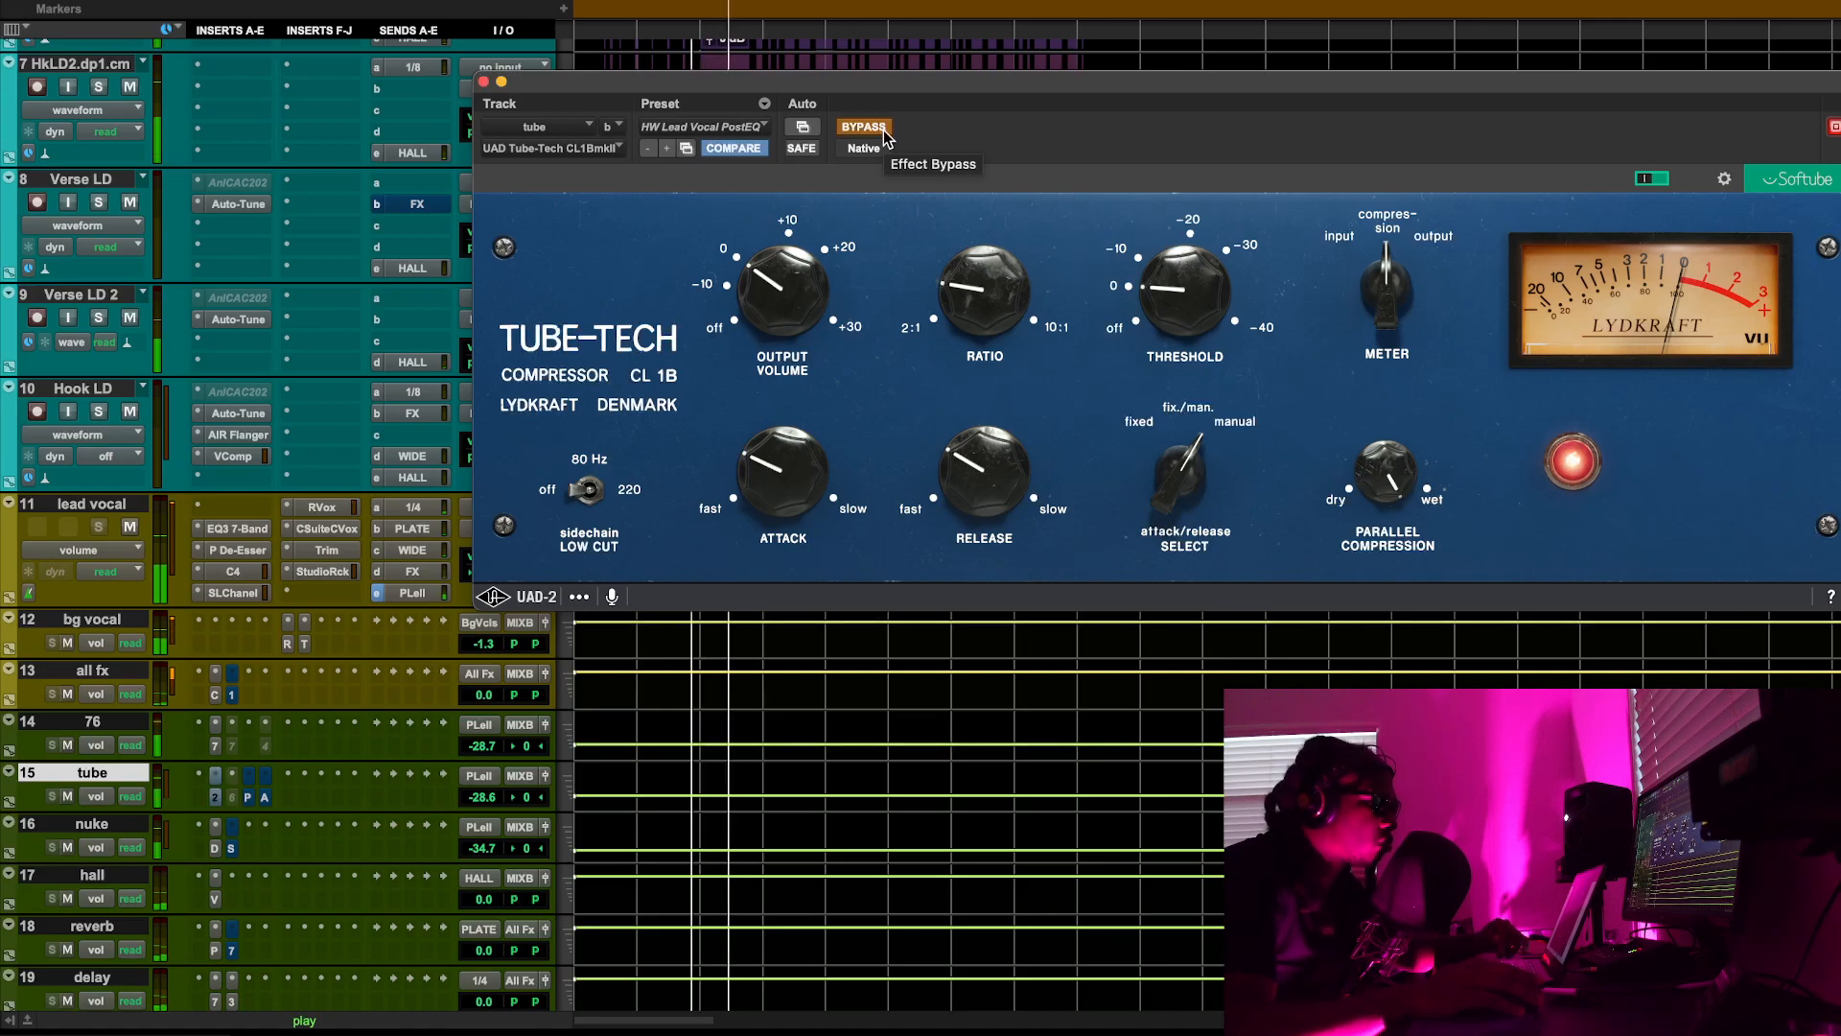
{"action": "left_click", "coordinate": [884, 132]}
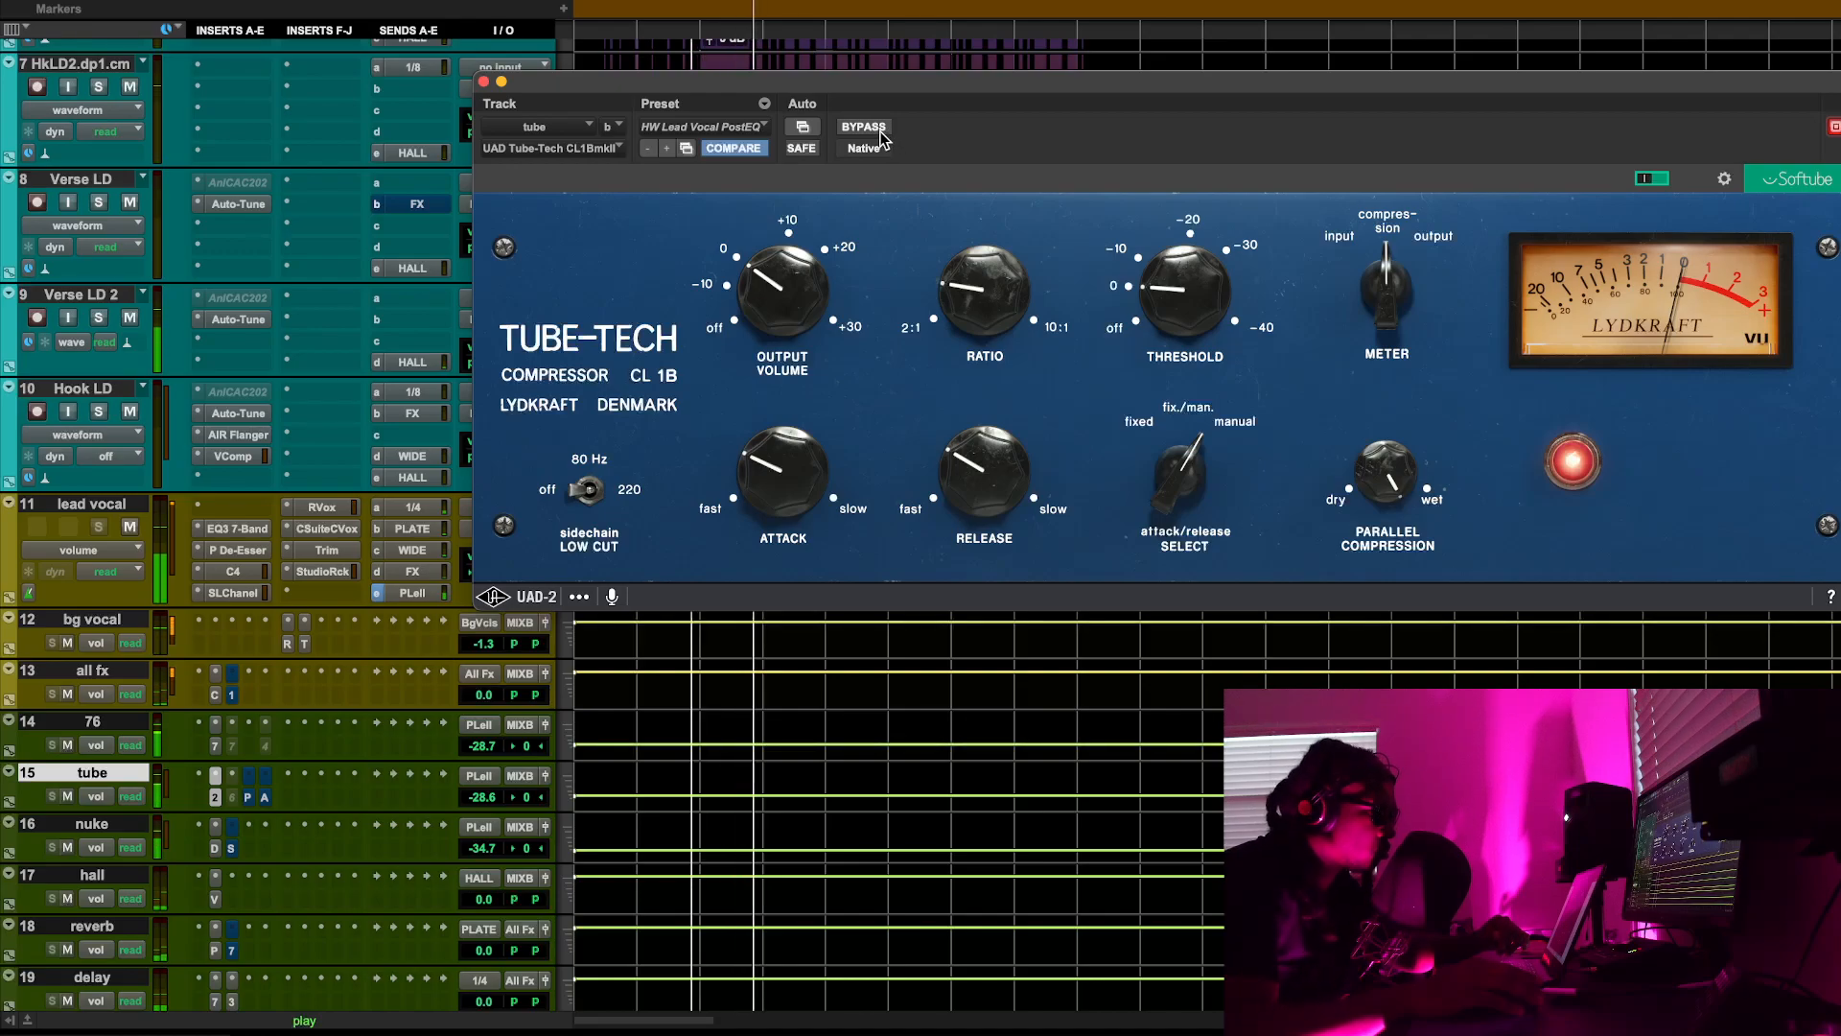
{"action": "left_click", "coordinate": [875, 136]}
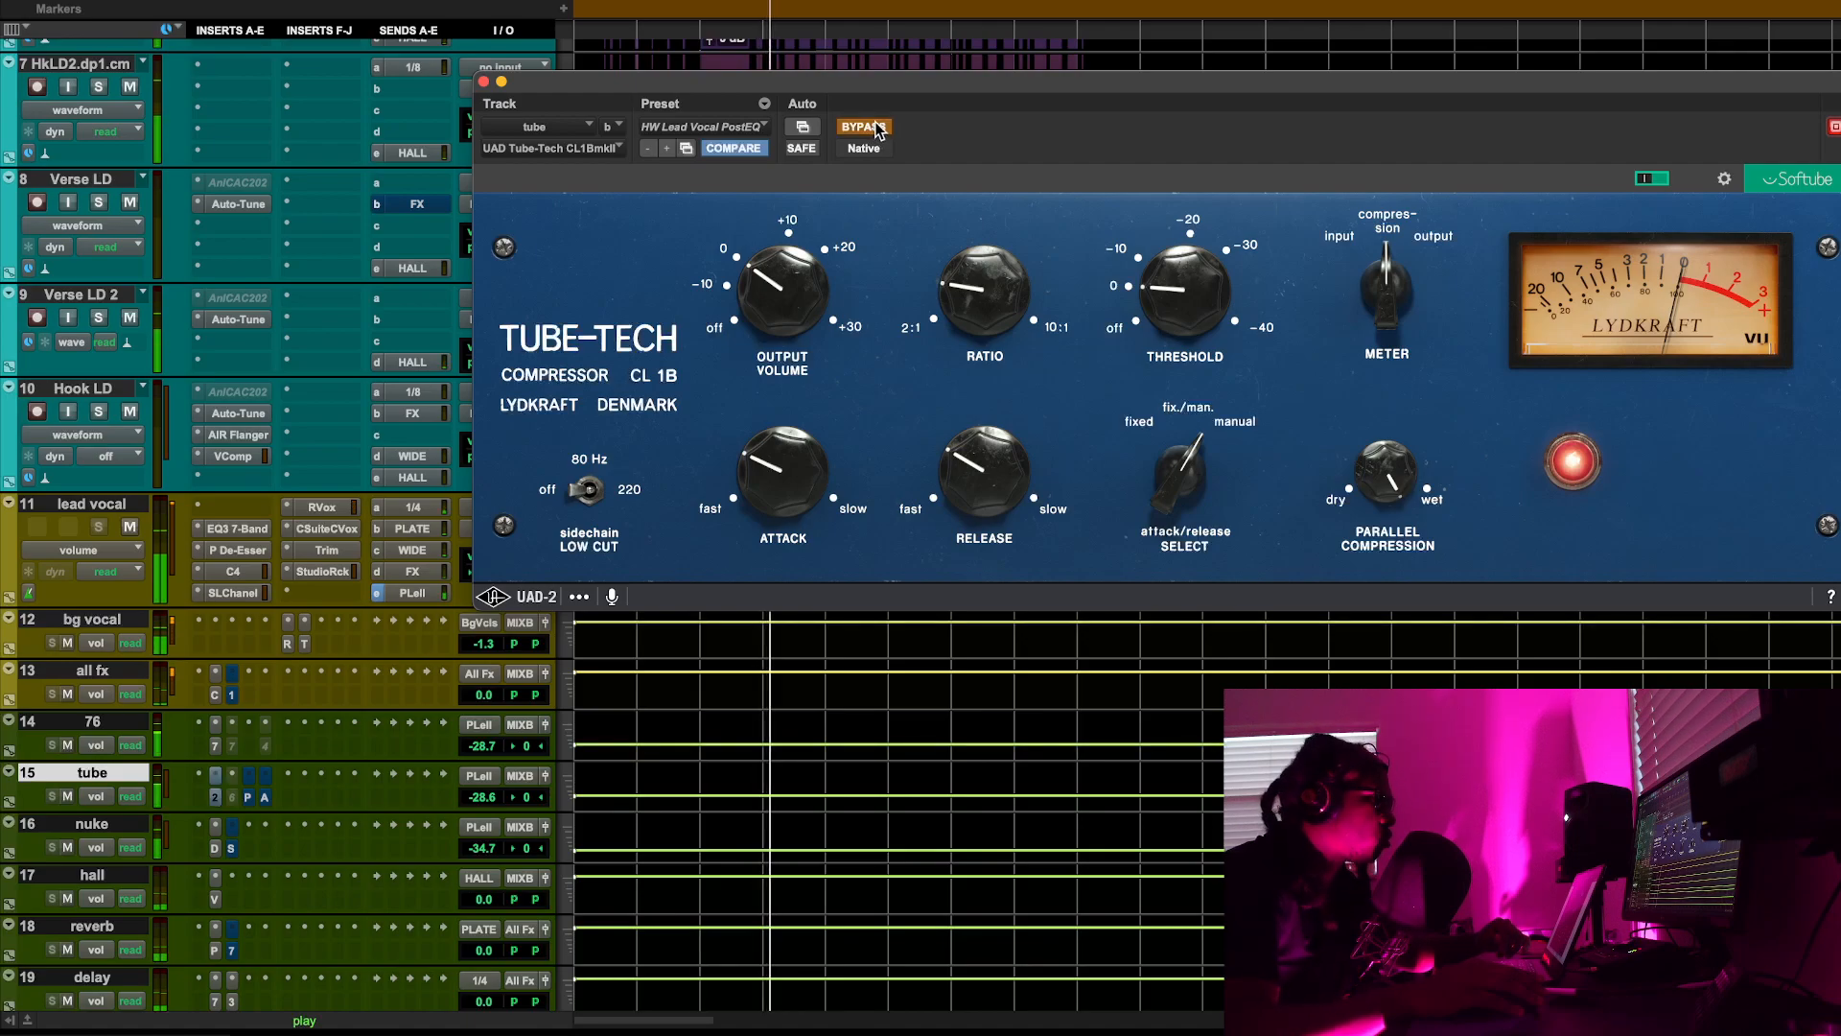
{"action": "left_click", "coordinate": [878, 131]}
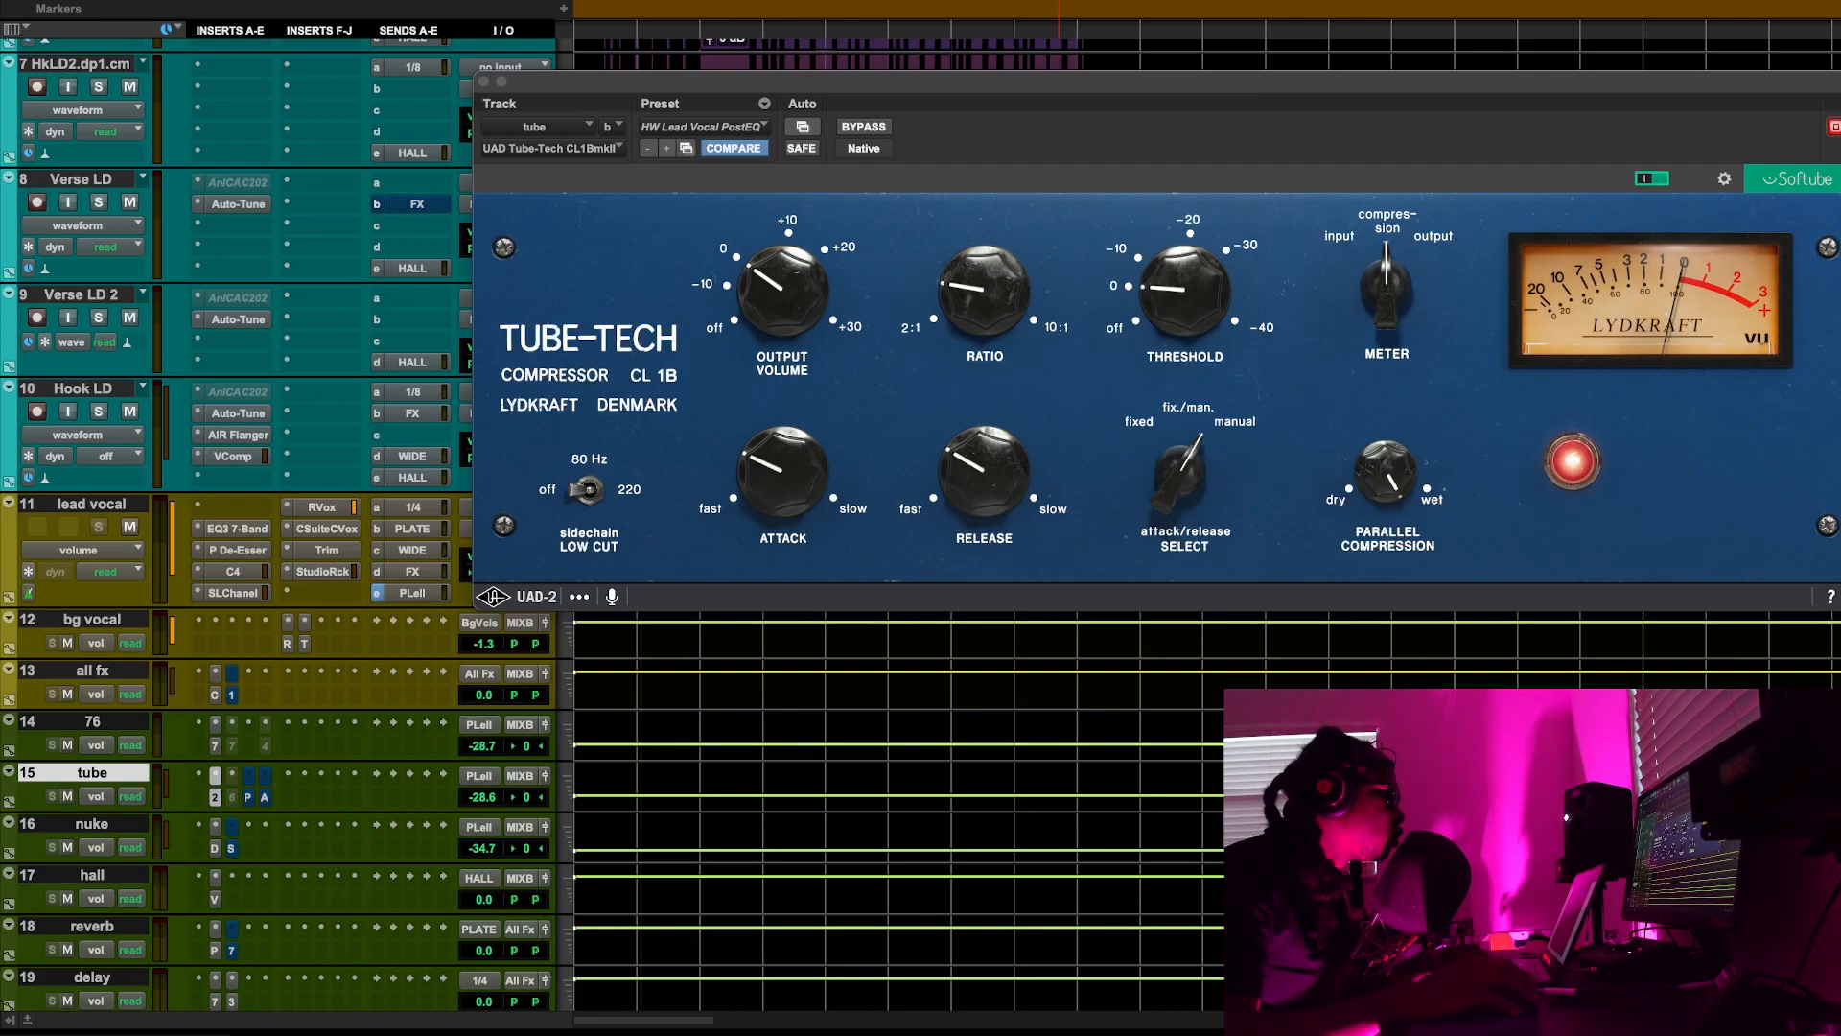
Bypass the Tube-Tech CL 1B on the tube track and activate the PSP oldTimer compressor in its place
{"action": "left_click", "coordinate": [861, 128]}
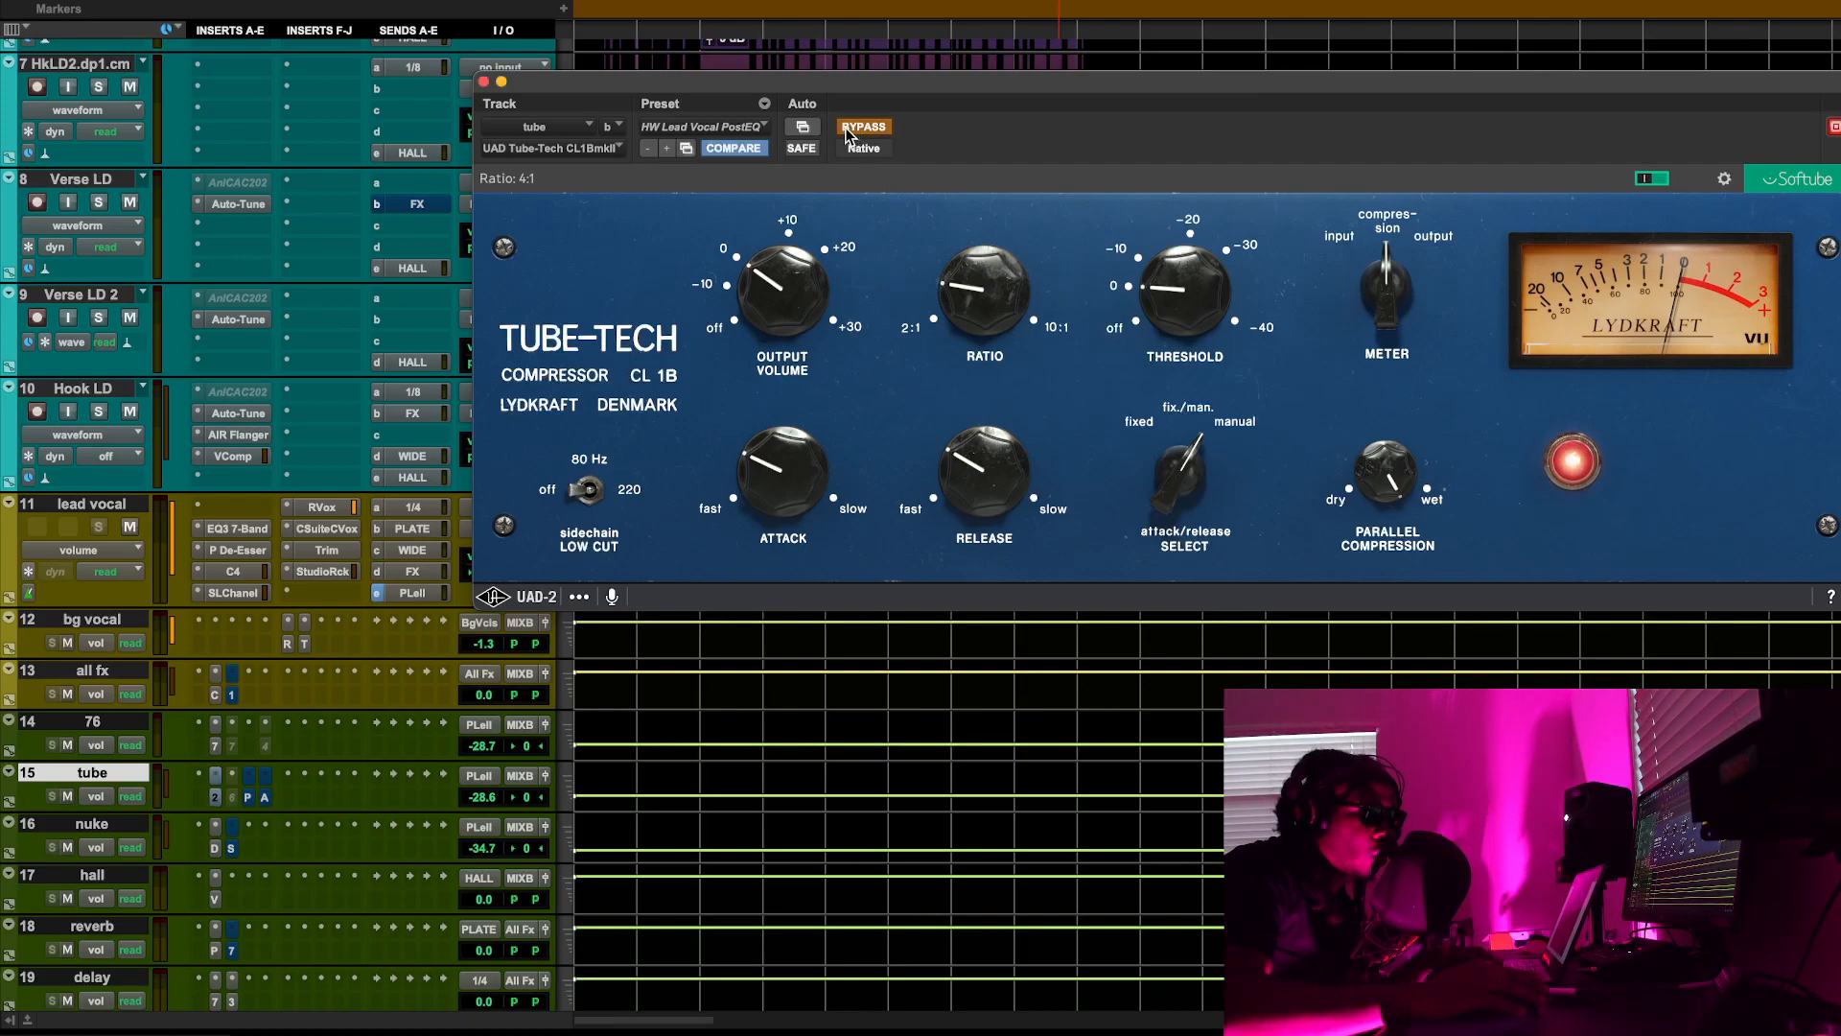
{"action": "left_click", "coordinate": [483, 83]}
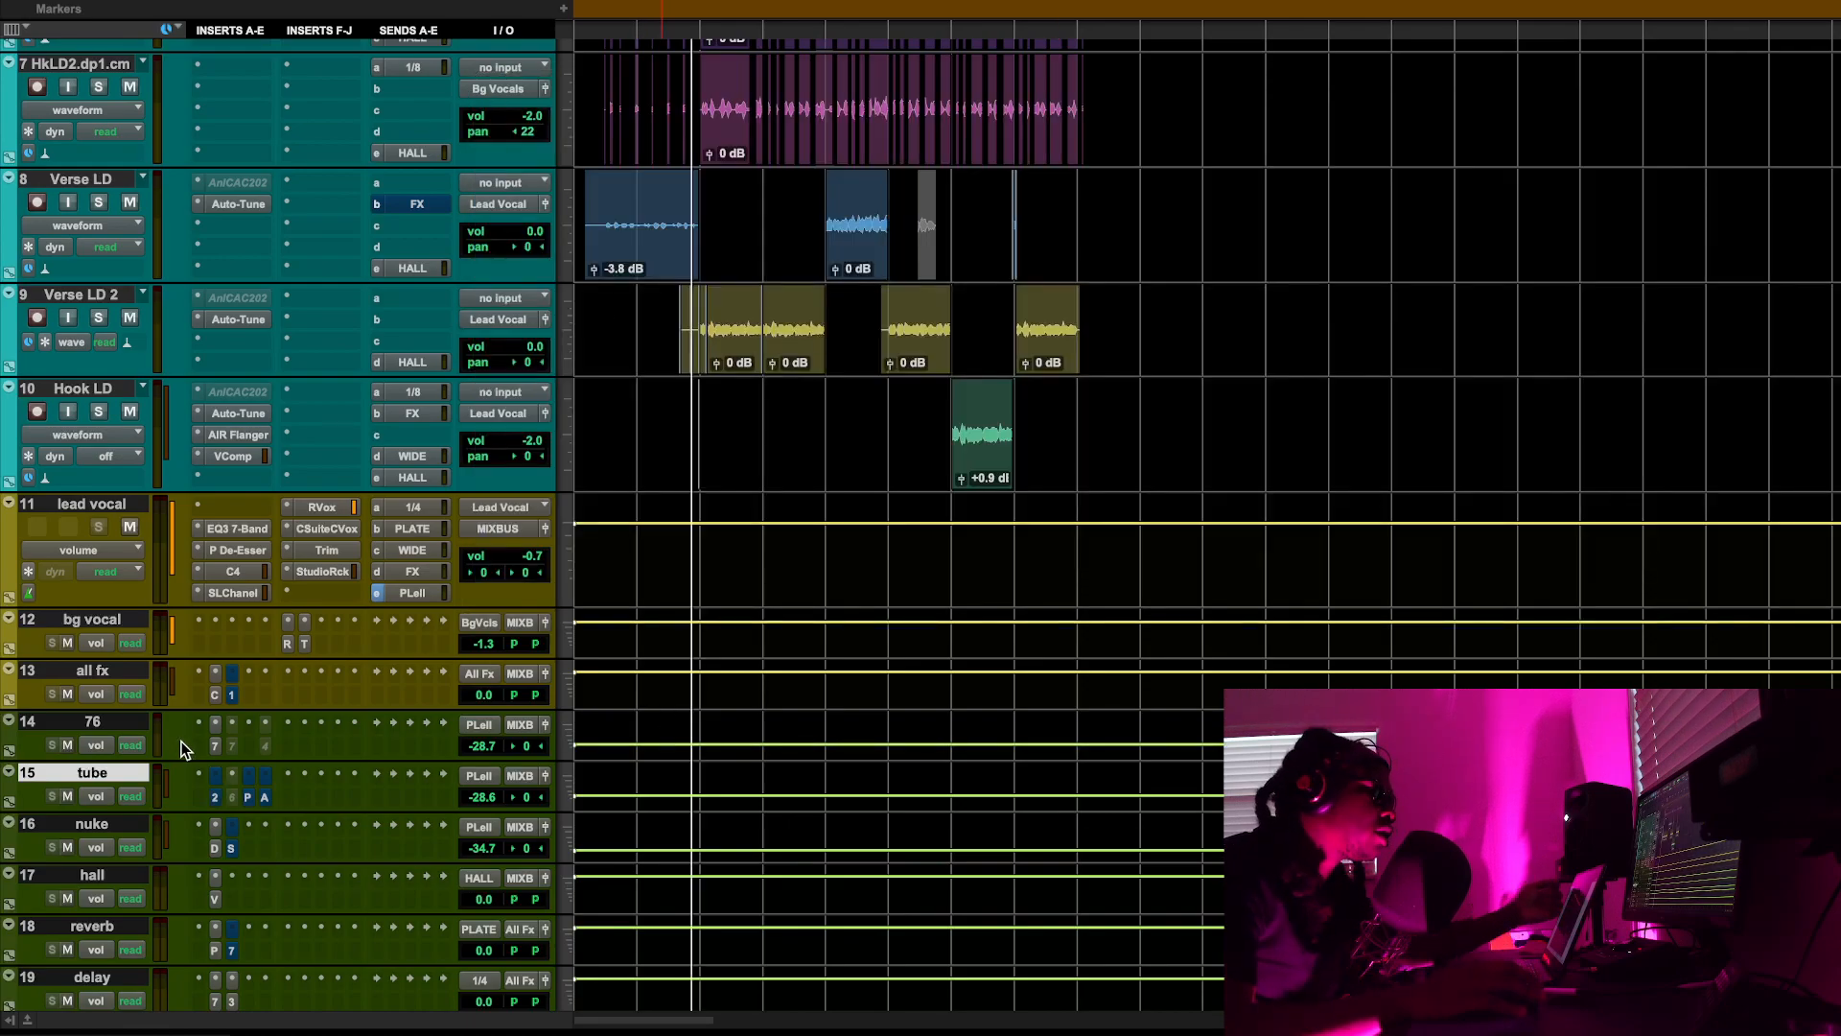
{"action": "left_click", "coordinate": [231, 776]}
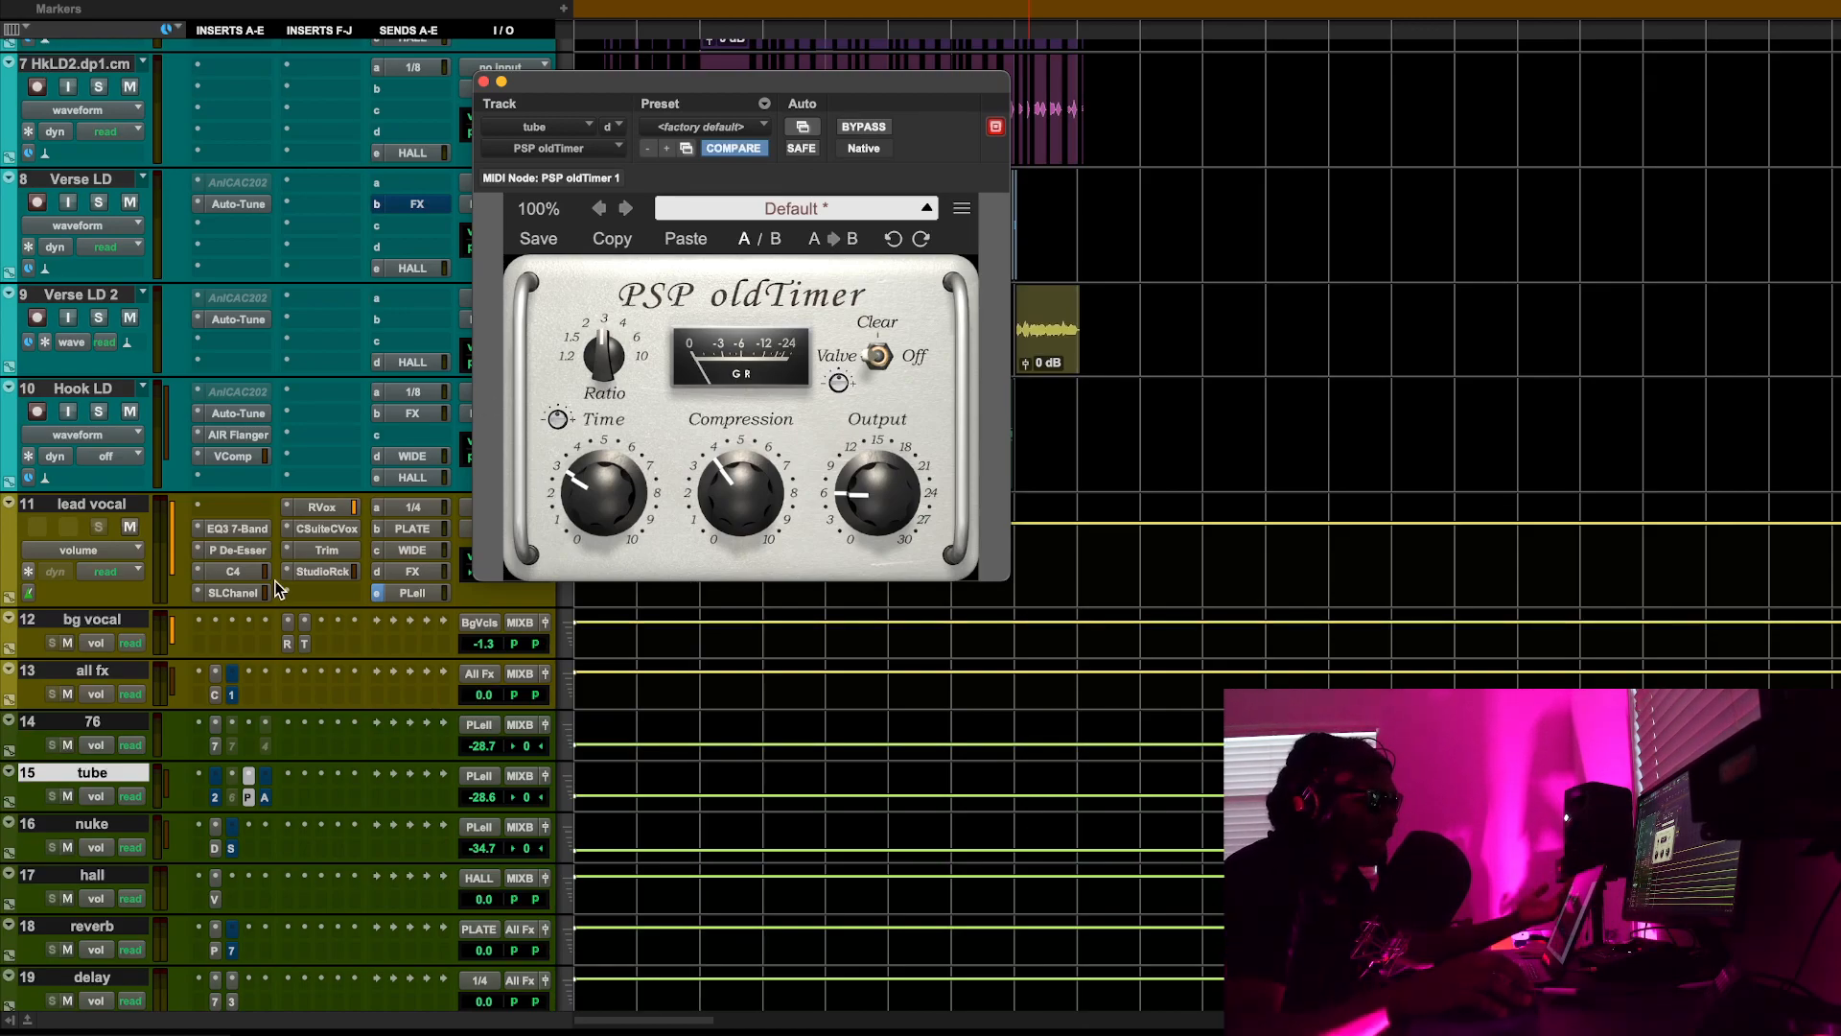
{"action": "left_click", "coordinate": [216, 801]}
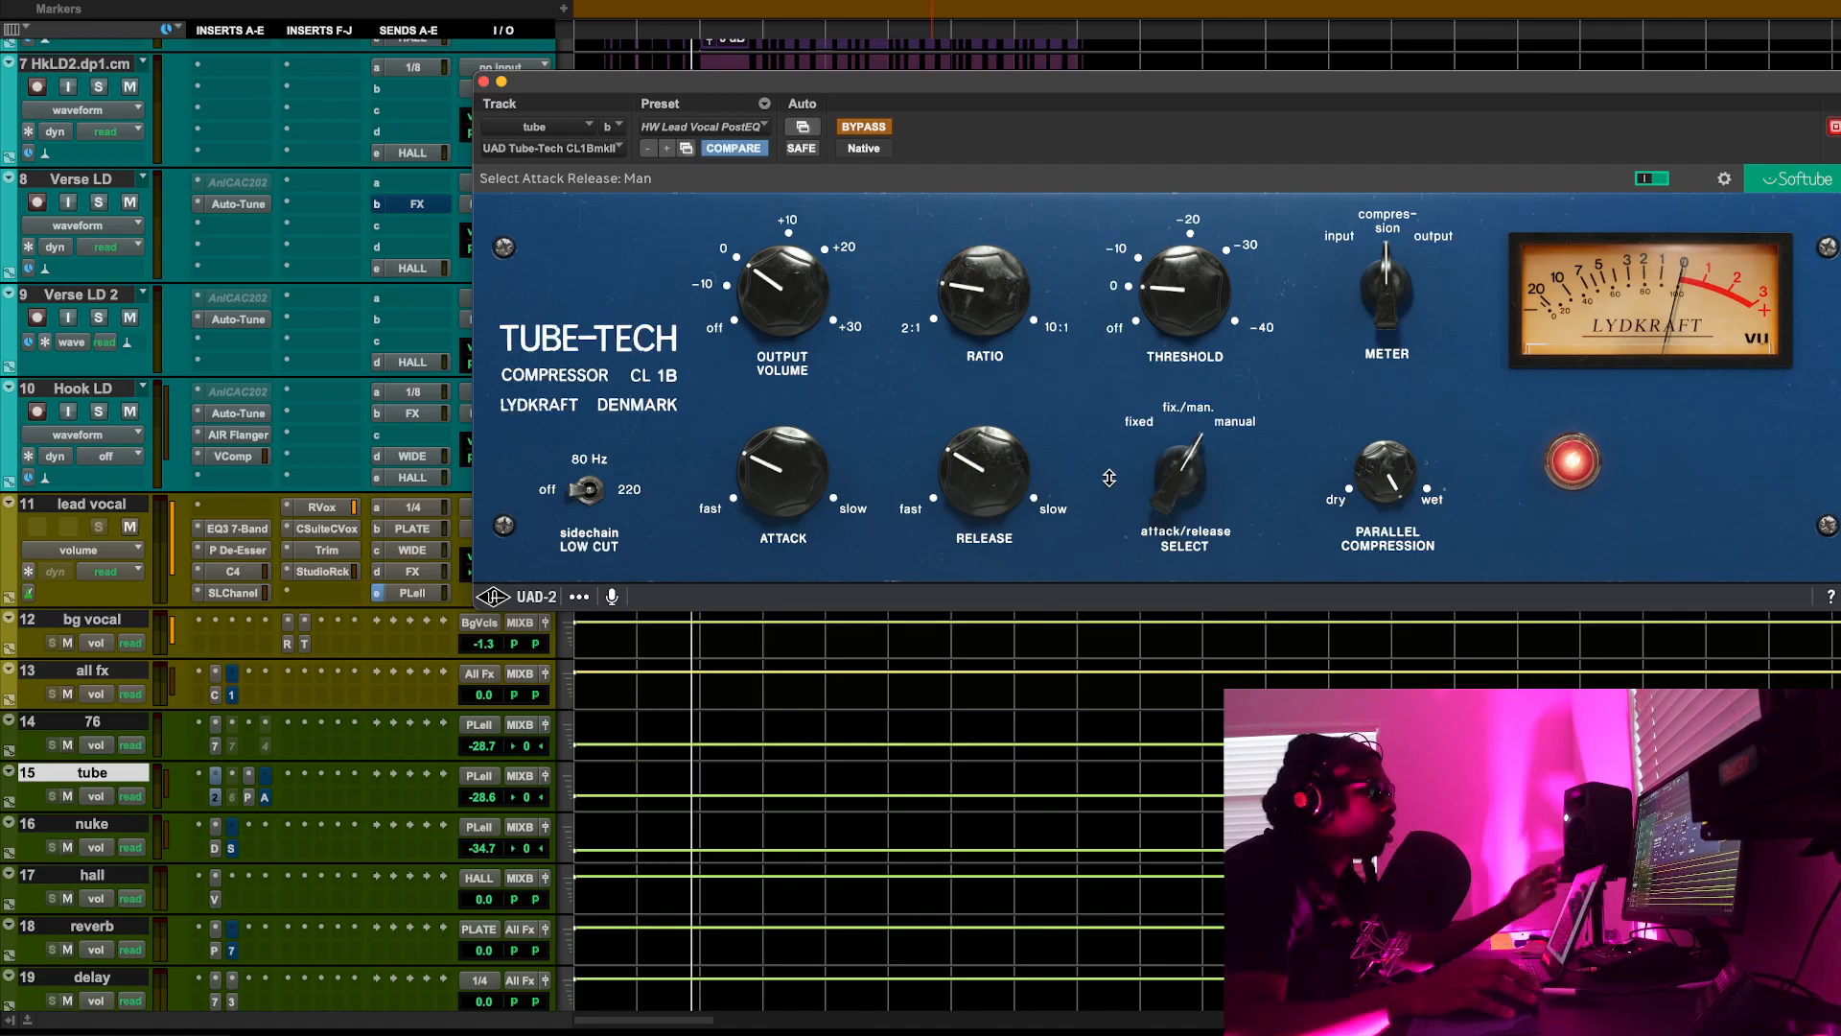
{"action": "left_click", "coordinate": [248, 797]}
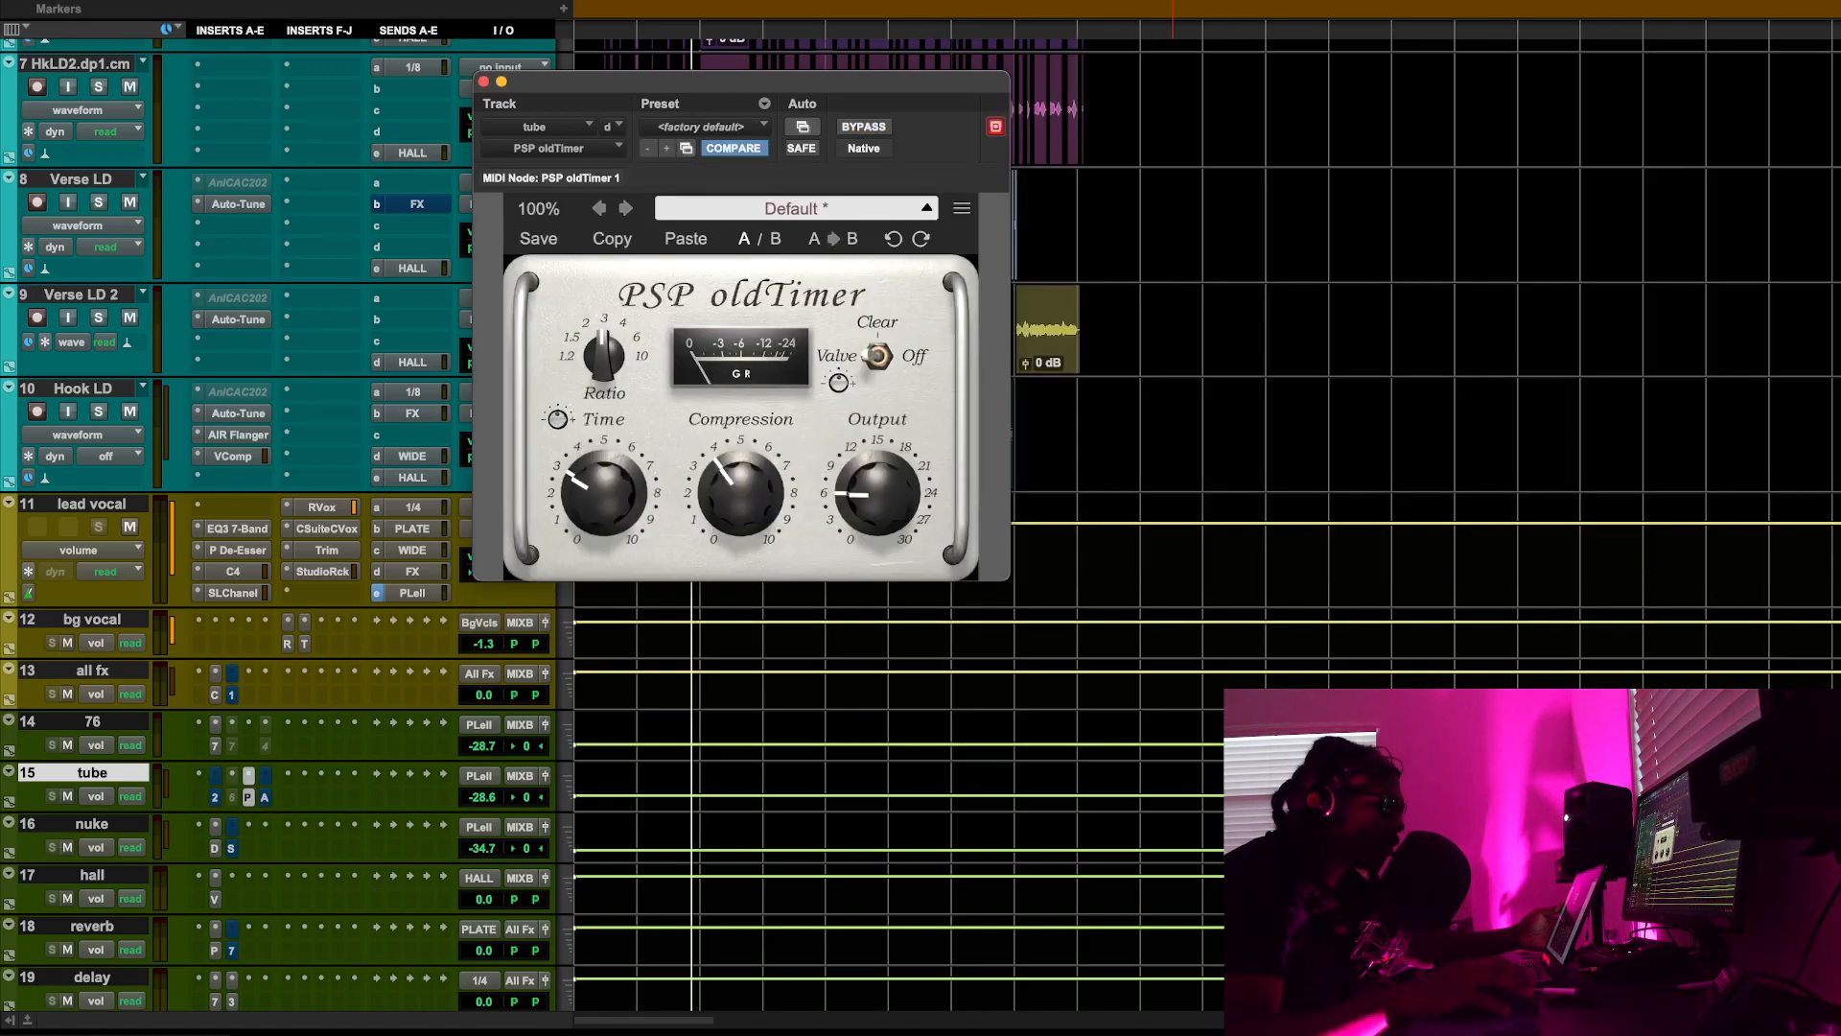
Compare PSP oldTimer with the Tube-Tech during playback, and set oldTimer's Time to just above 2 and Output to just above 6
{"action": "key", "text": "space"}
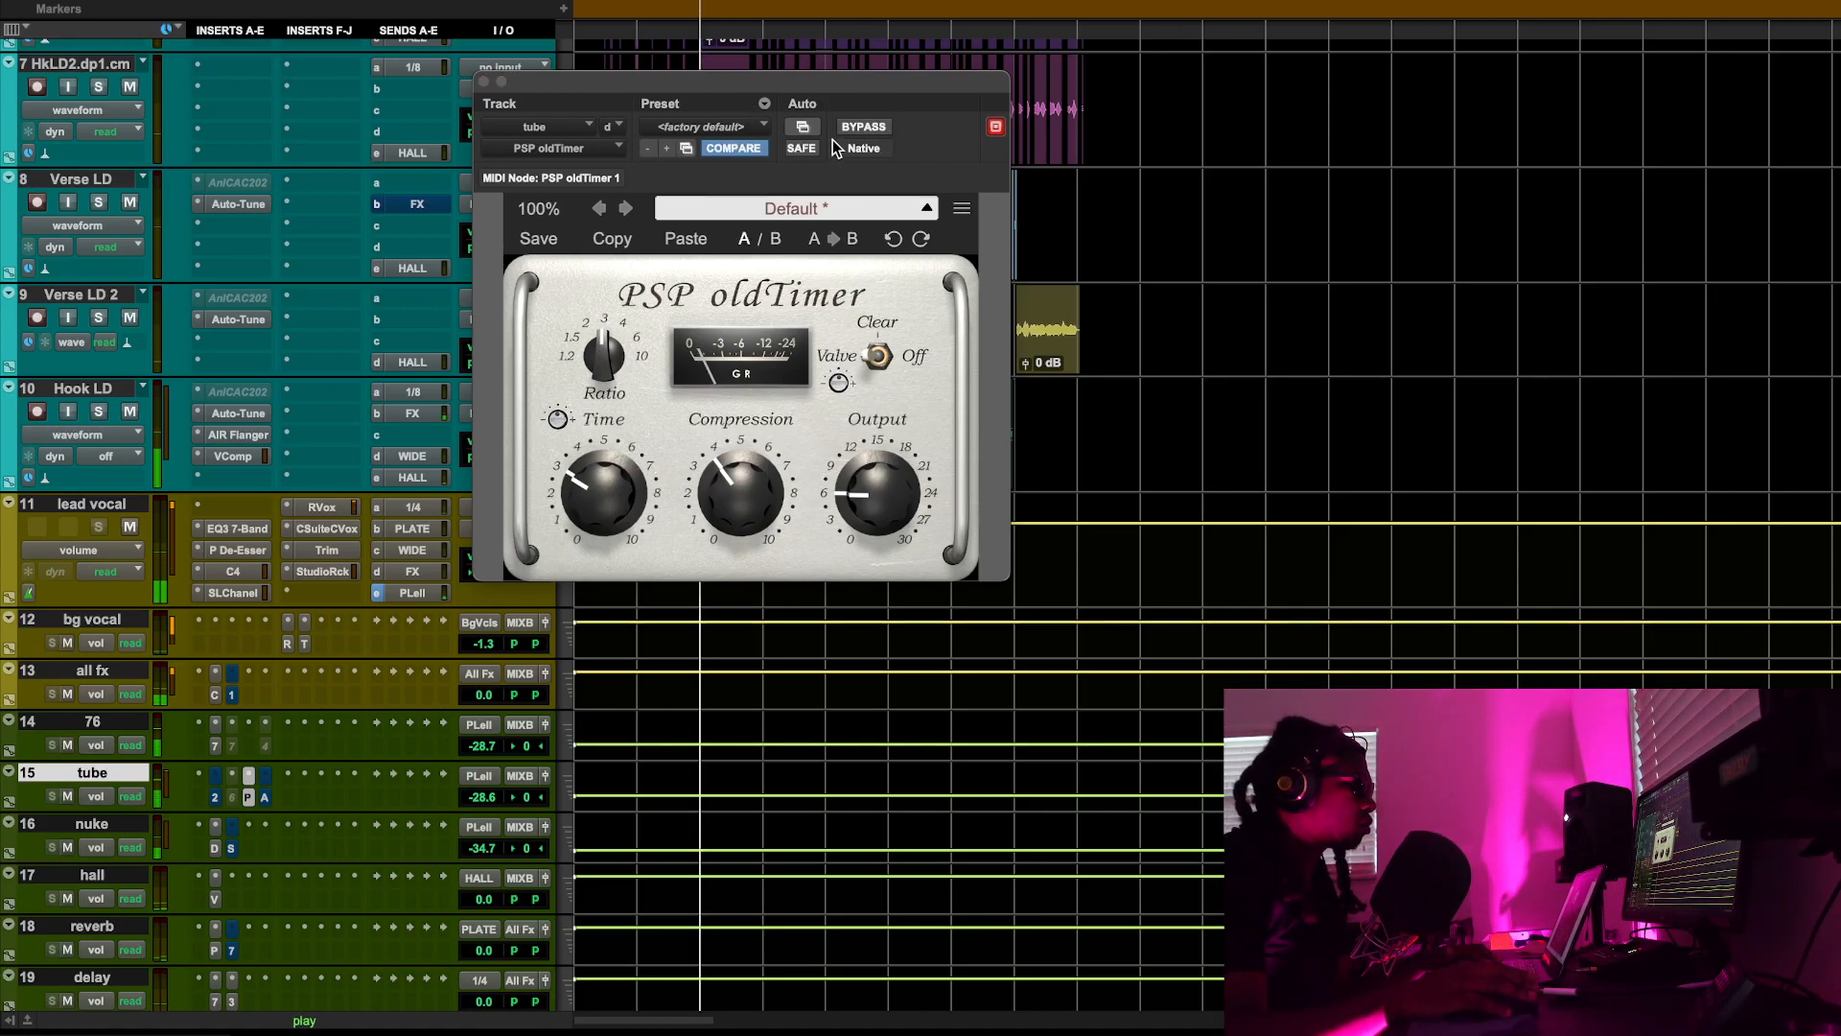
{"action": "left_click", "coordinate": [872, 486]}
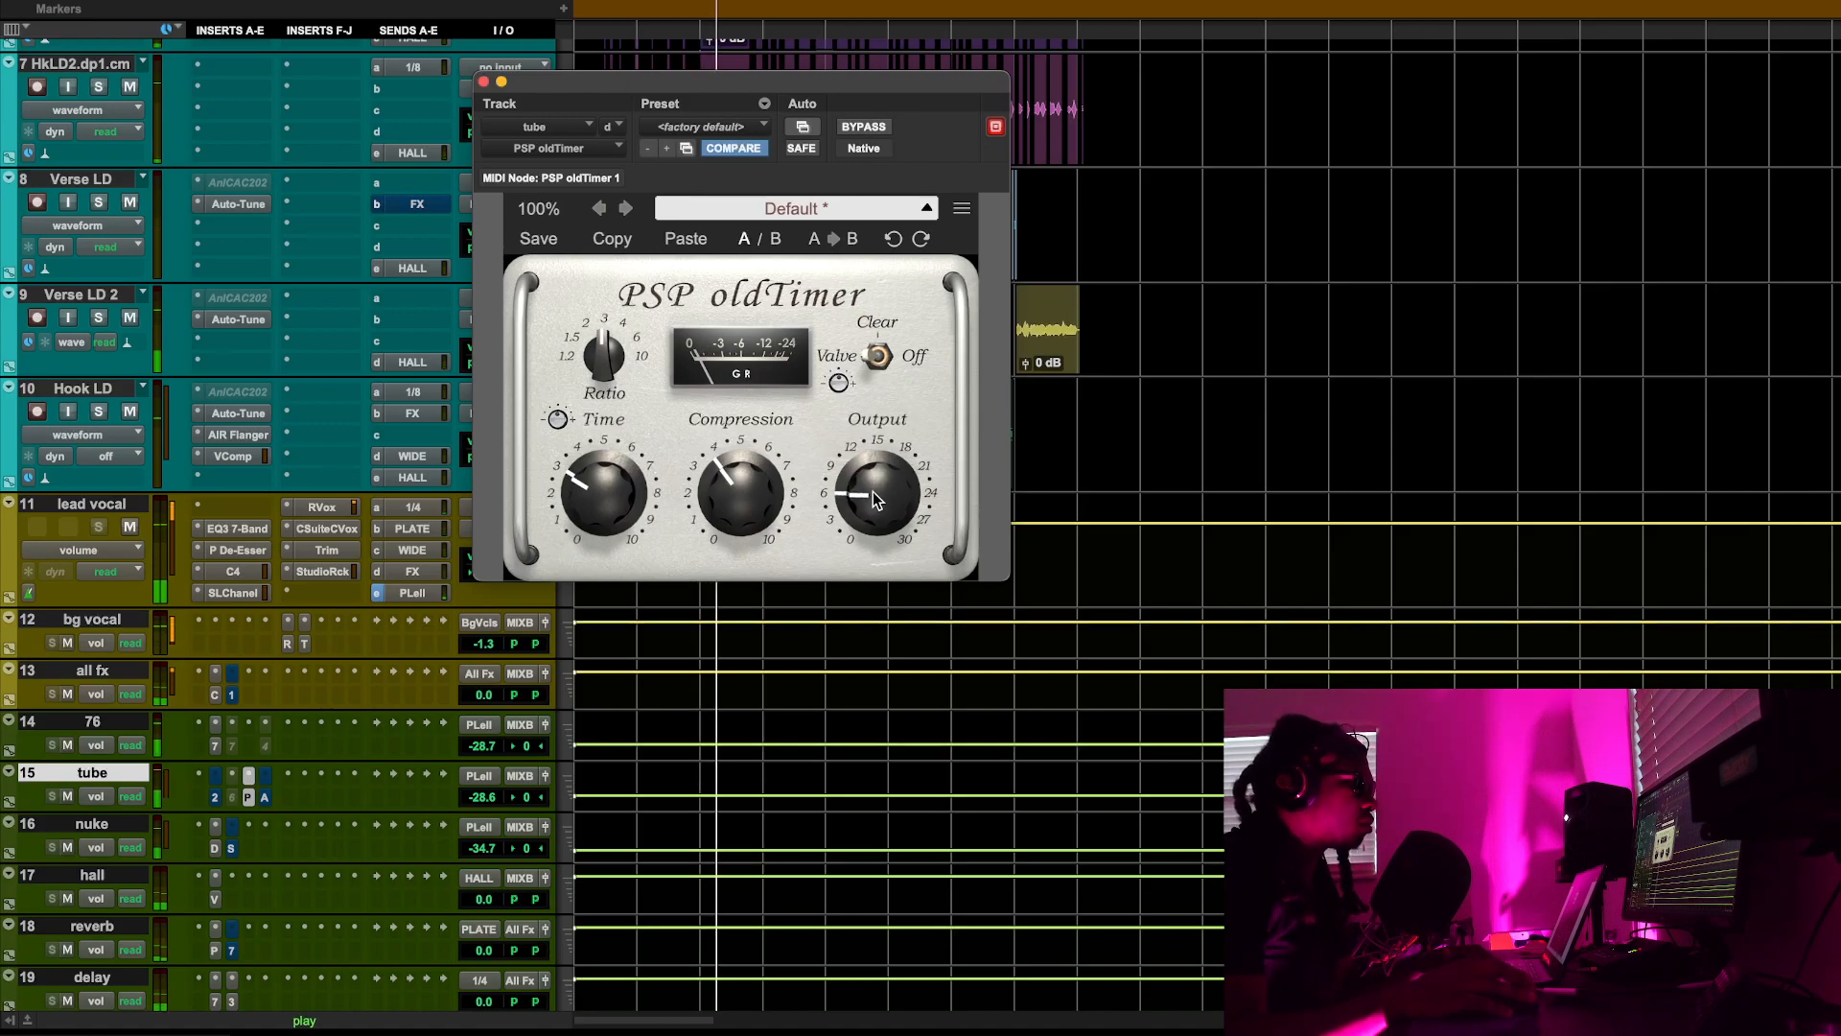
{"action": "left_click", "coordinate": [863, 127]}
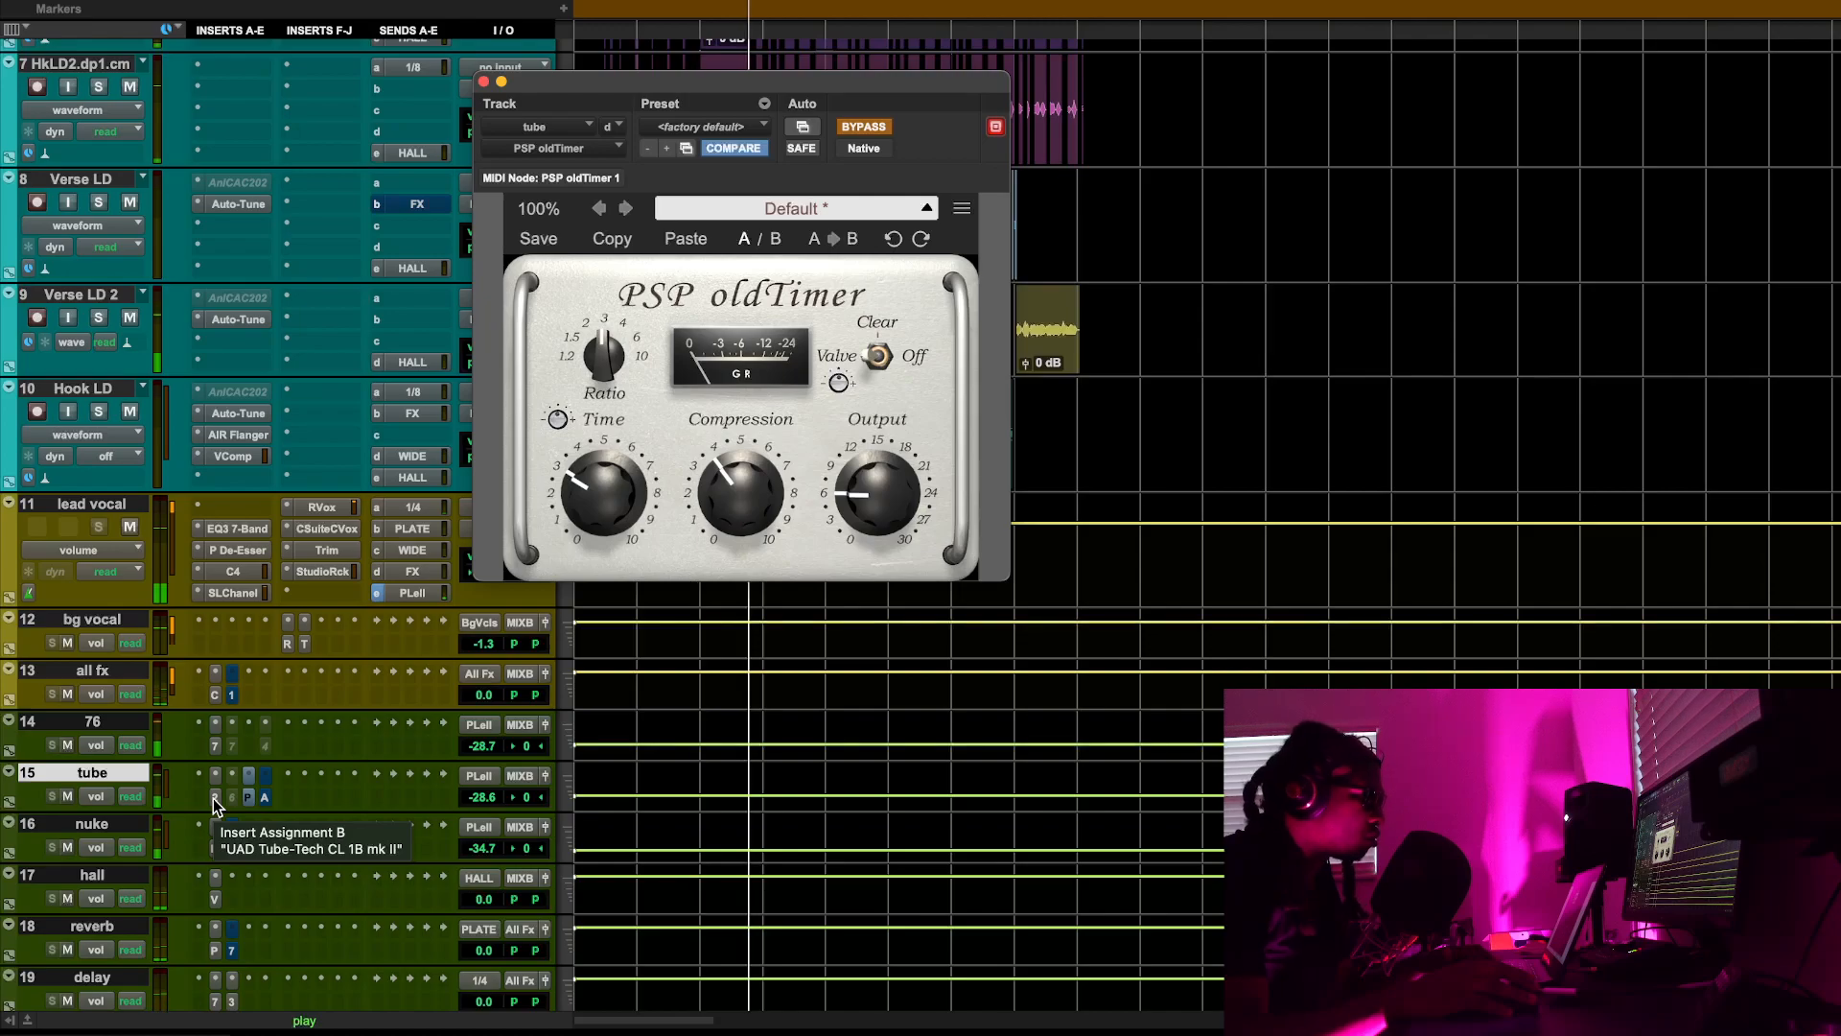
{"action": "left_click", "coordinate": [250, 798]}
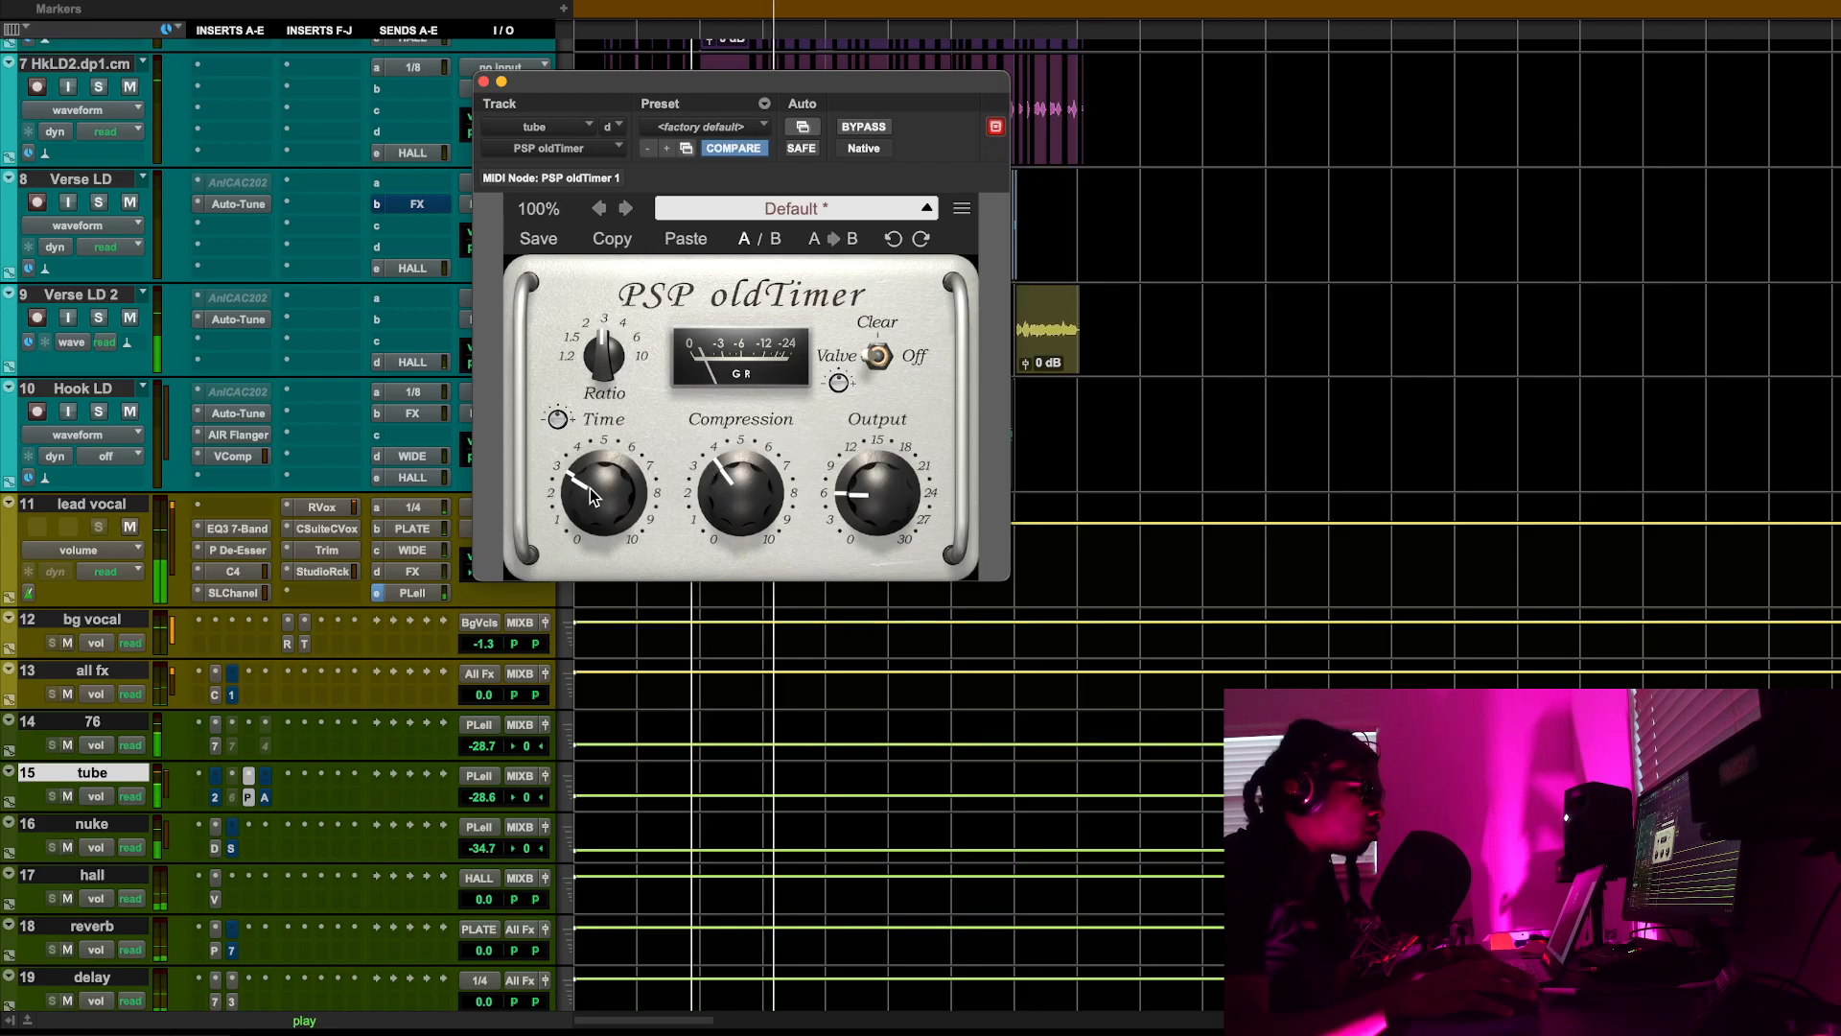
{"action": "scroll", "coordinate": [590, 492], "scroll_direction": "down", "scroll_amount": 3}
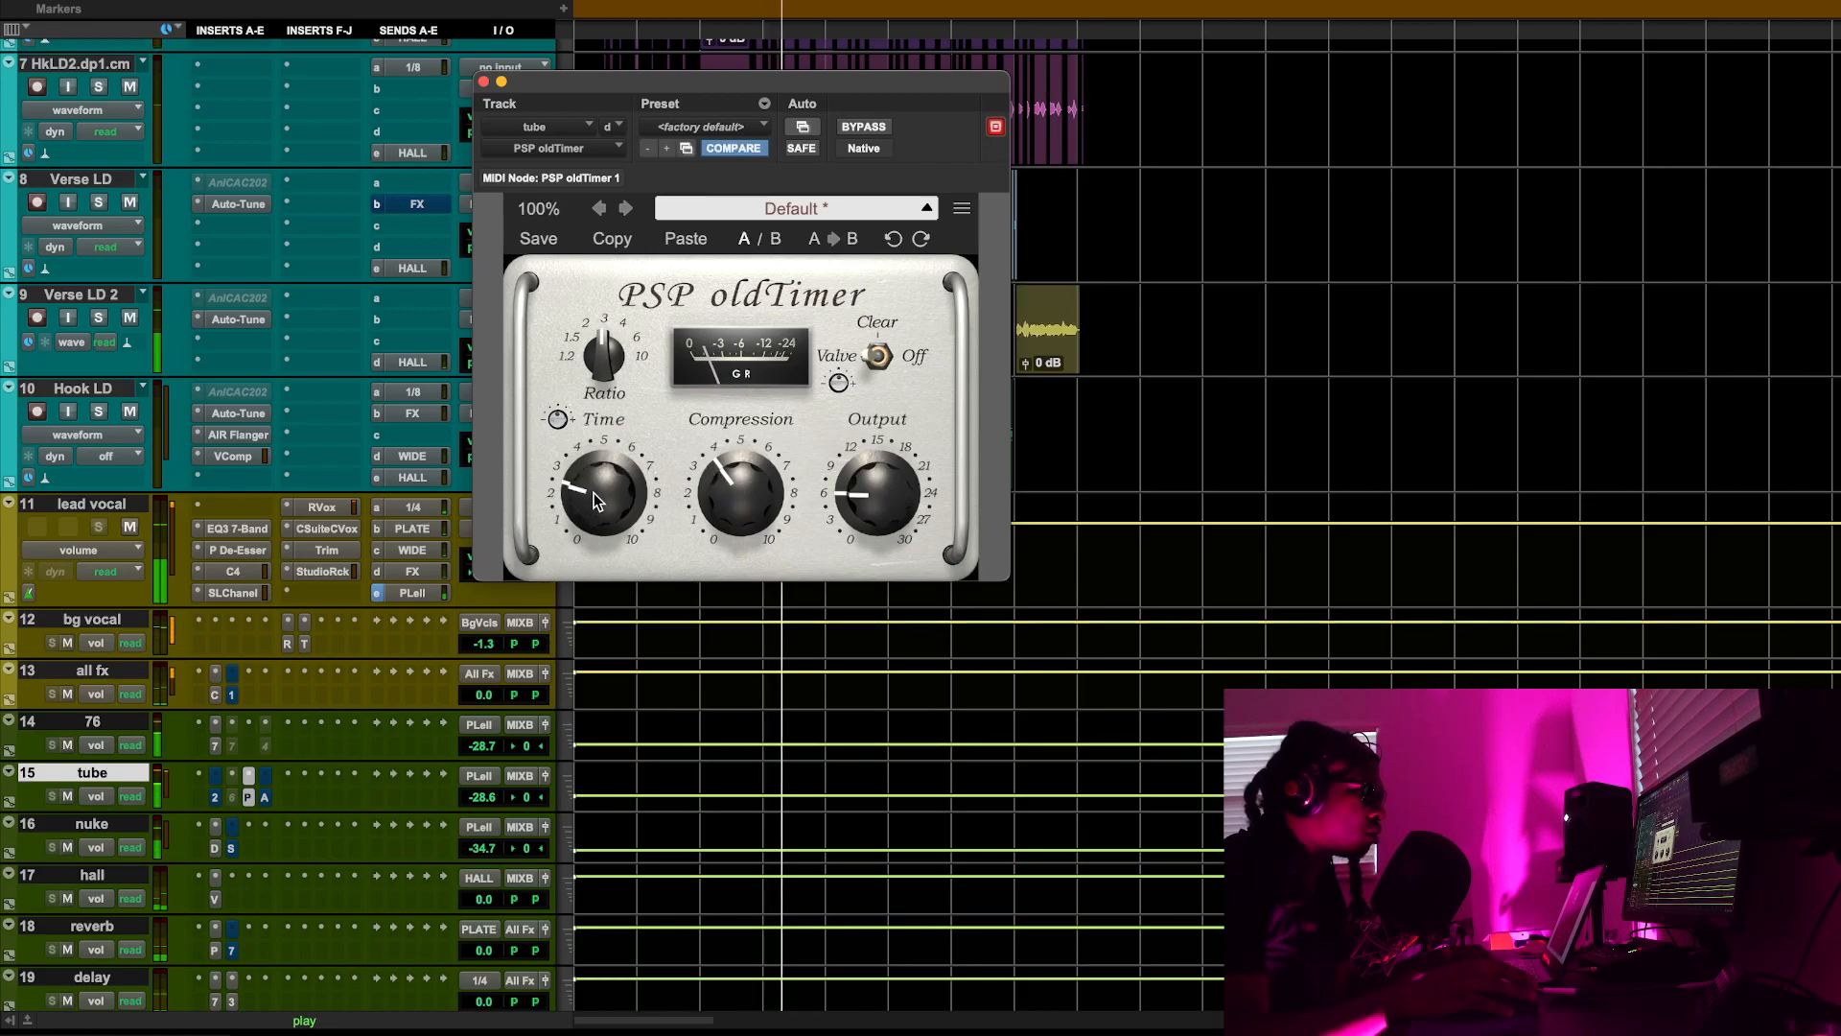
{"action": "scroll", "coordinate": [865, 496], "scroll_direction": "up", "scroll_amount": 2}
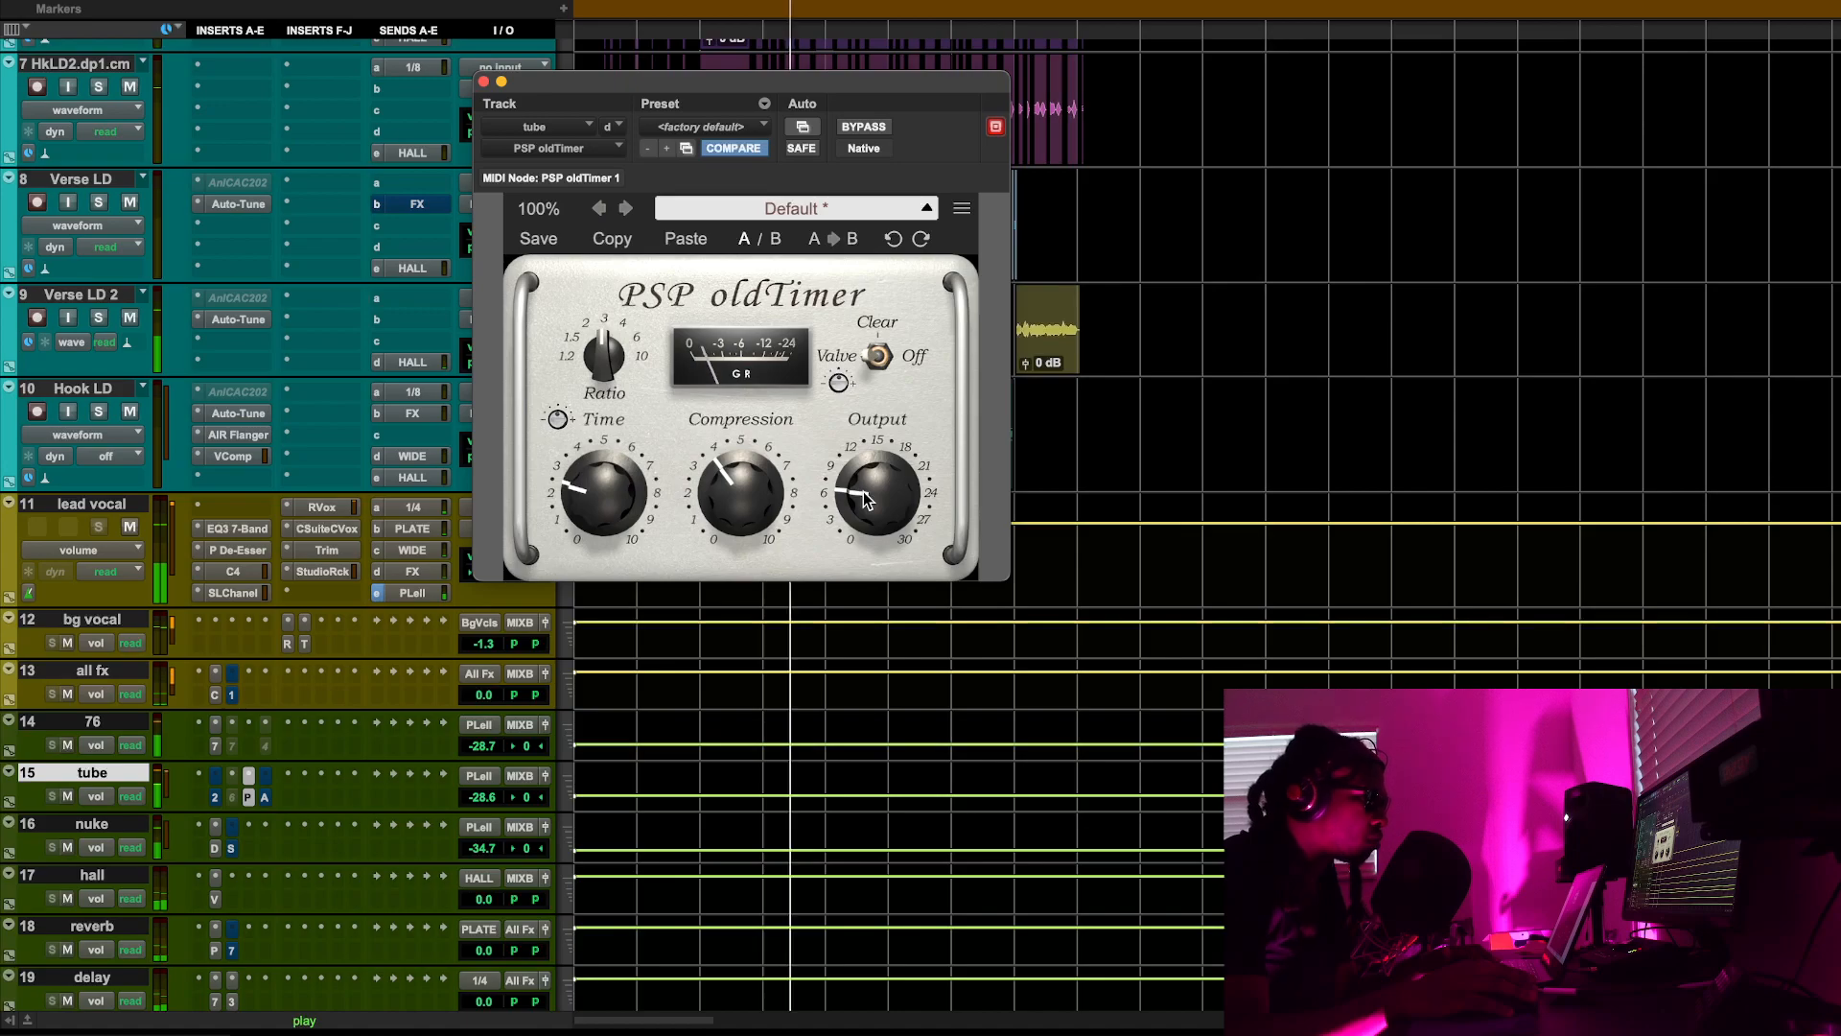
Alternate playback between the Tube-Tech CL 1B and the adjusted PSP oldTimer on the tube track, ending with oldTimer active
{"action": "left_click", "coordinate": [245, 795], "text": "super"}
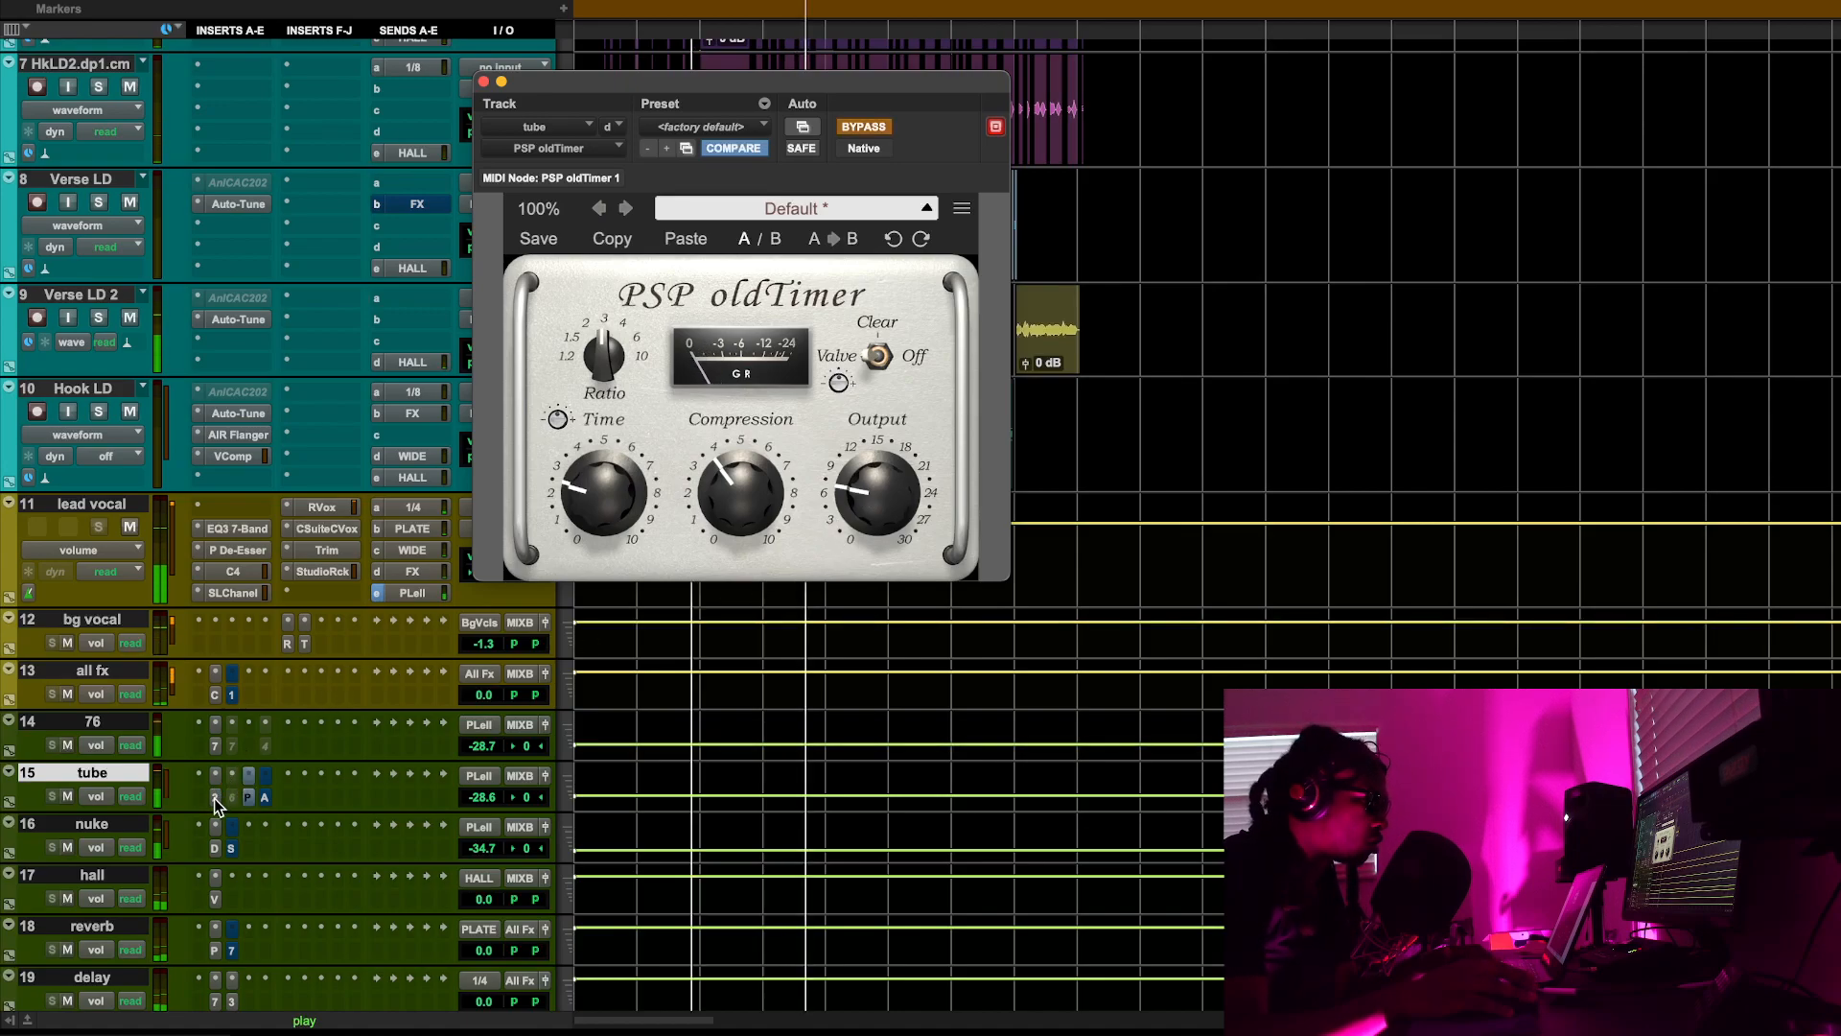
{"action": "left_click", "coordinate": [214, 796], "text": "super"}
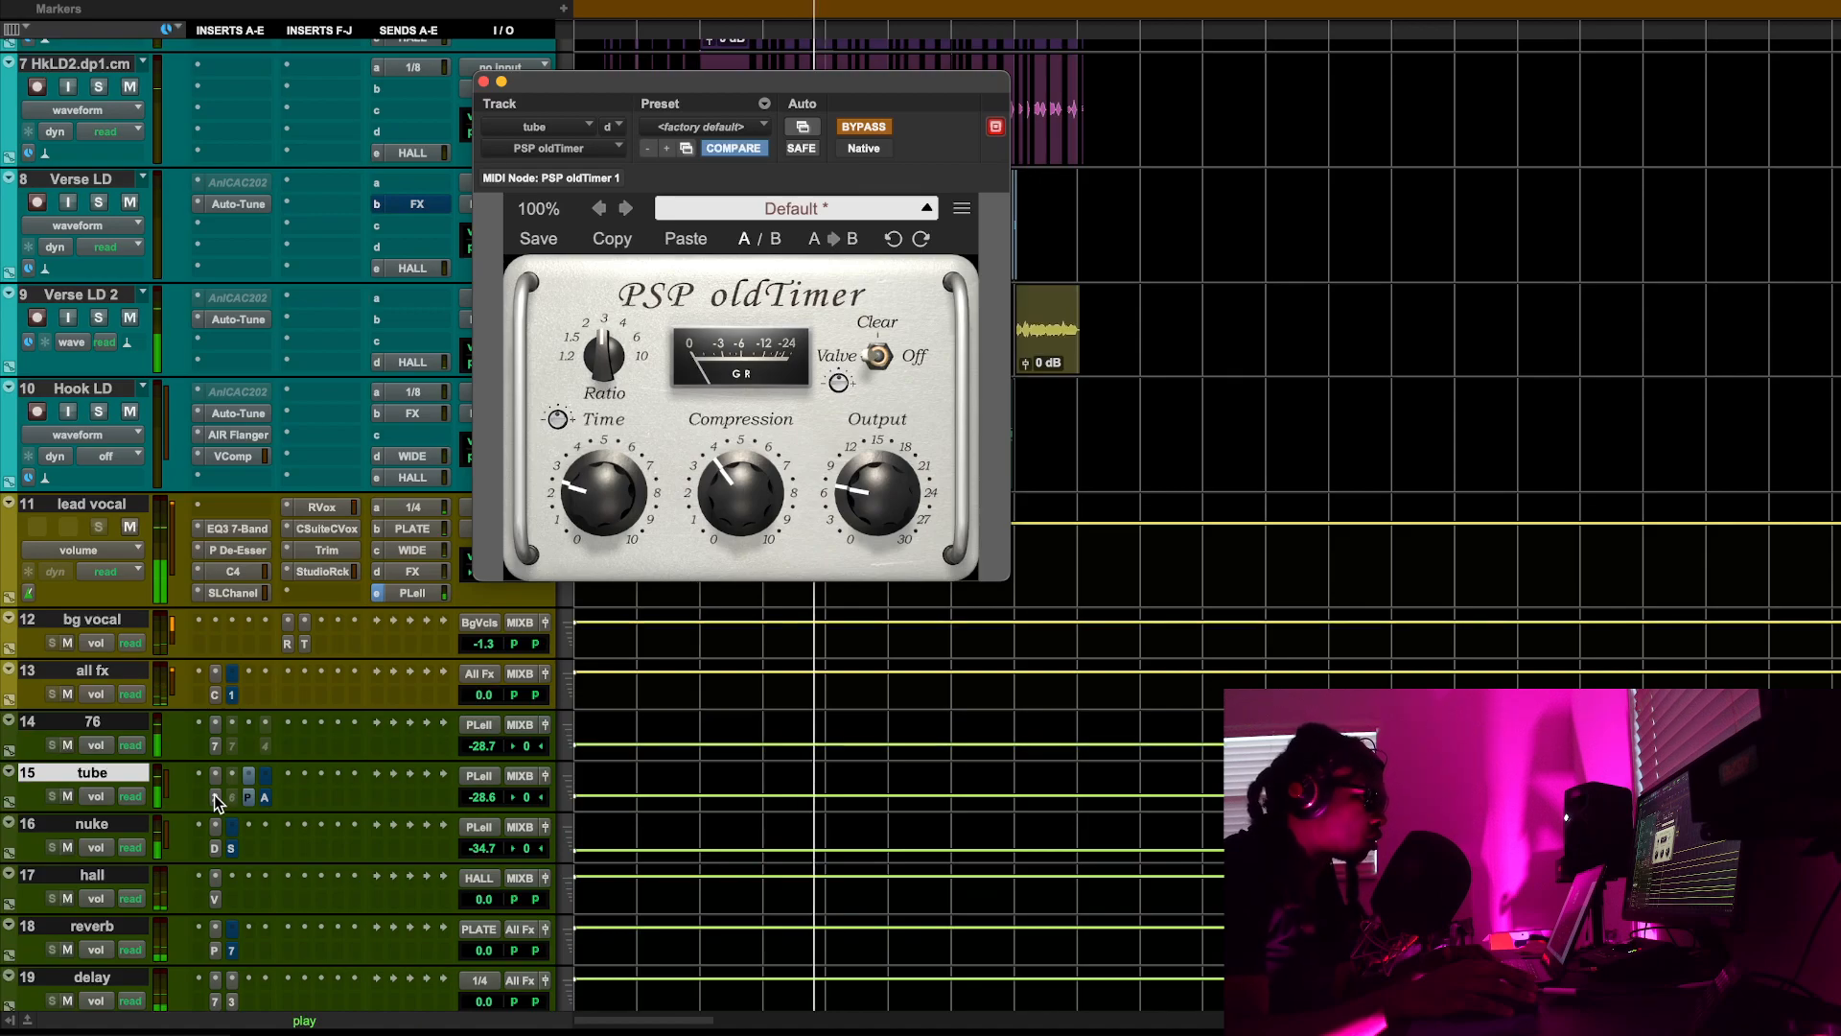
{"action": "left_click", "coordinate": [244, 796], "text": "super"}
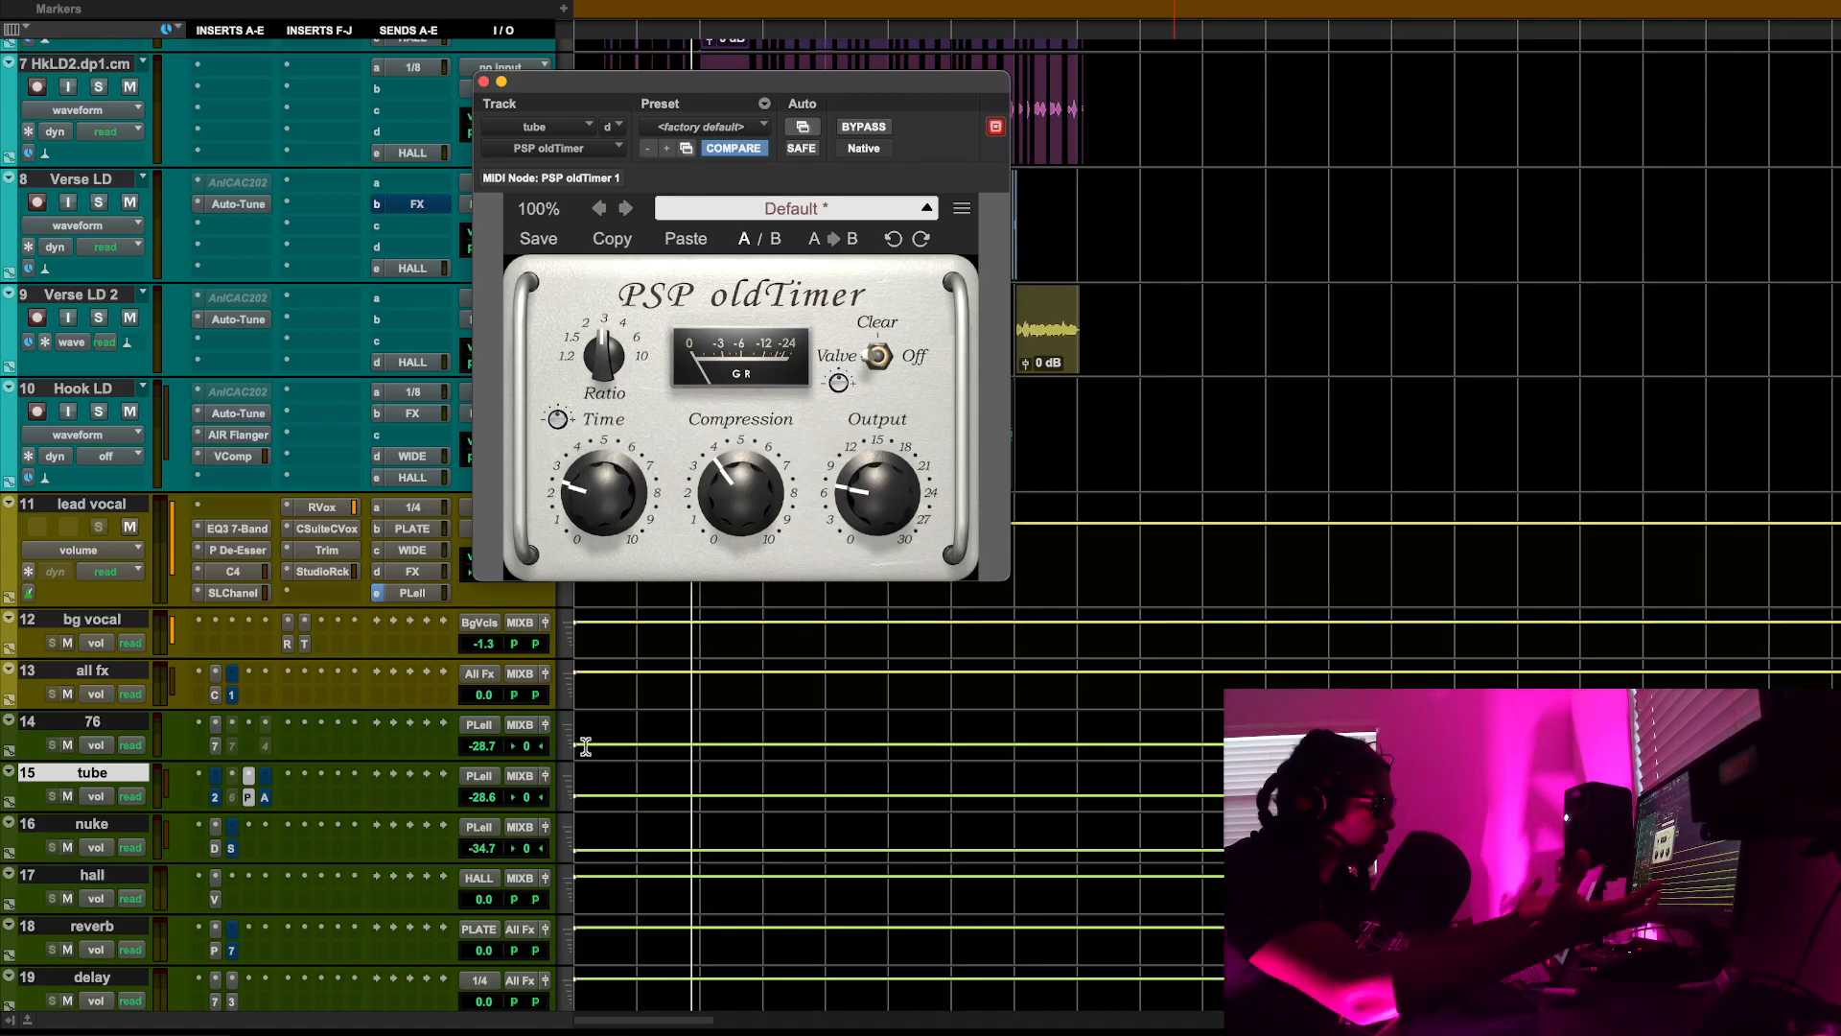
{"action": "key", "text": "space"}
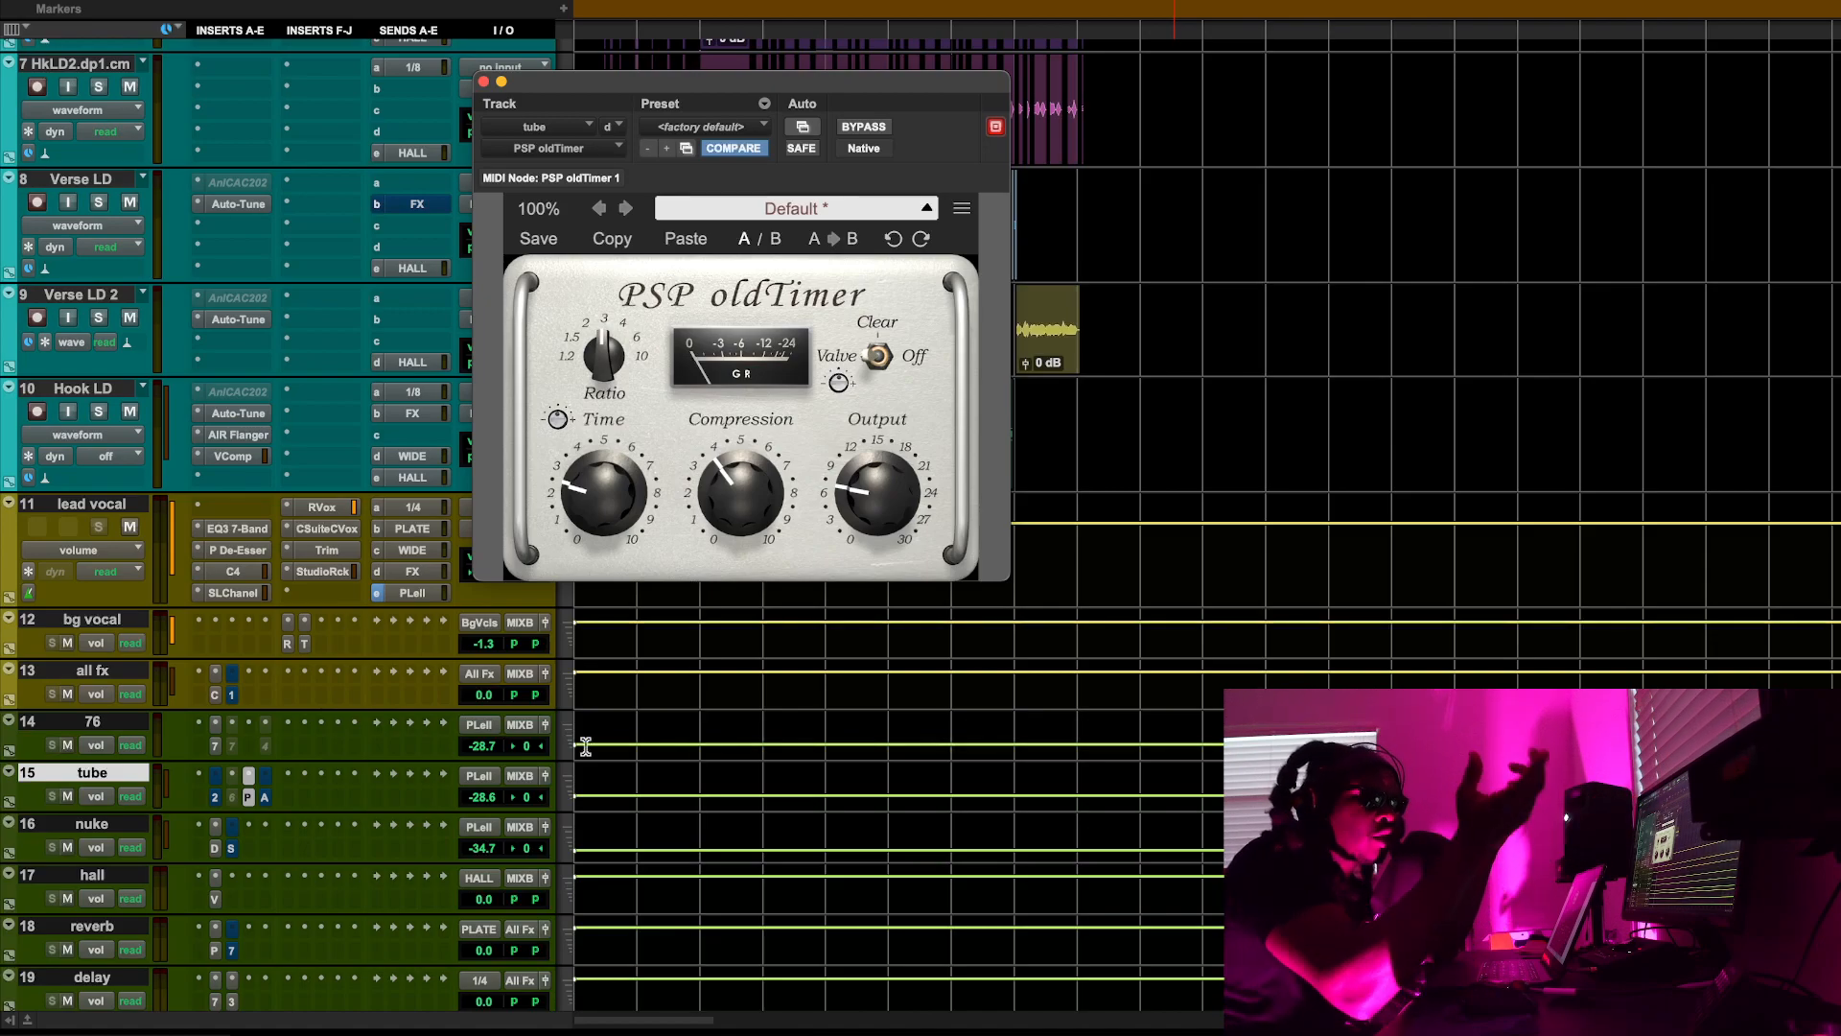
Revisit the Tube-Tech CL 1B settings and try different Time settings in PSP oldTimer
{"action": "left_click", "coordinate": [219, 800]}
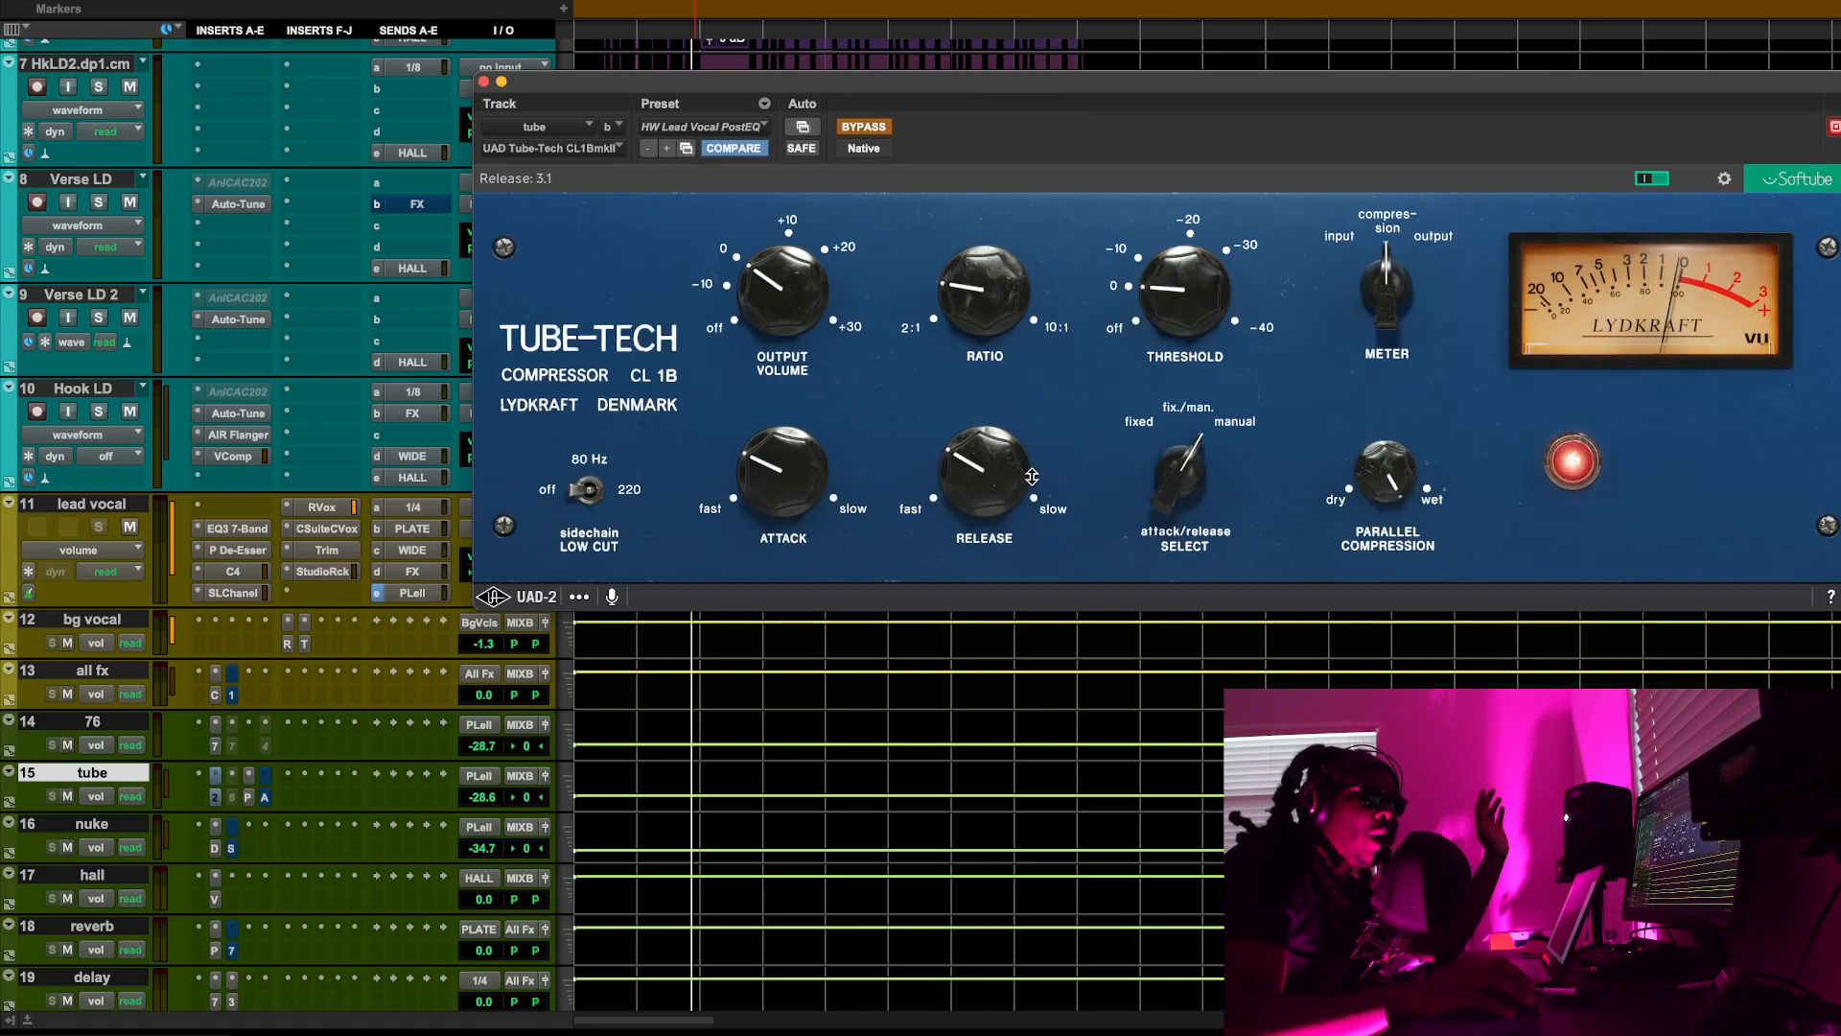
{"action": "left_click", "coordinate": [246, 795]}
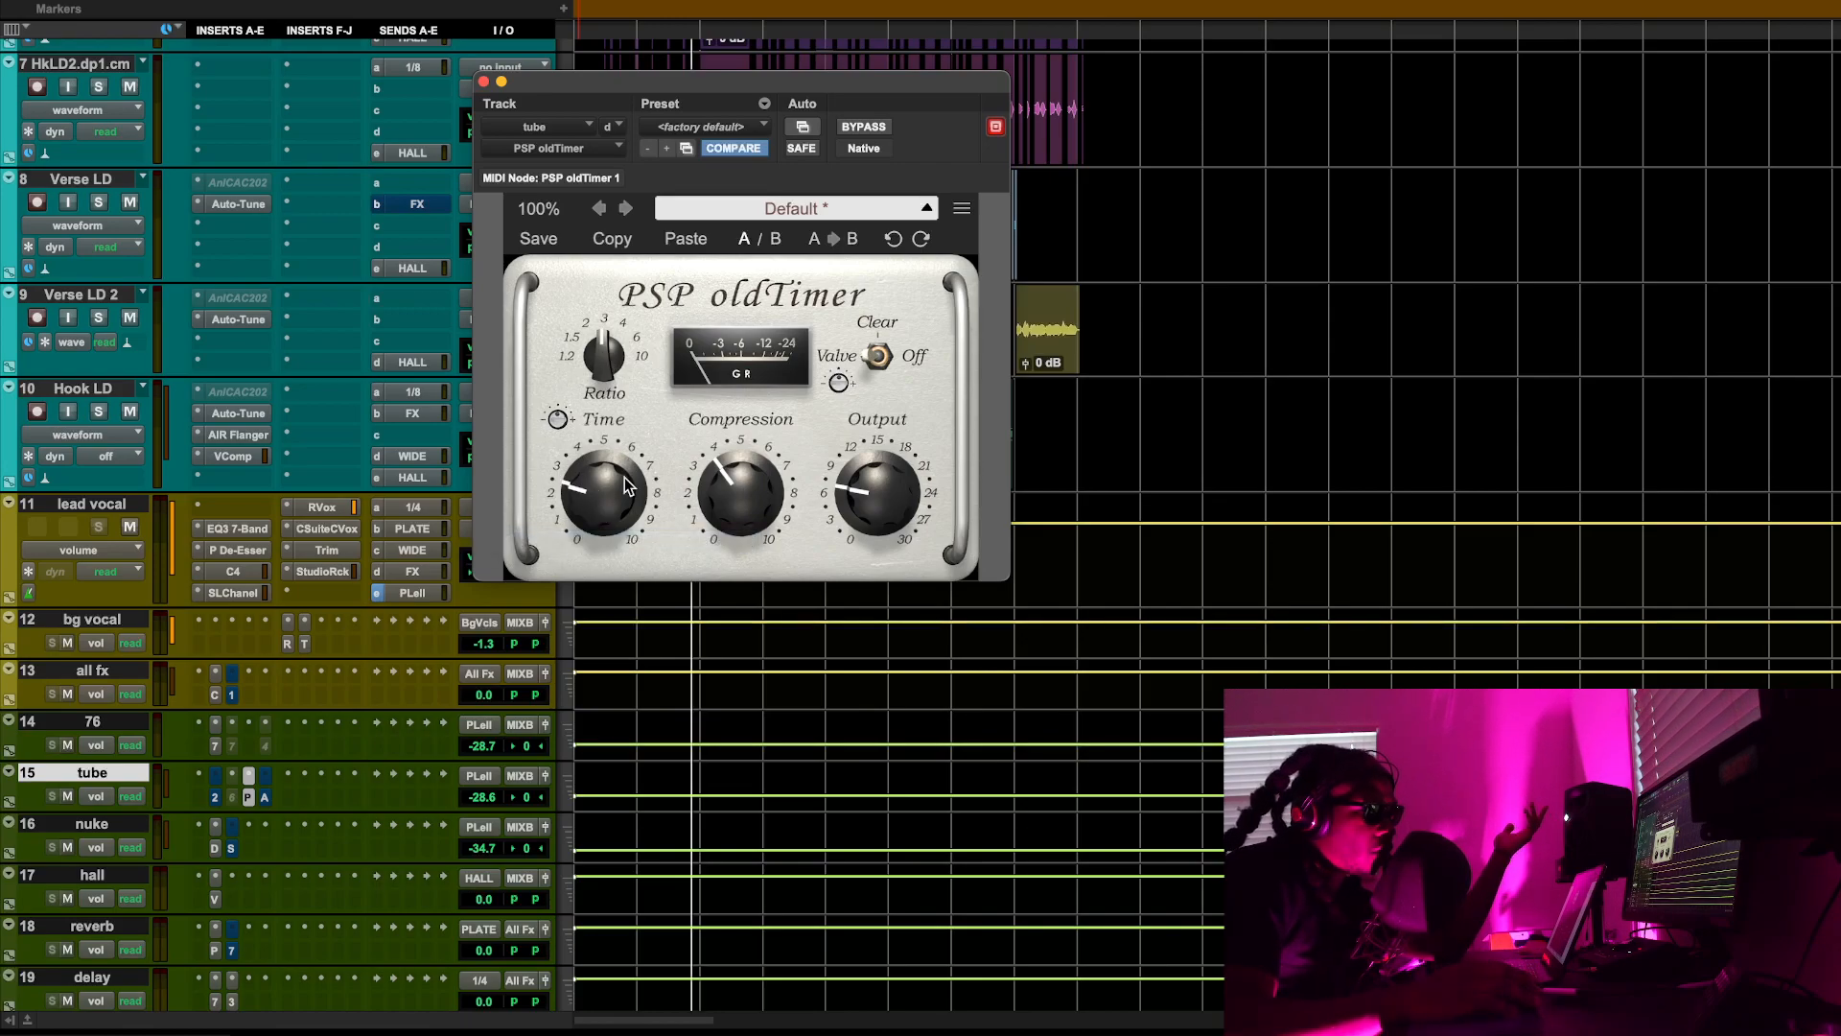
{"action": "mouse_move", "coordinate": [599, 495]}
{"action": "left_mouse_down"}
{"action": "mouse_move", "coordinate": [608, 452]}
{"action": "mouse_move", "coordinate": [602, 472]}
{"action": "left_mouse_up"}
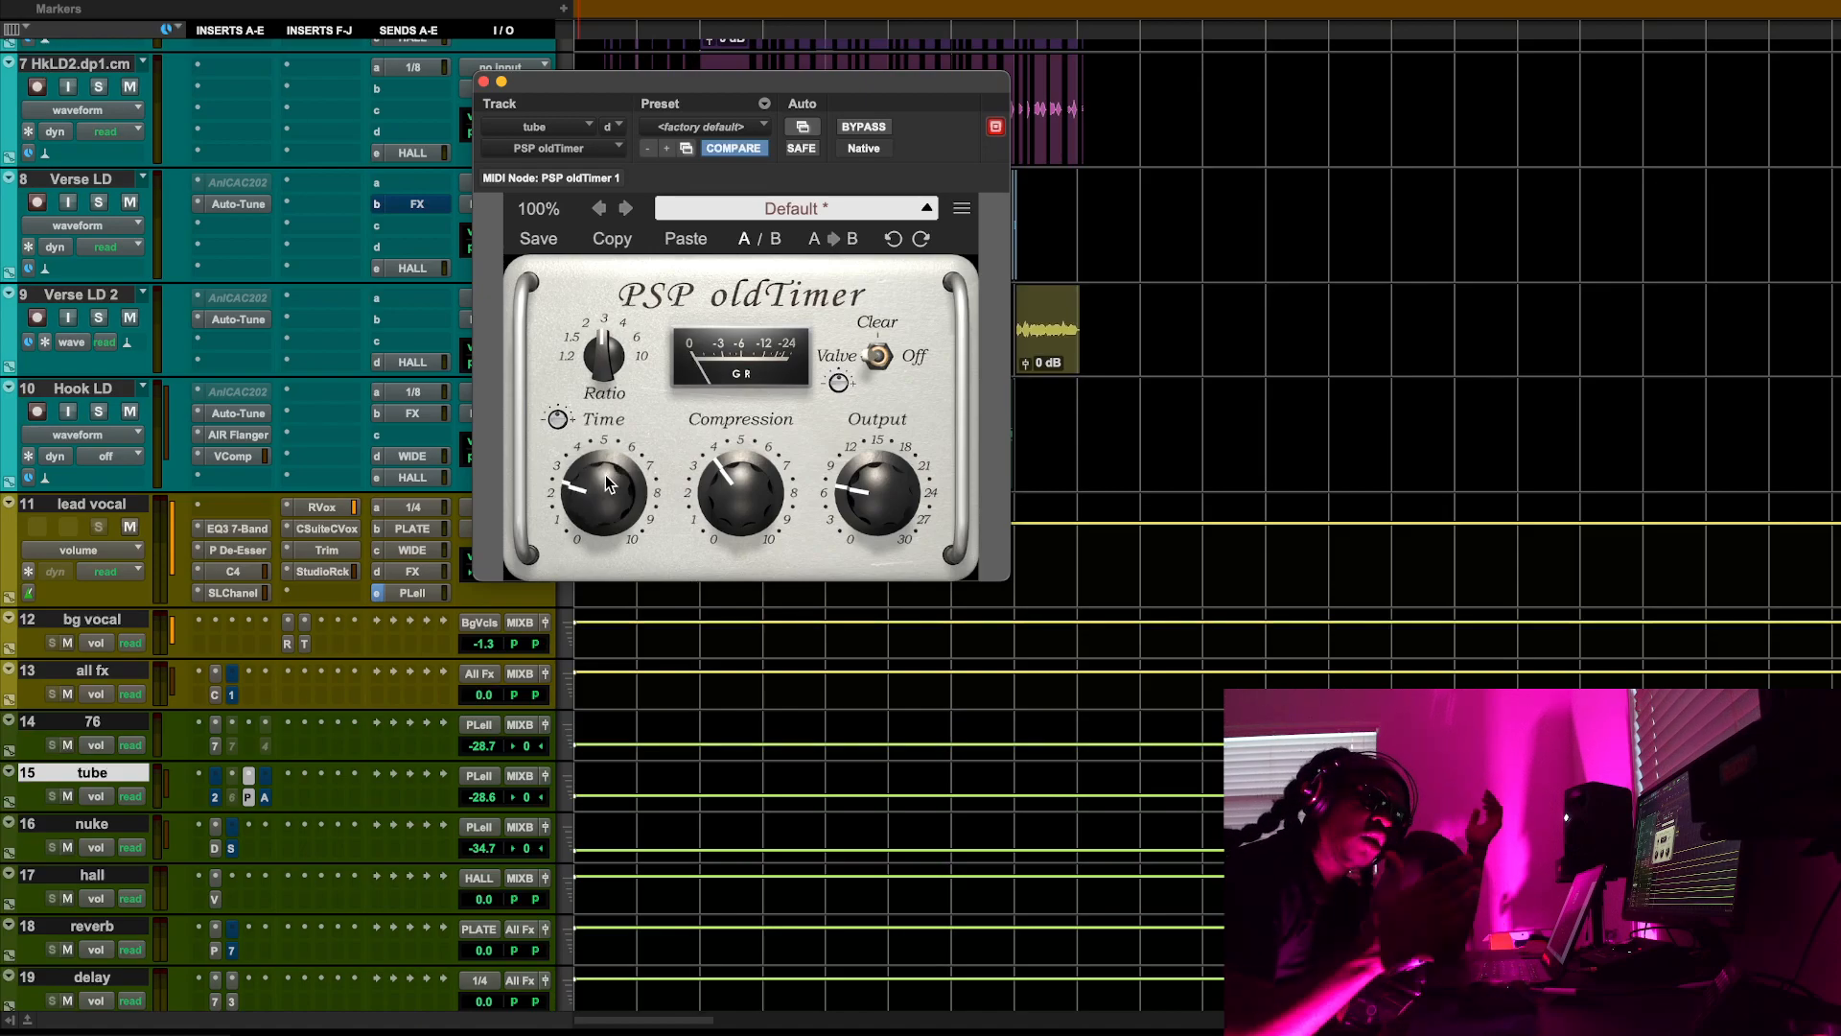
{"action": "left_click_drag", "start_coordinate": [606, 474], "coordinate": [669, 400]}
{"action": "left_click", "coordinate": [631, 520], "text": "alt"}
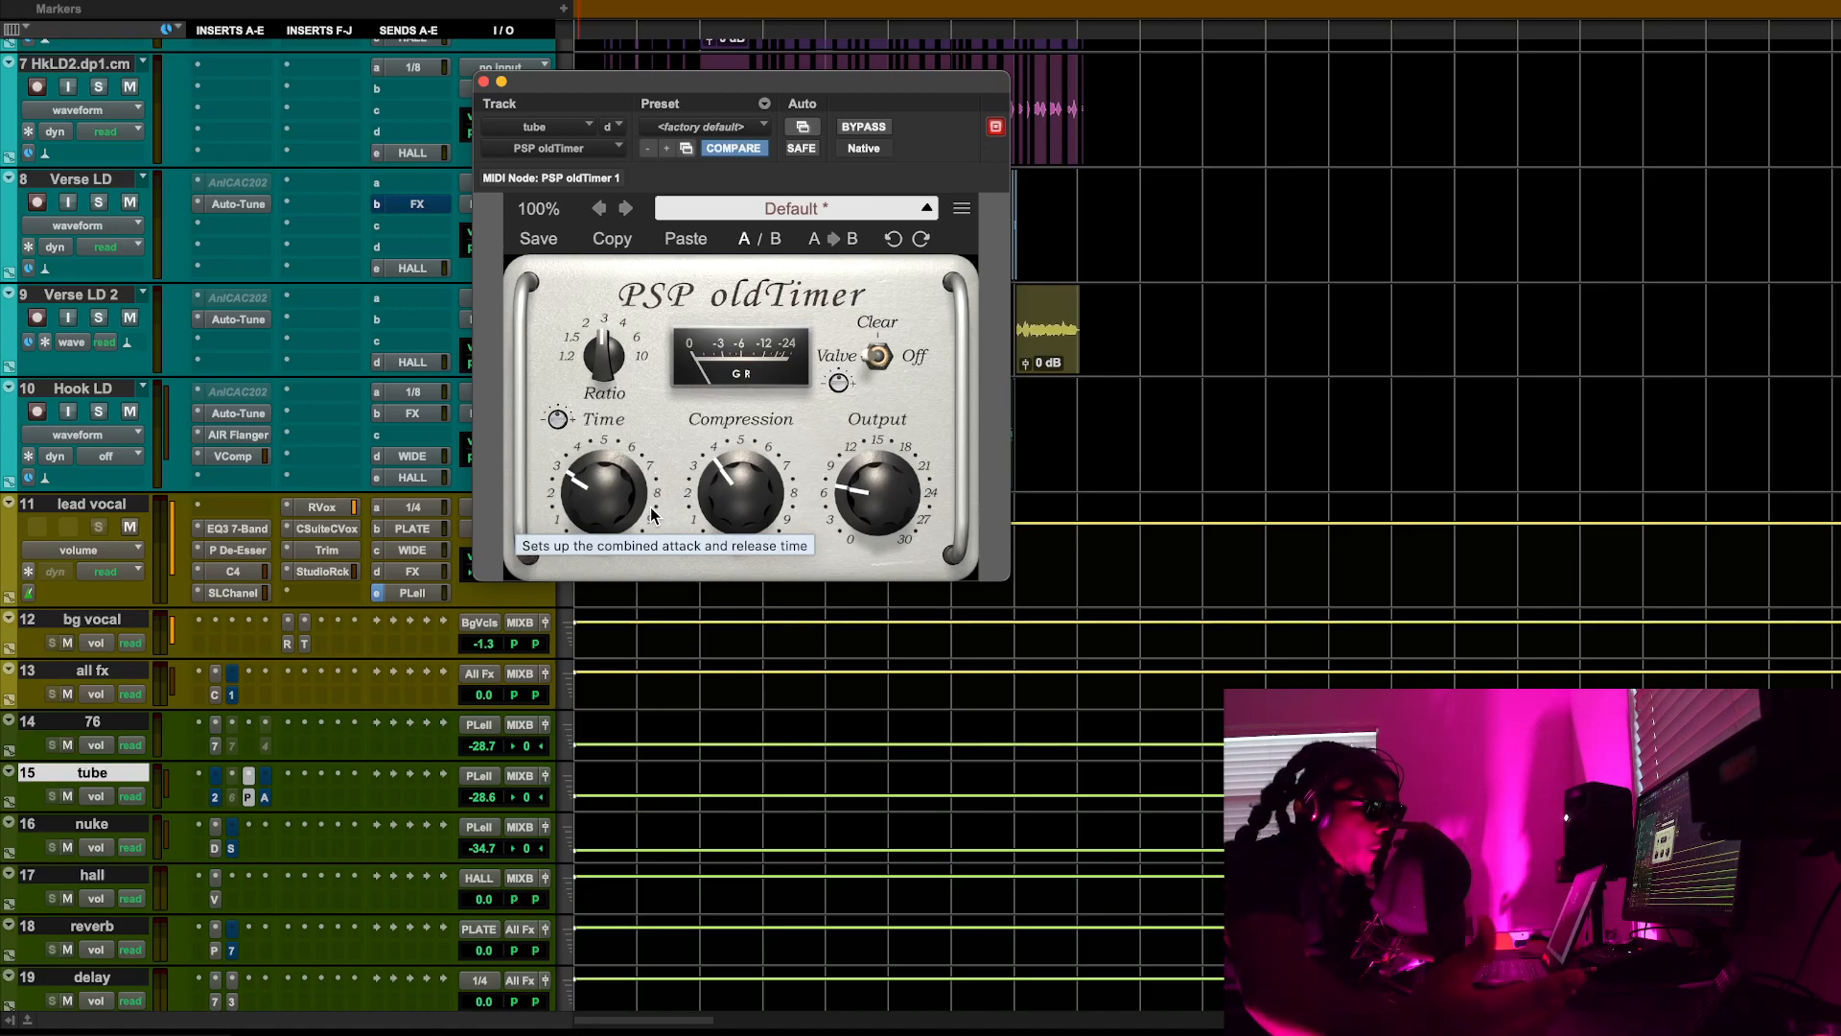
{"action": "left_click_drag", "start_coordinate": [639, 514], "coordinate": [634, 520]}
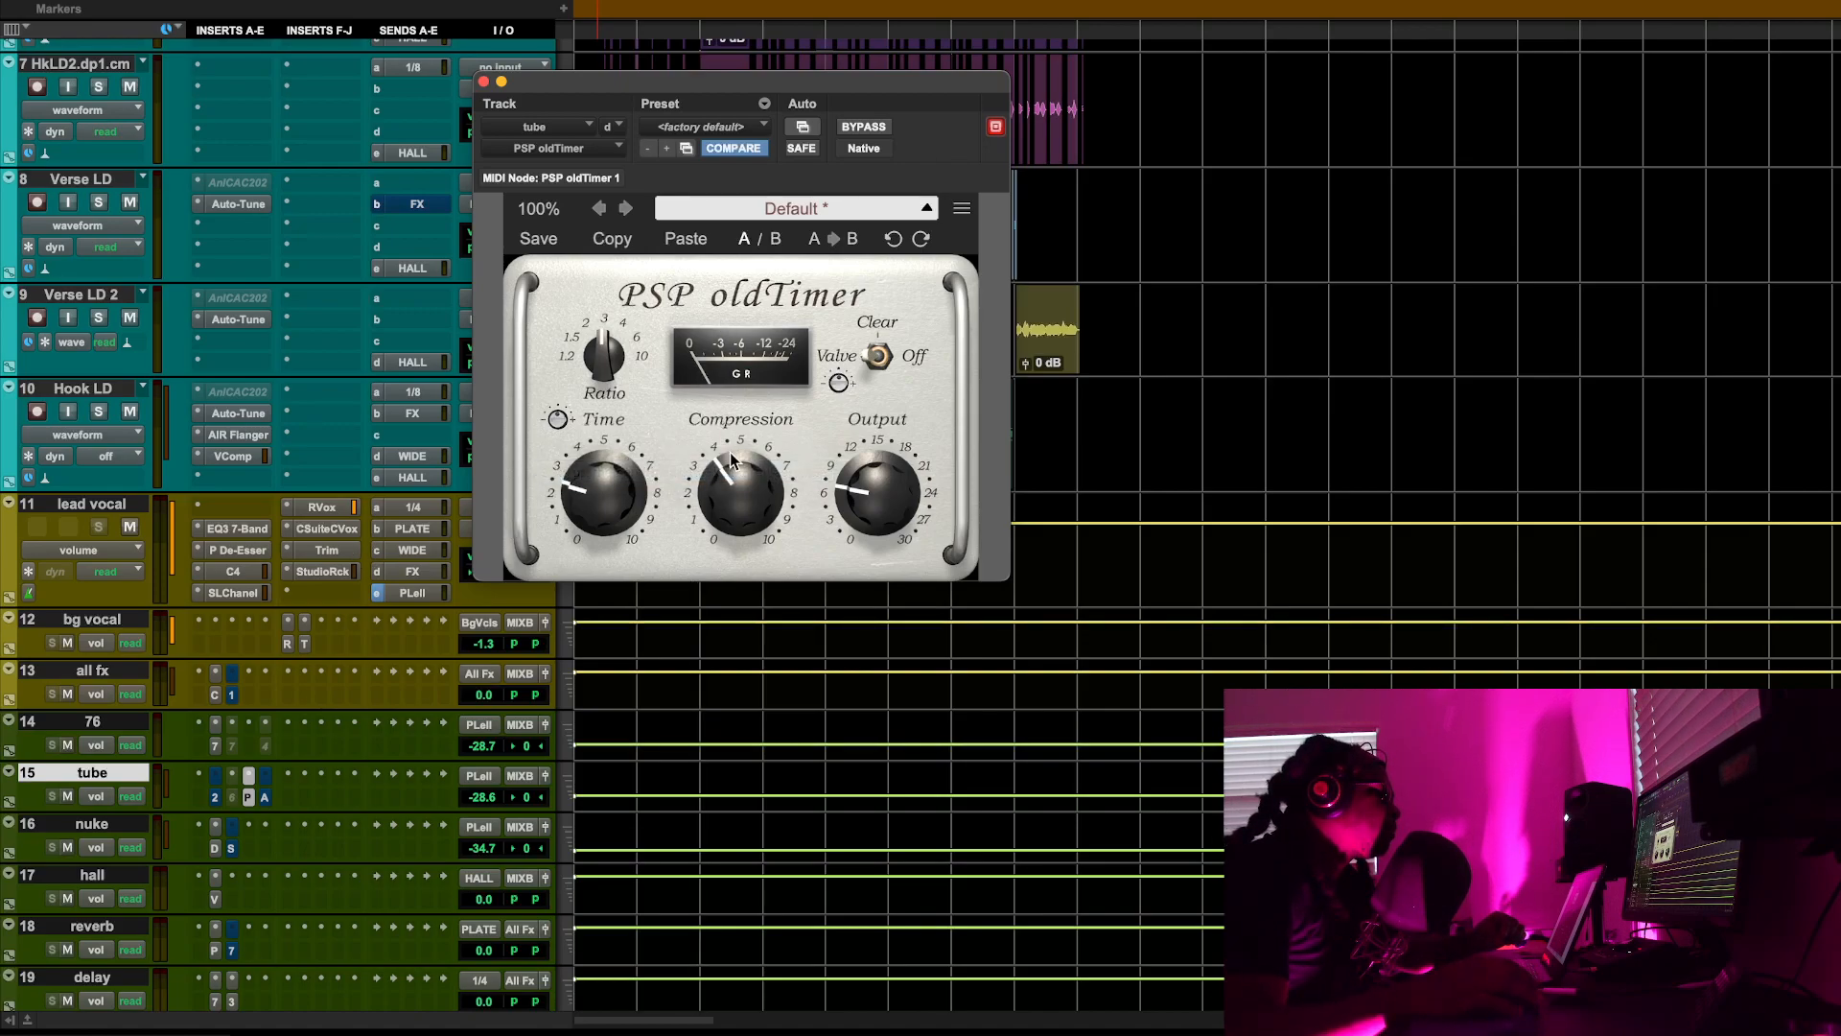
Raise the Compression amount in PSP oldTimer to about 5
{"action": "left_click_drag", "start_coordinate": [749, 486], "coordinate": [689, 487]}
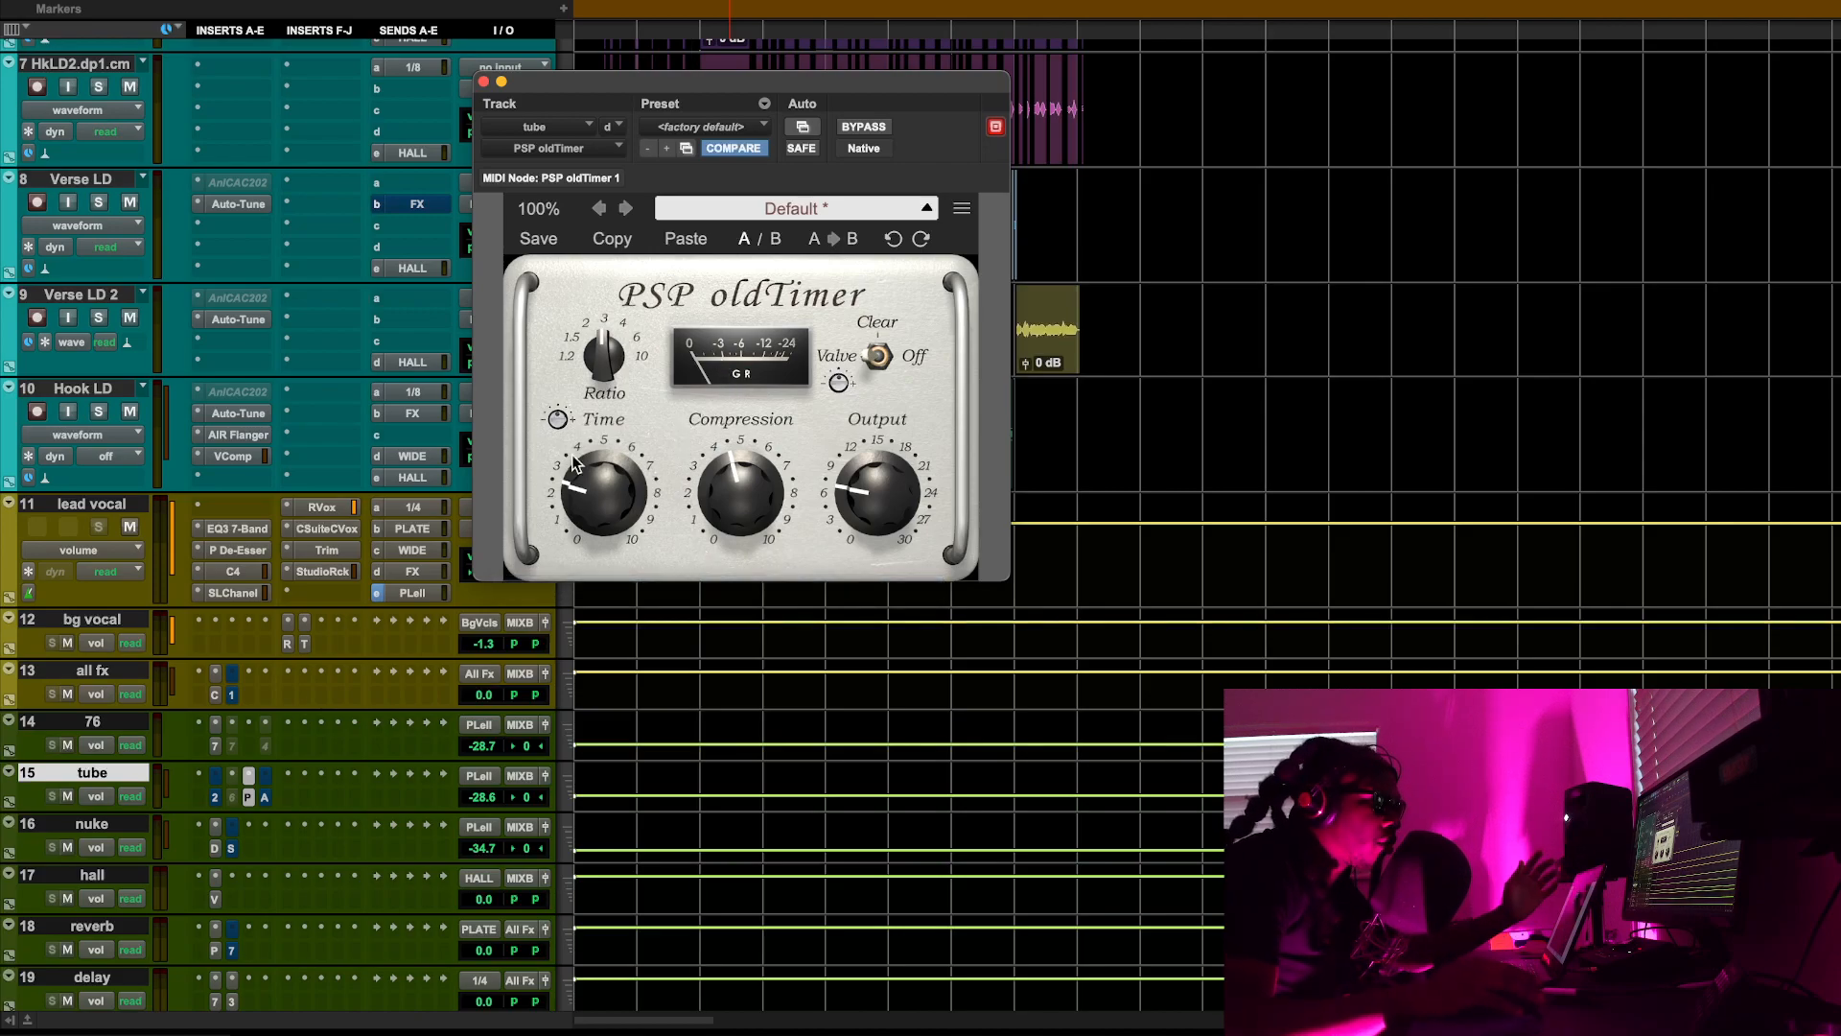
{"action": "left_click_drag", "start_coordinate": [751, 481], "coordinate": [739, 427]}
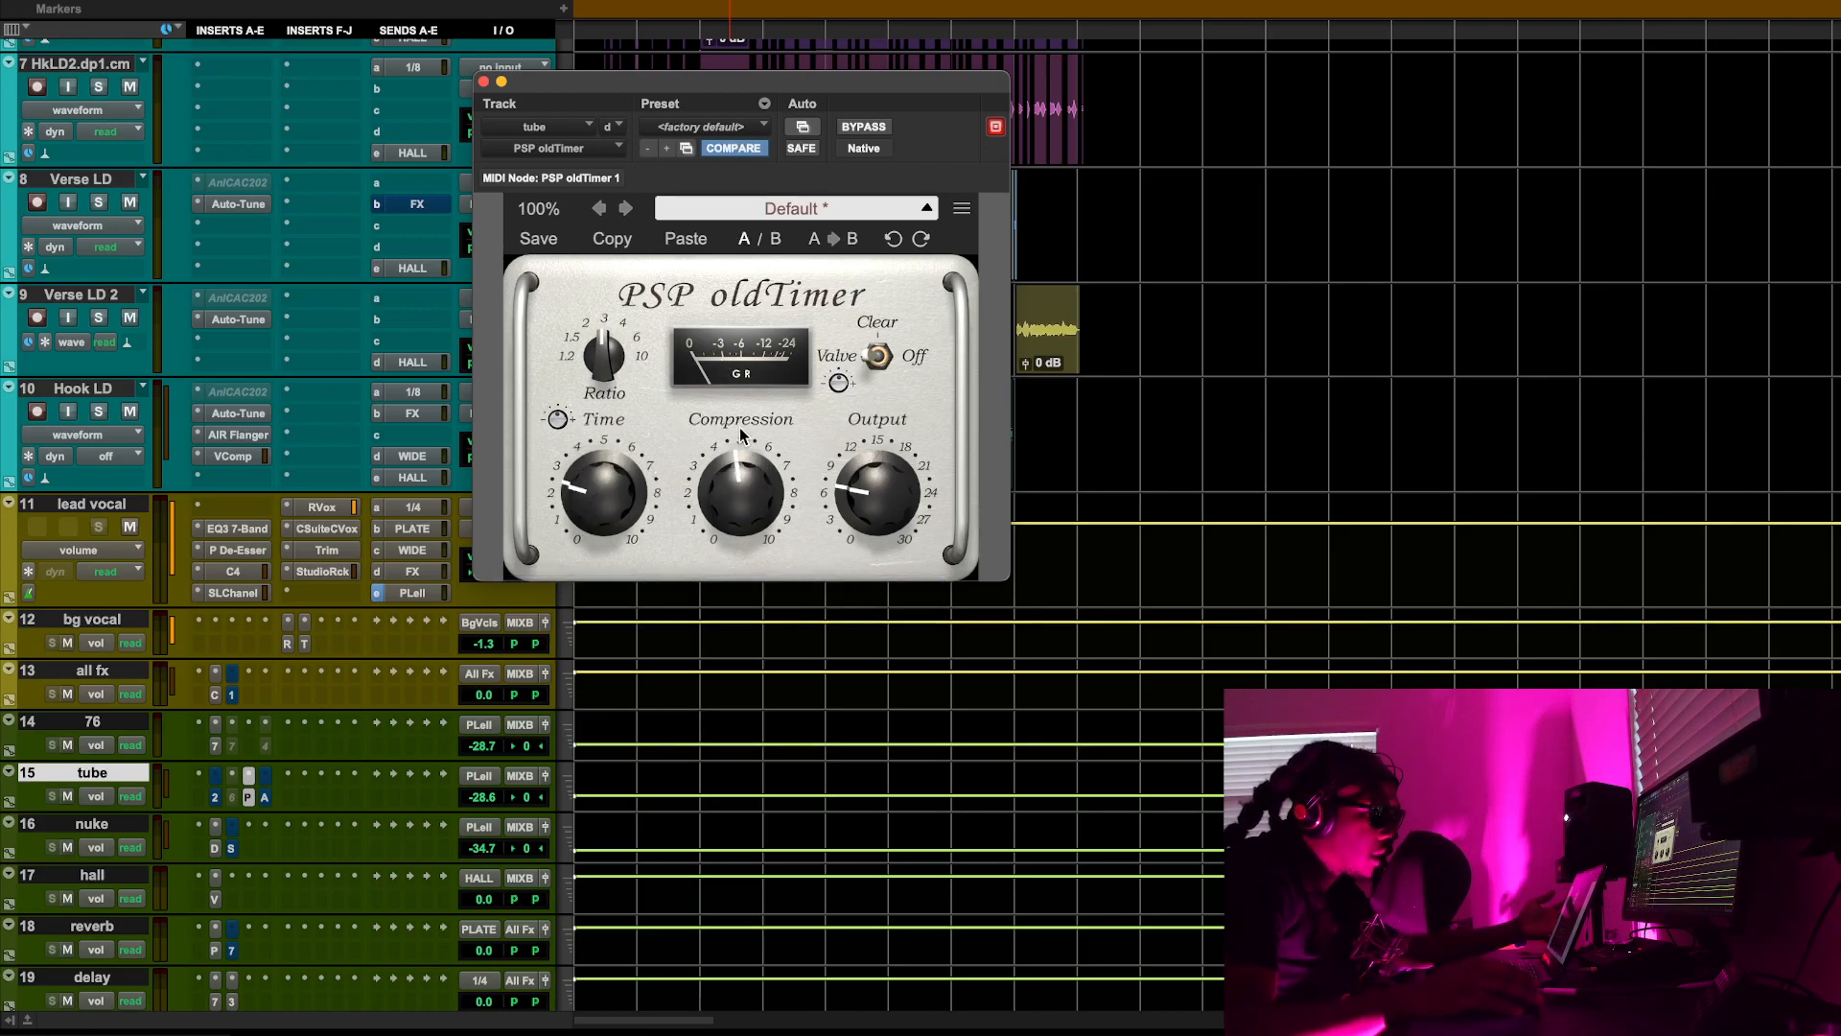
Activate Auto-Tune Vocal Compressor in place of PSP oldTimer on the tube track and compare it bypassed and active during playback
{"action": "left_click", "coordinate": [263, 798]}
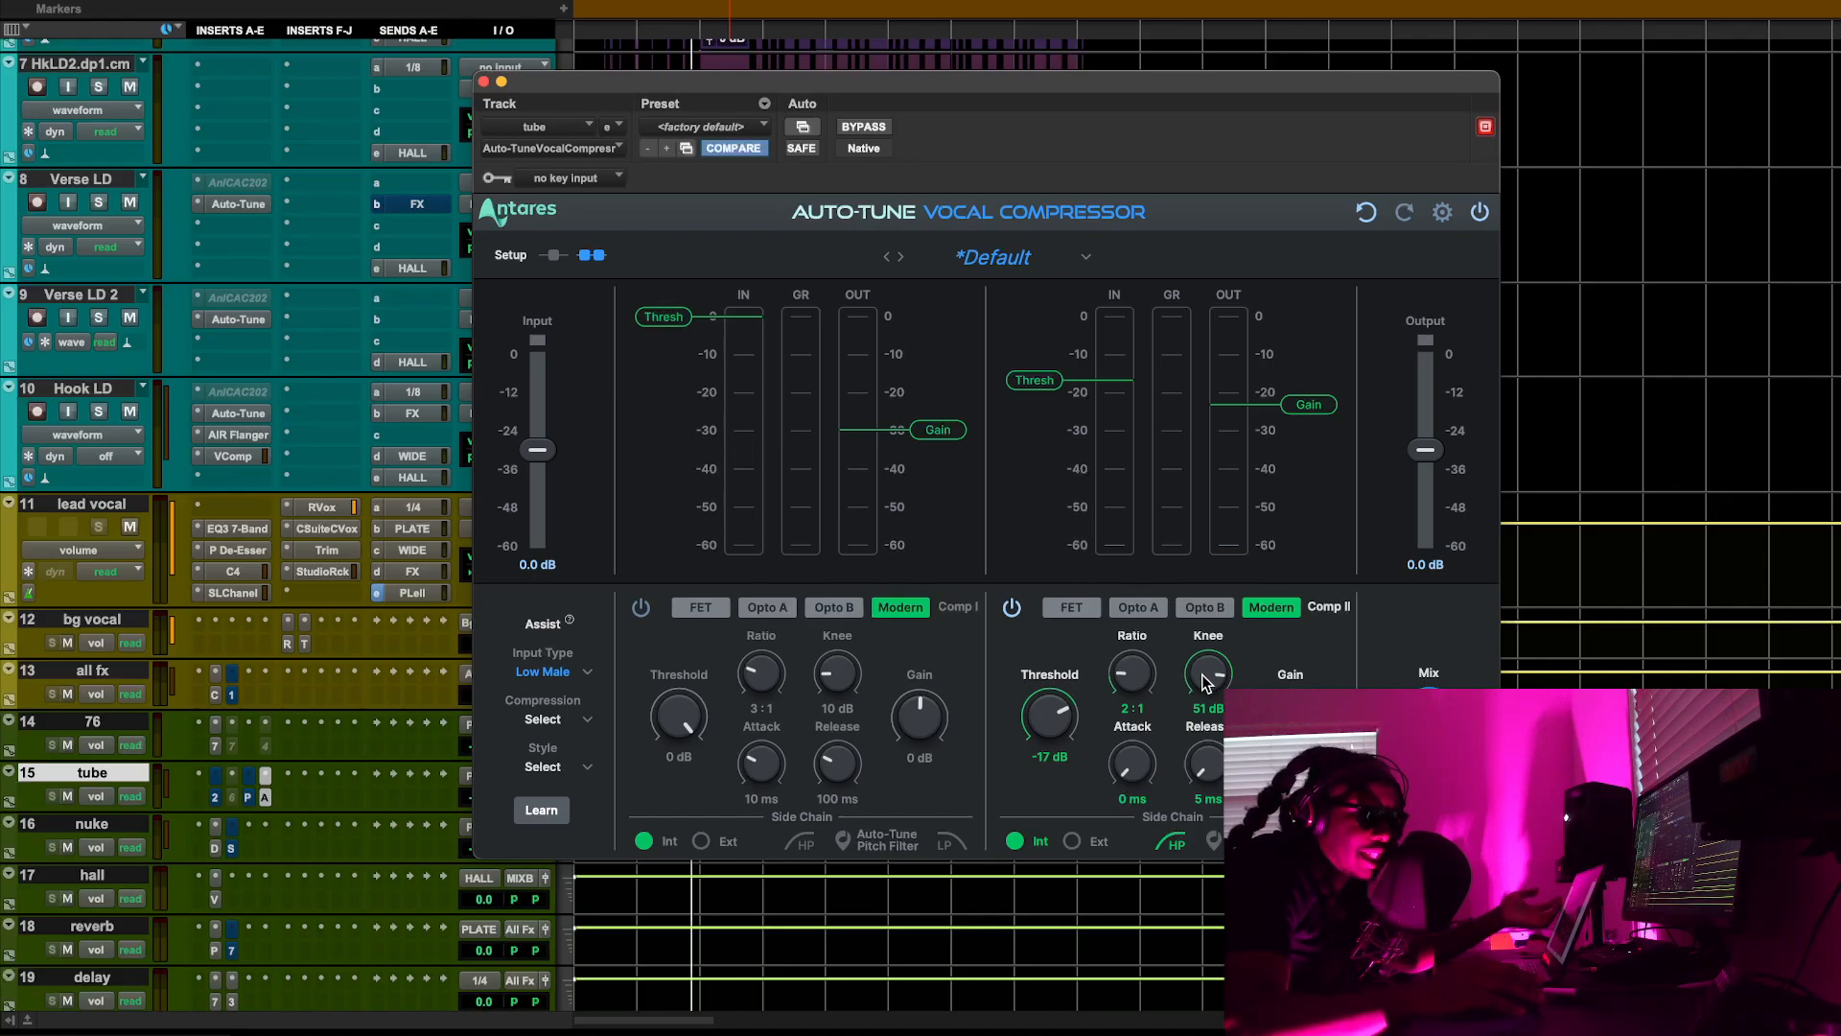
{"action": "mouse_move", "coordinate": [1206, 679]}
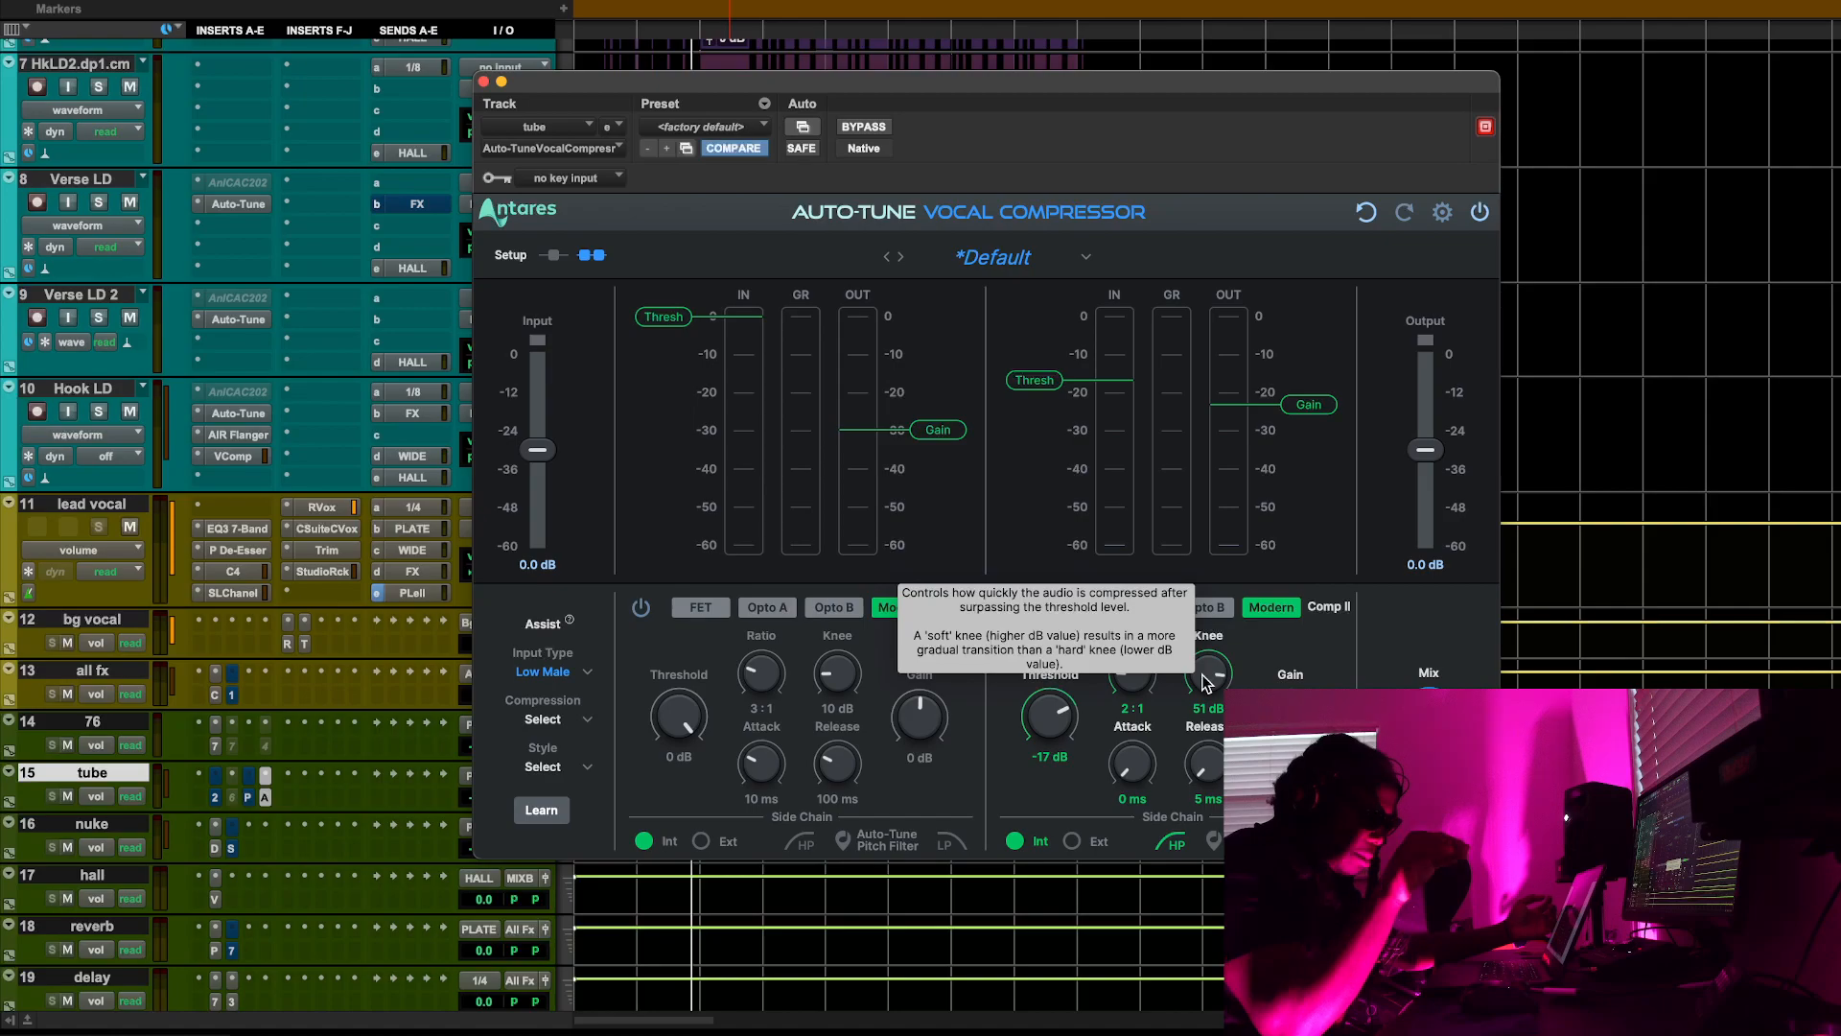
{"action": "key", "text": "space"}
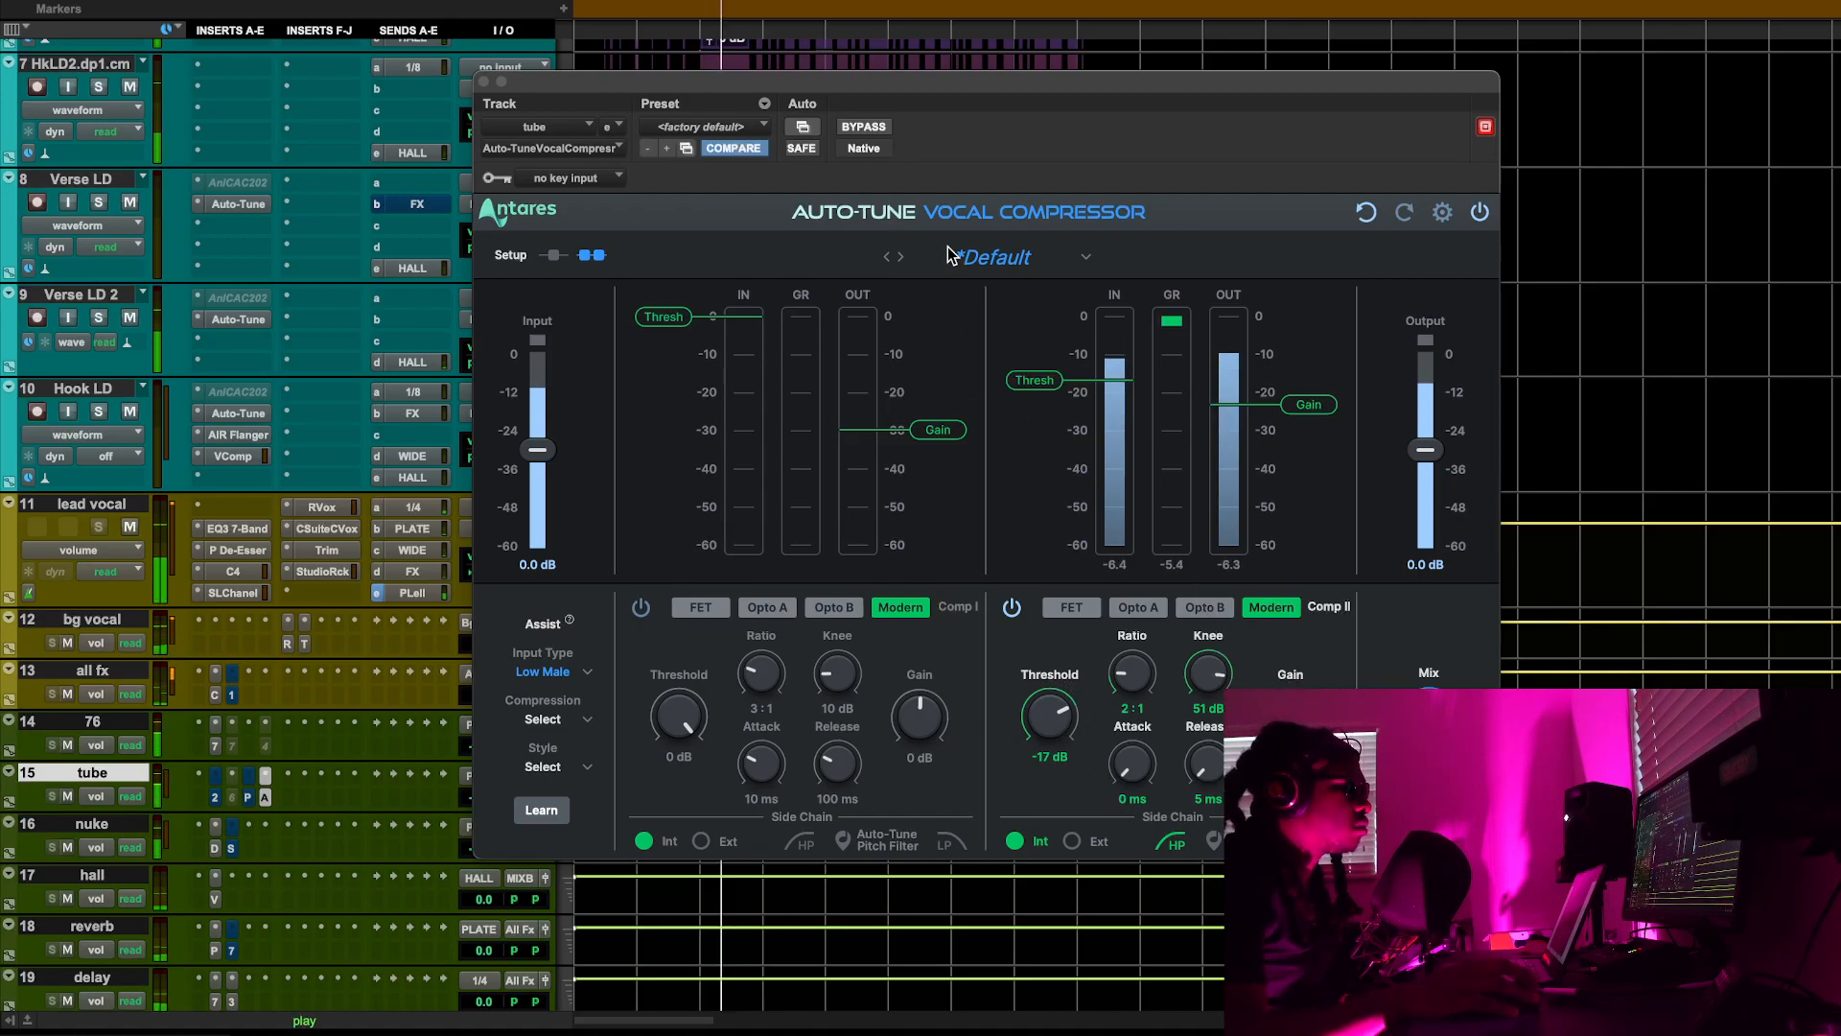
{"action": "left_click", "coordinate": [861, 128]}
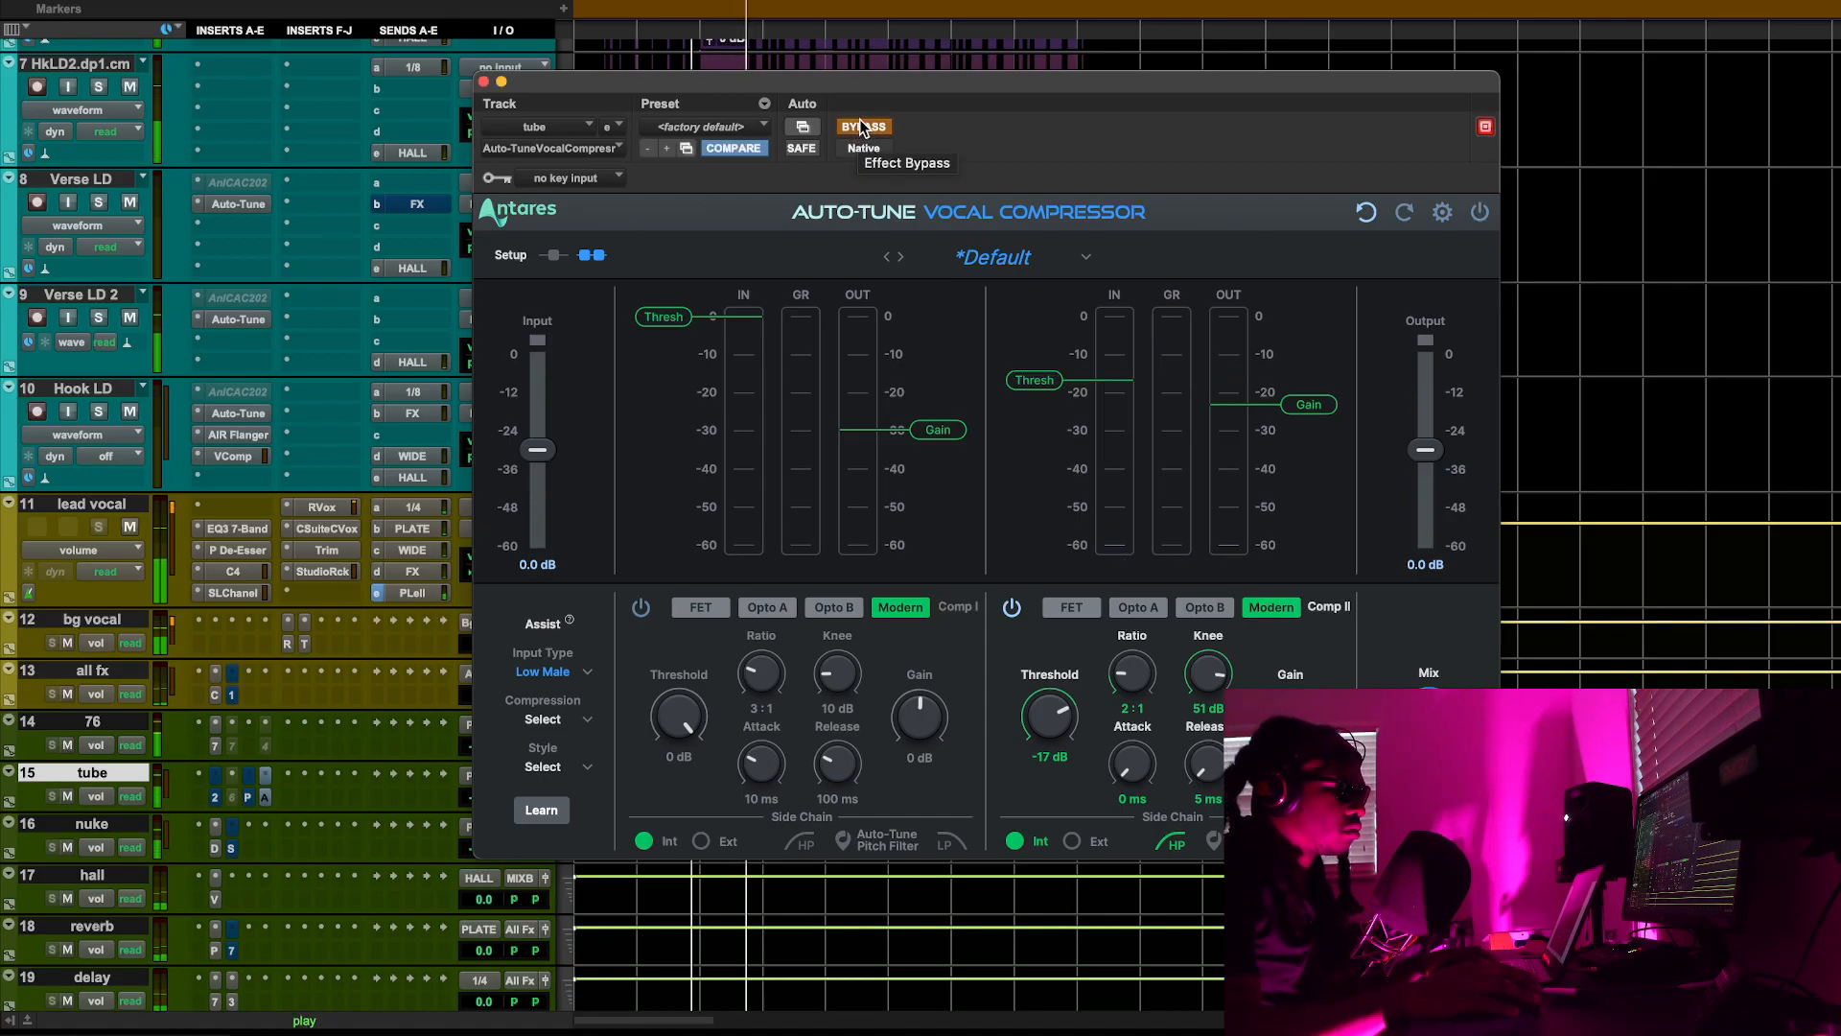
{"action": "left_click", "coordinate": [862, 128]}
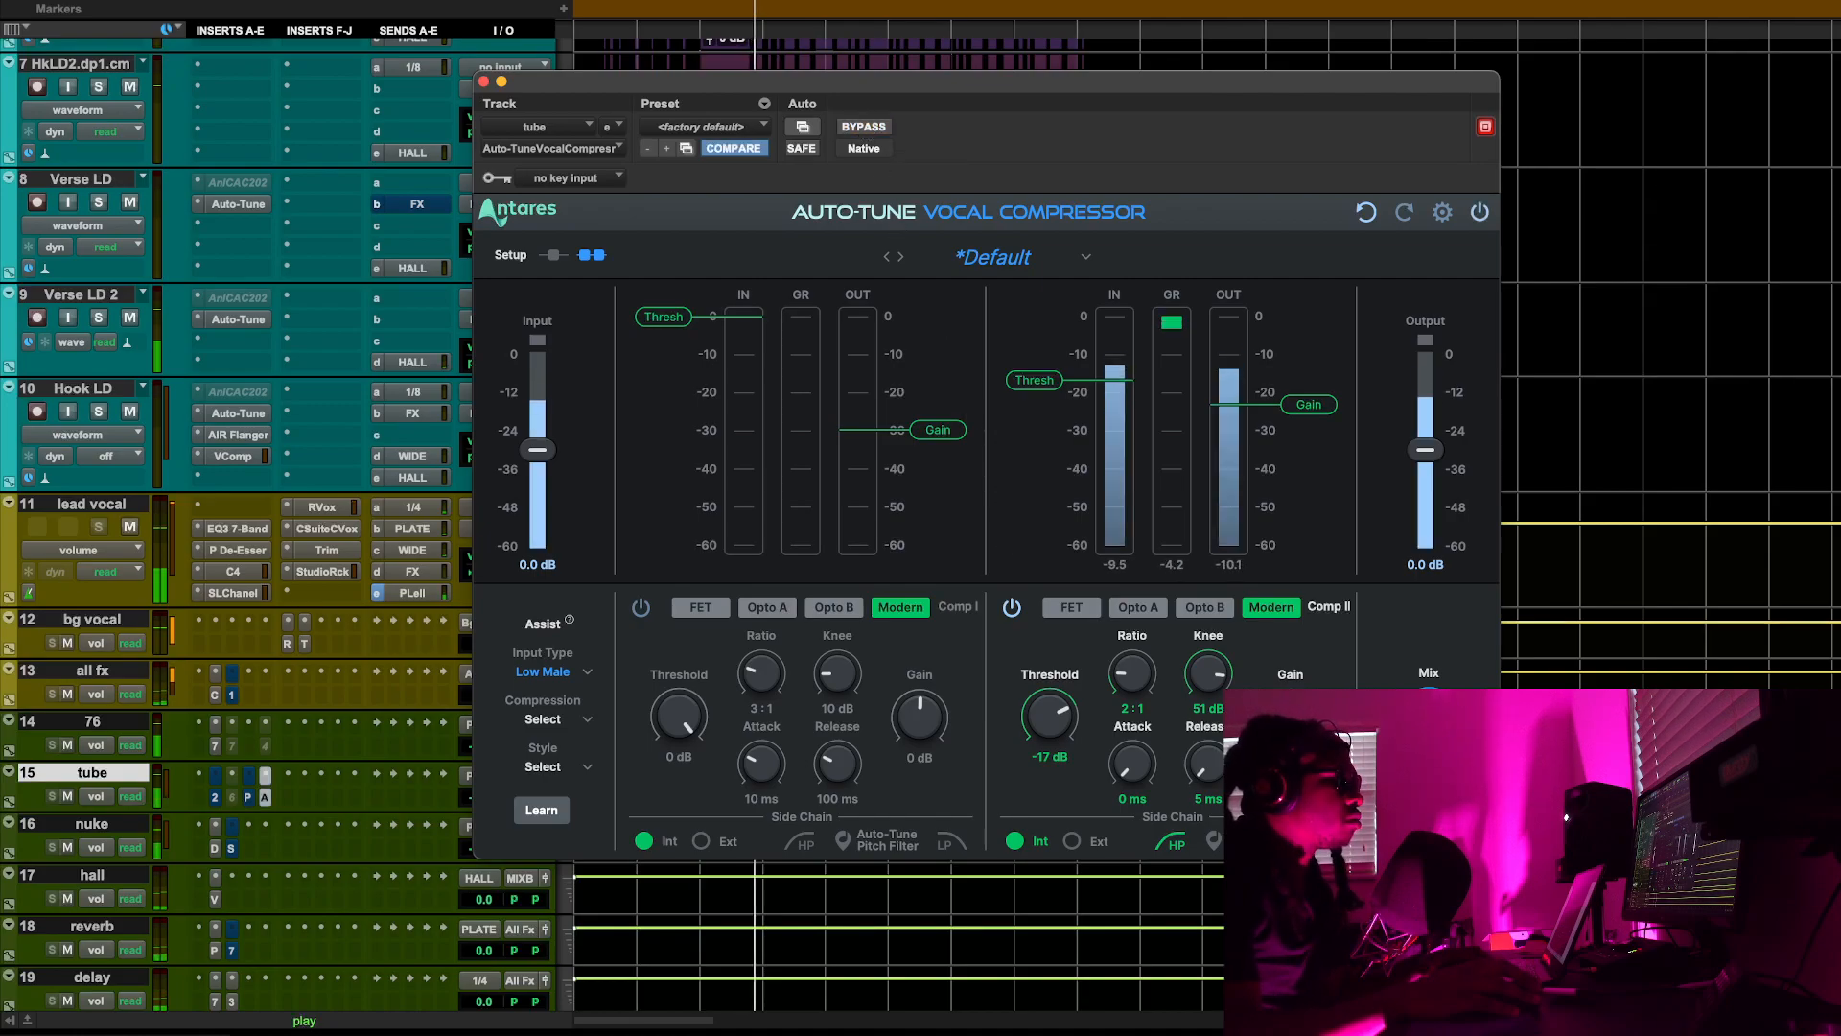
Set the Comp II threshold in Auto-Tune Vocal Compressor to -10 dB and switch the tube track back to the Tube-Tech CL 1B
{"action": "left_click_drag", "start_coordinate": [1050, 721], "coordinate": [1073, 710]}
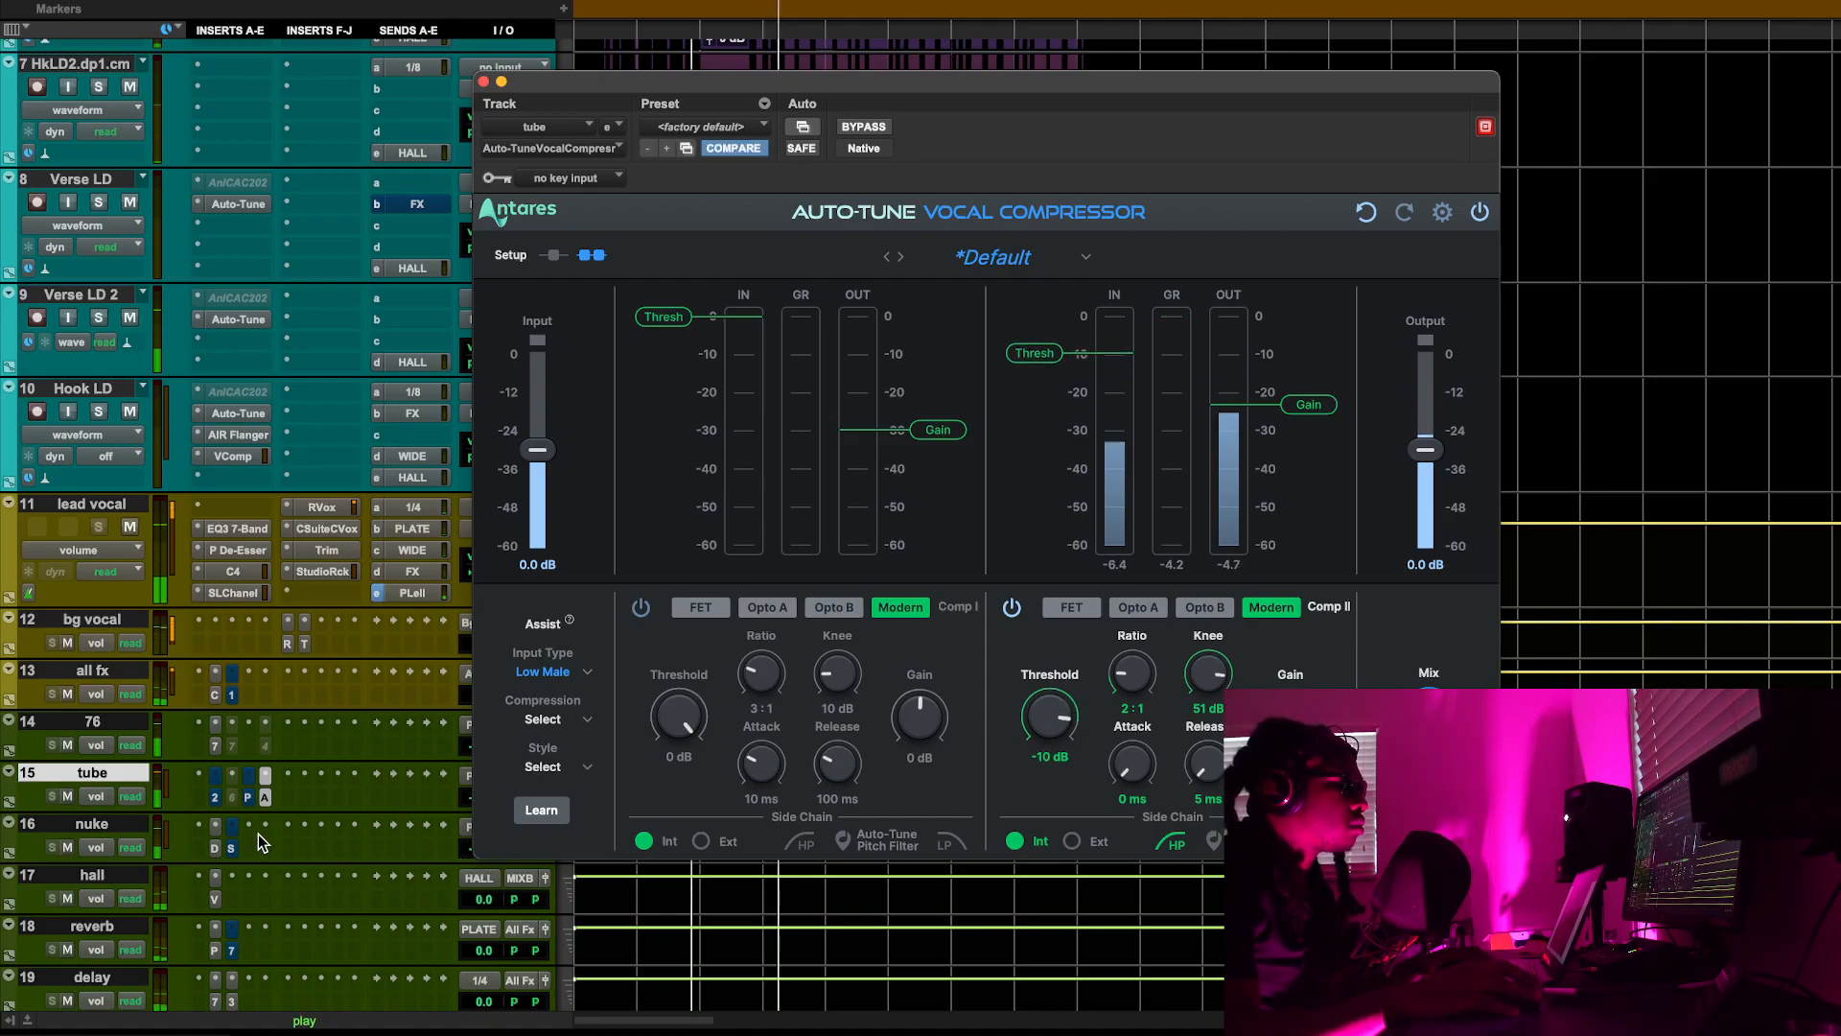
{"action": "left_click", "coordinate": [231, 798], "text": "super"}
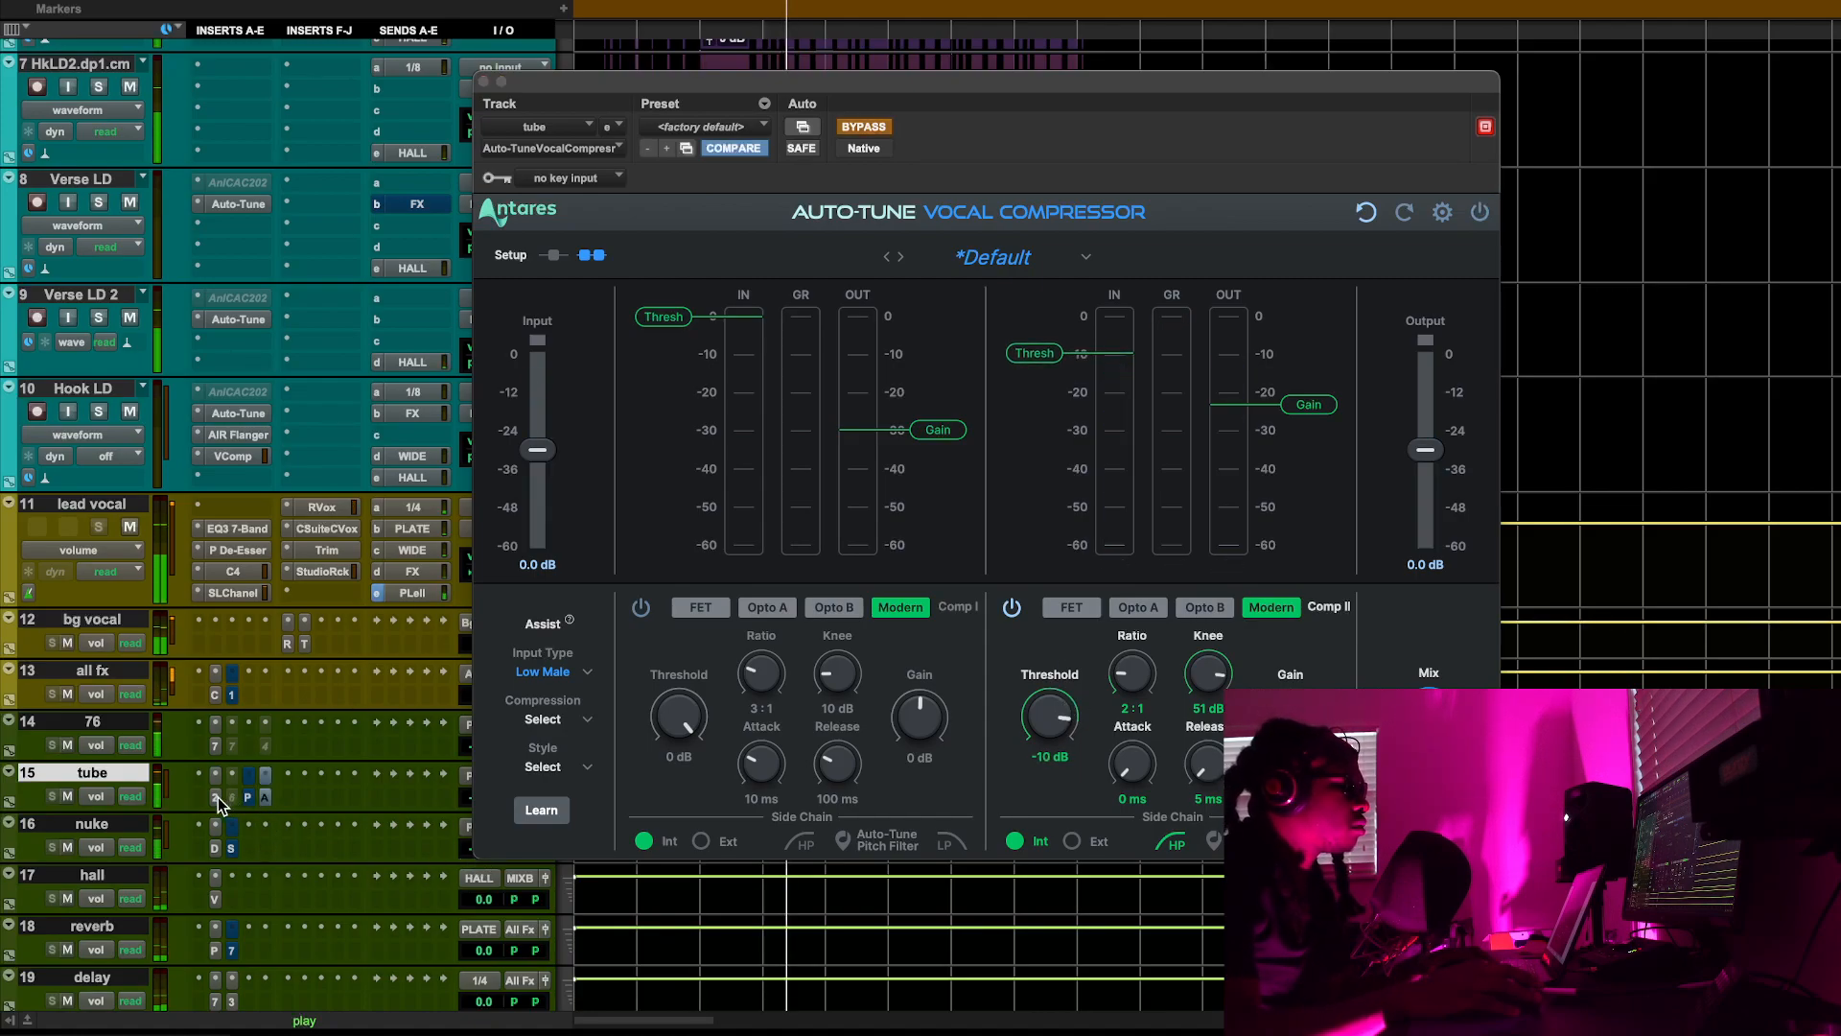
{"action": "left_click", "coordinate": [217, 797]}
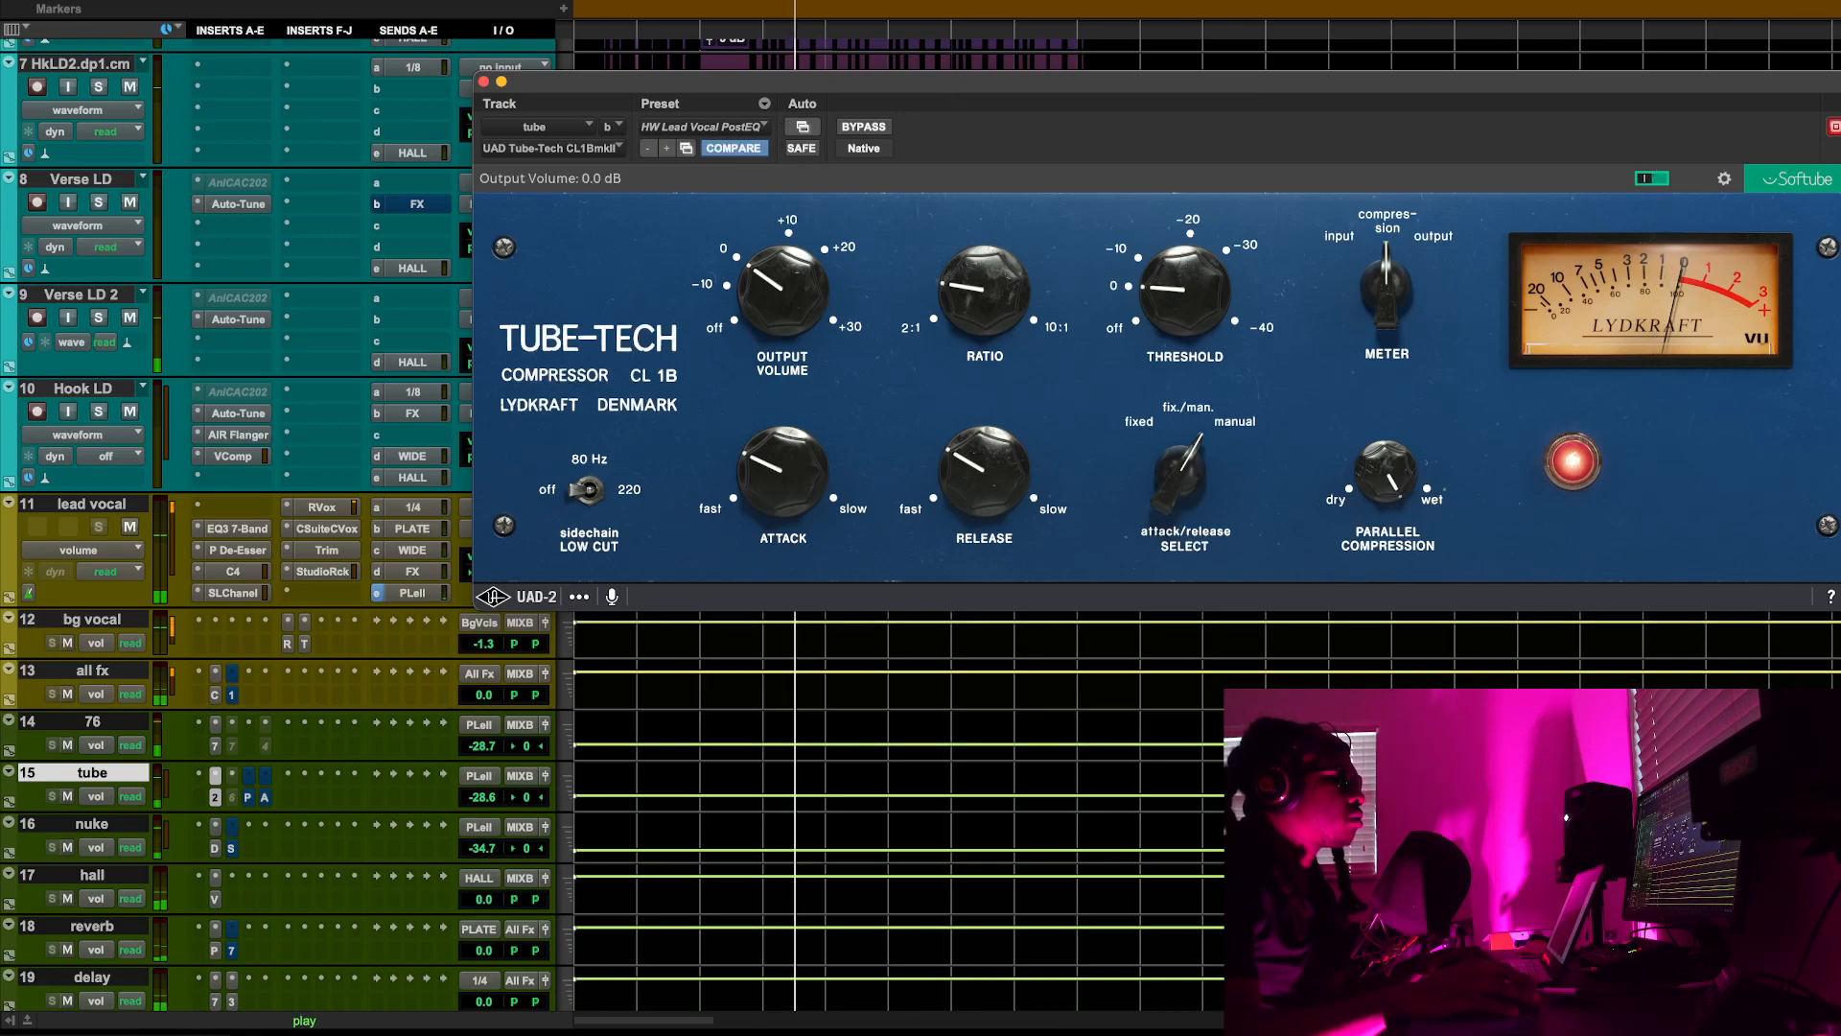
Arrange the Tube-Tech CL 1B and Auto-Tune Vocal Compressor windows and switch the tube track to Auto-Tune Vocal Compressor for comparison
{"action": "left_click_drag", "start_coordinate": [1659, 89], "coordinate": [1554, 5]}
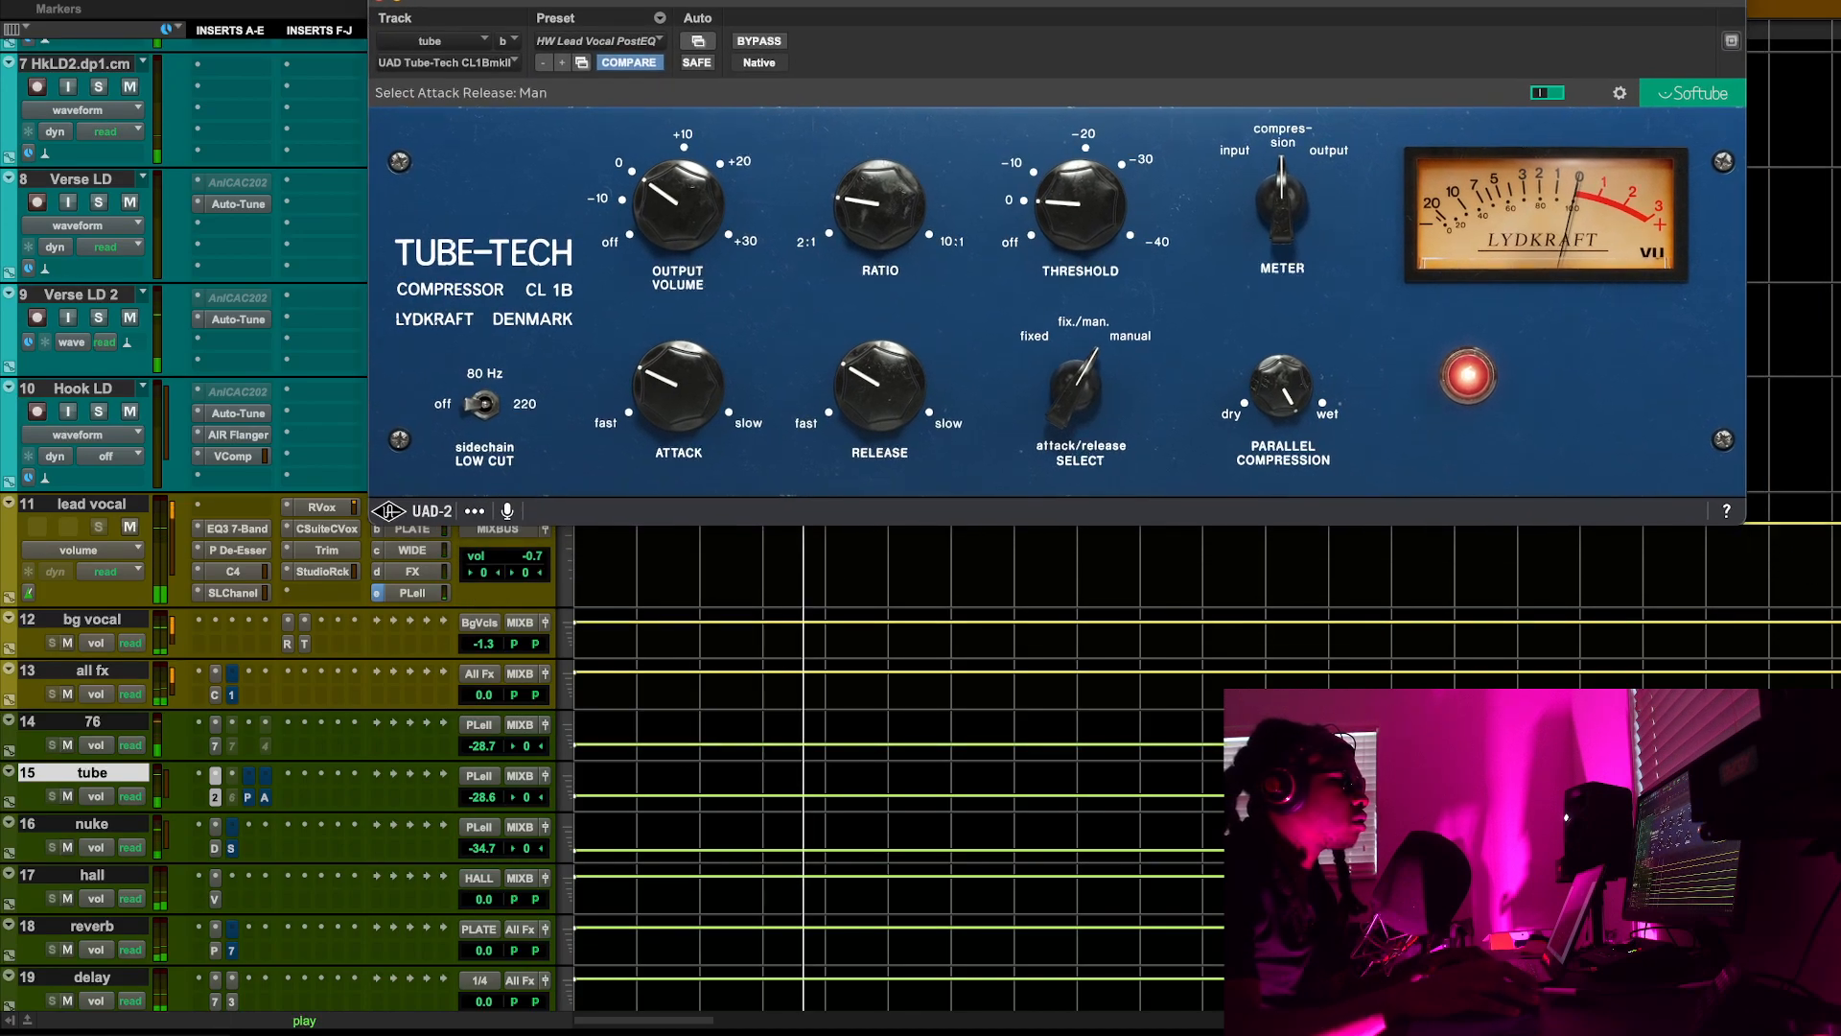
{"action": "left_click", "coordinate": [266, 797]}
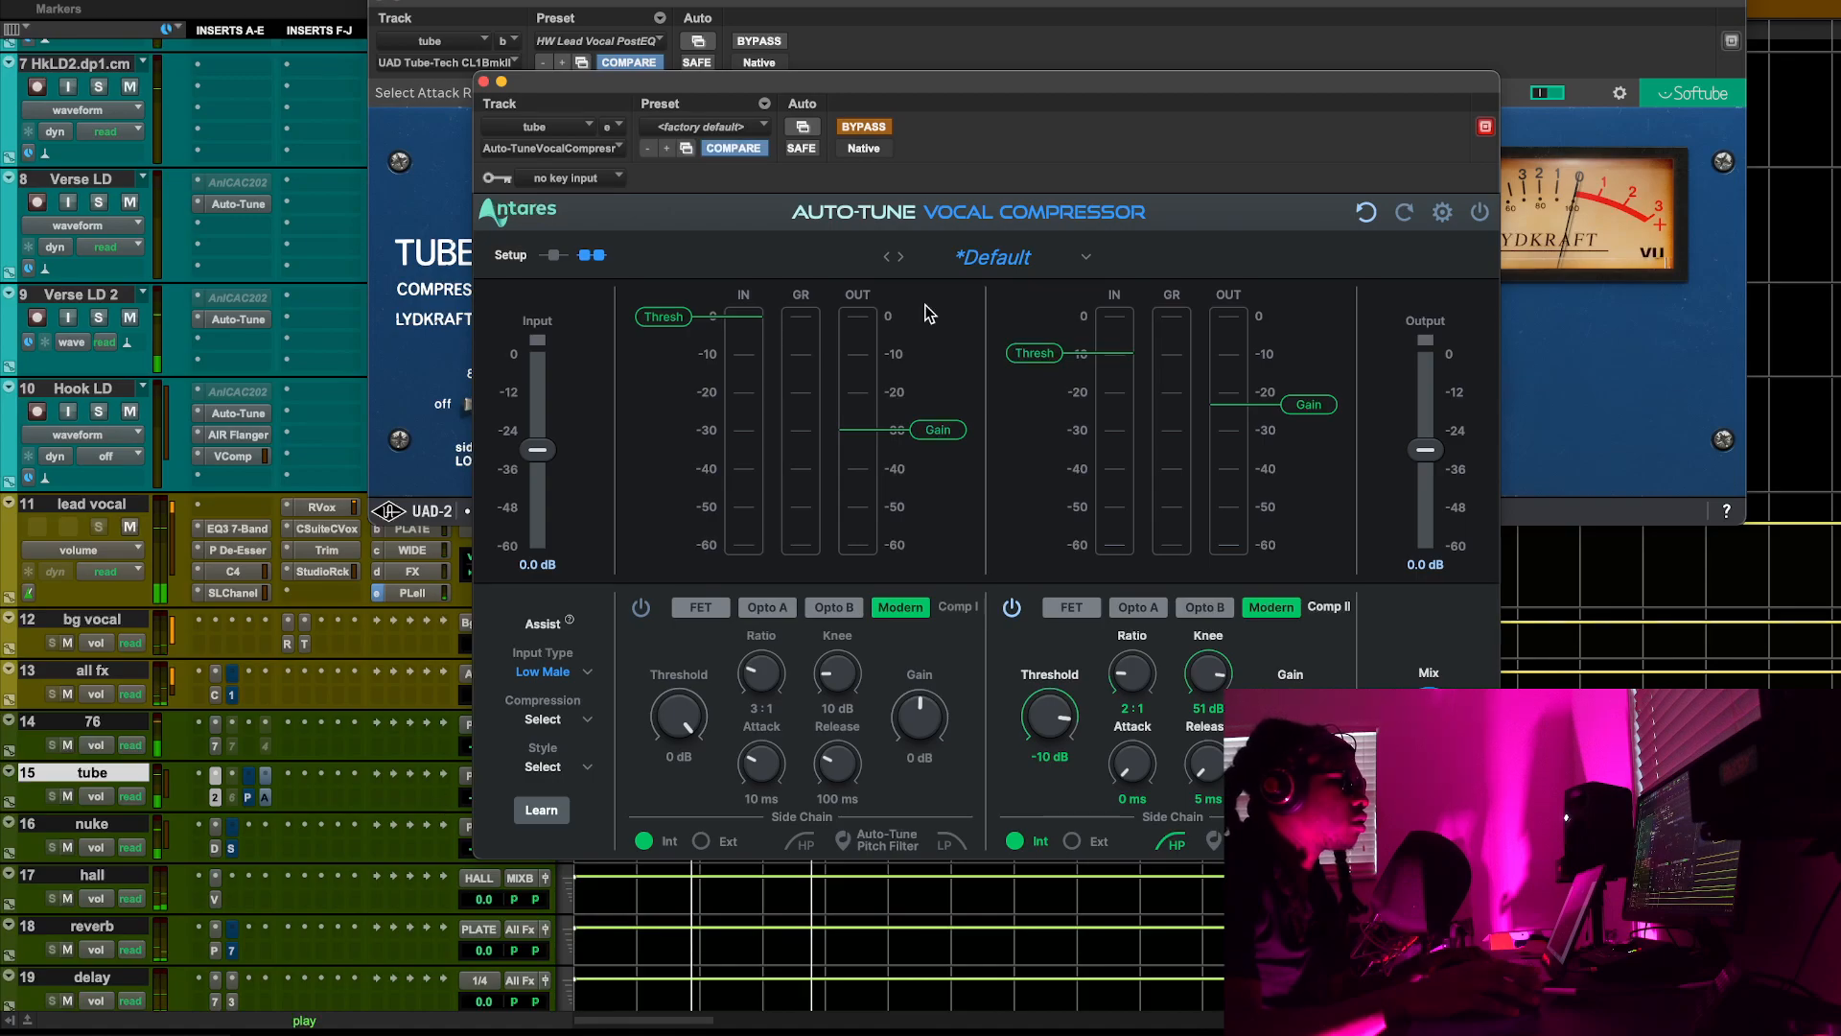
{"action": "left_click_drag", "start_coordinate": [882, 88], "coordinate": [855, 164]}
{"action": "left_click", "coordinate": [759, 40]}
{"action": "left_click", "coordinate": [927, 580]}
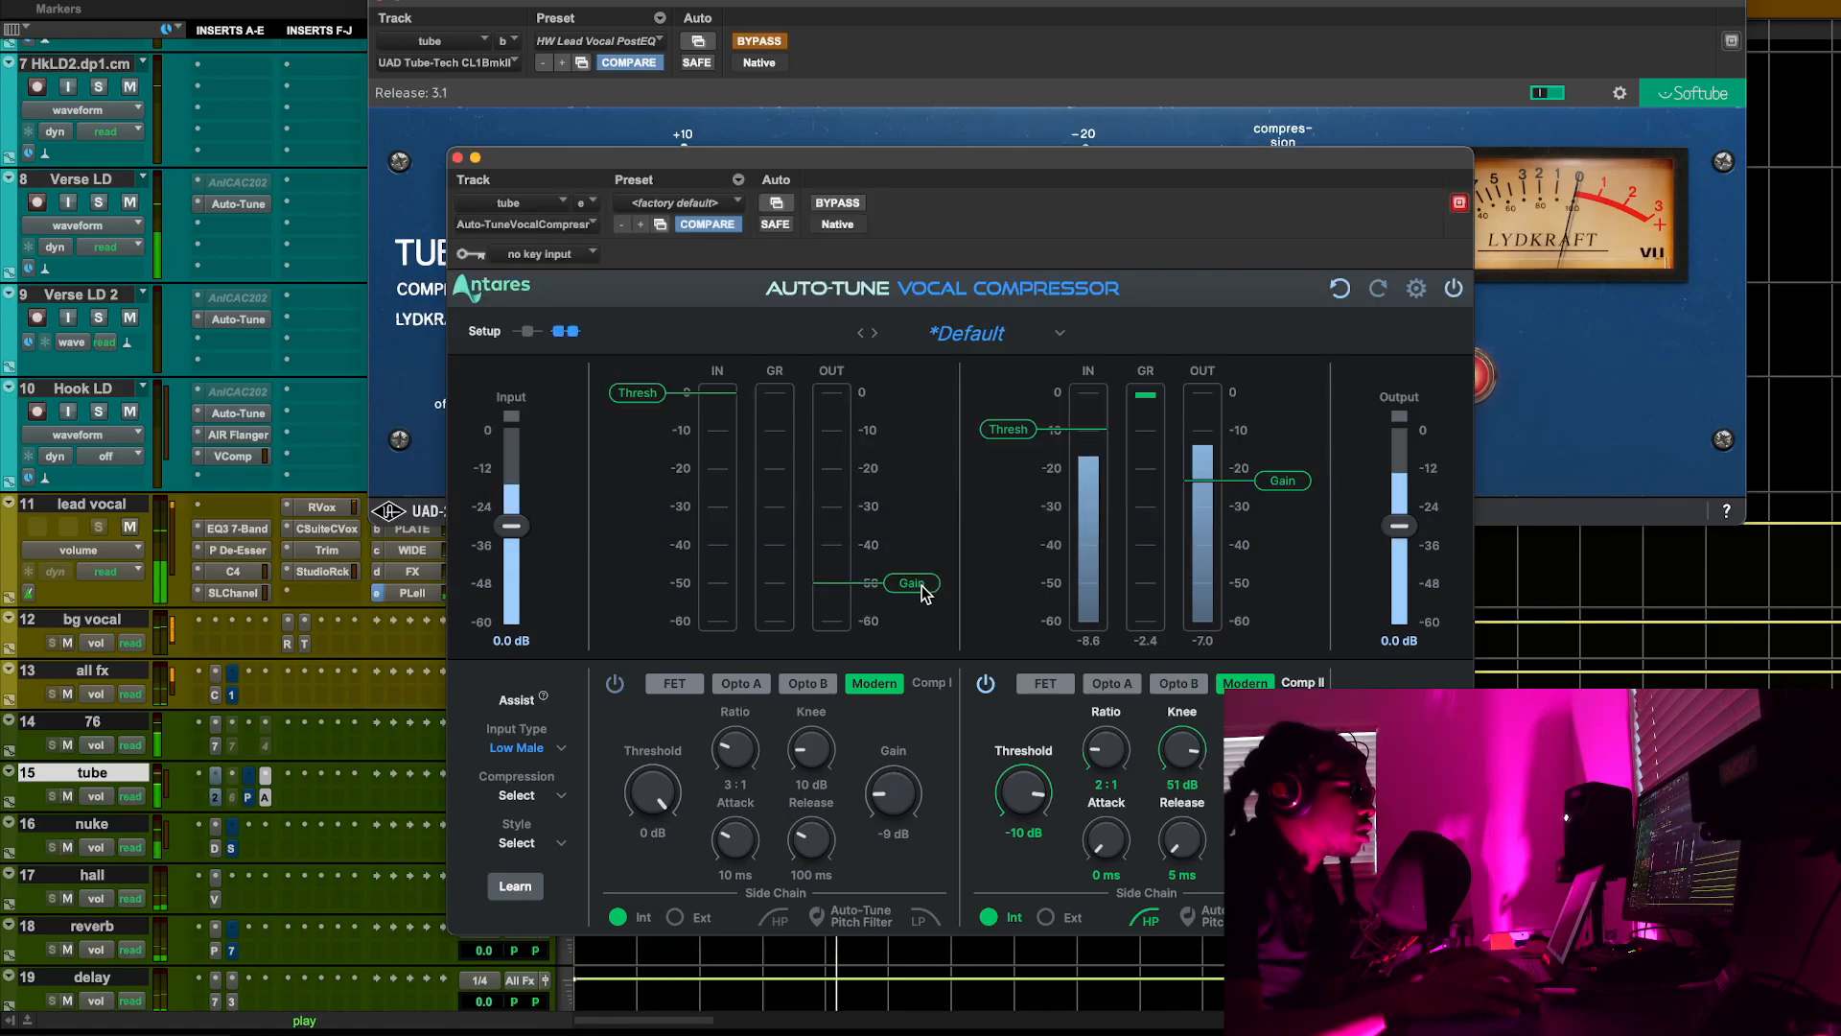
Switch the tube track back to the Tube-Tech CL 1B and set its threshold to -5.0 dB during playback
{"action": "left_click", "coordinate": [837, 203]}
{"action": "left_click", "coordinate": [758, 40]}
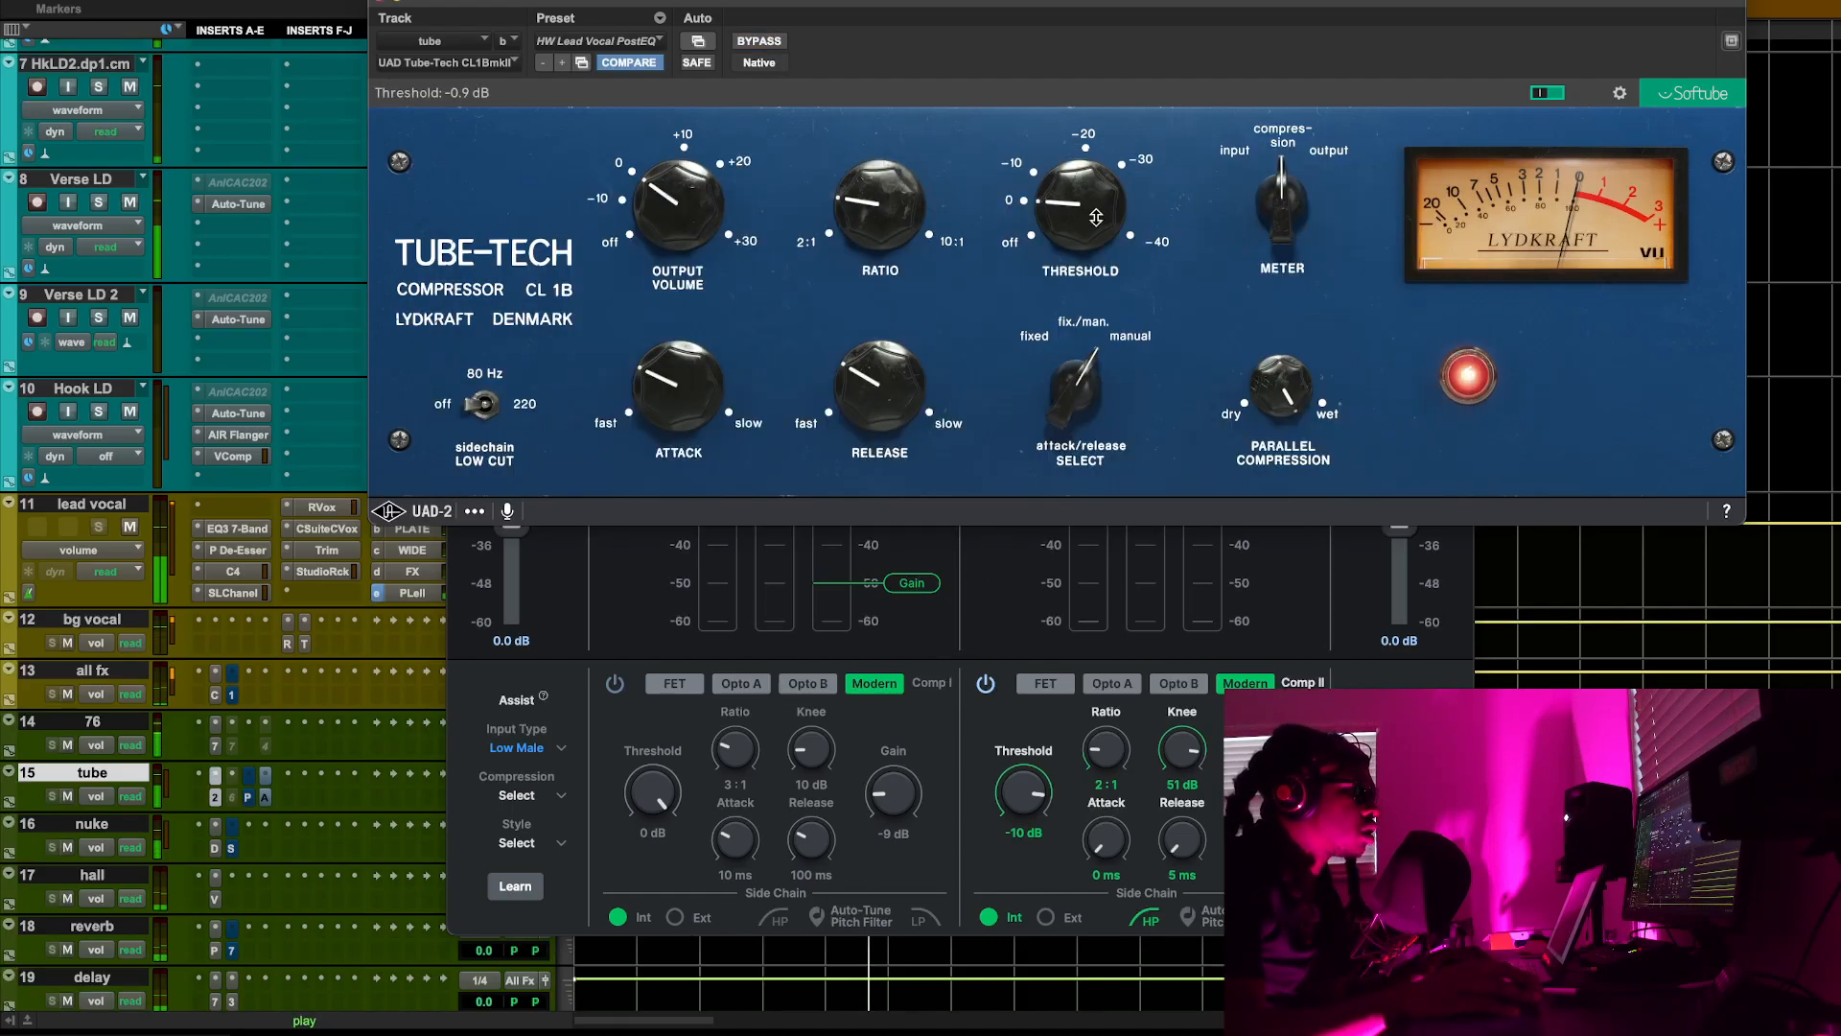
{"action": "scroll", "coordinate": [1098, 204], "scroll_direction": "up", "scroll_amount": 3}
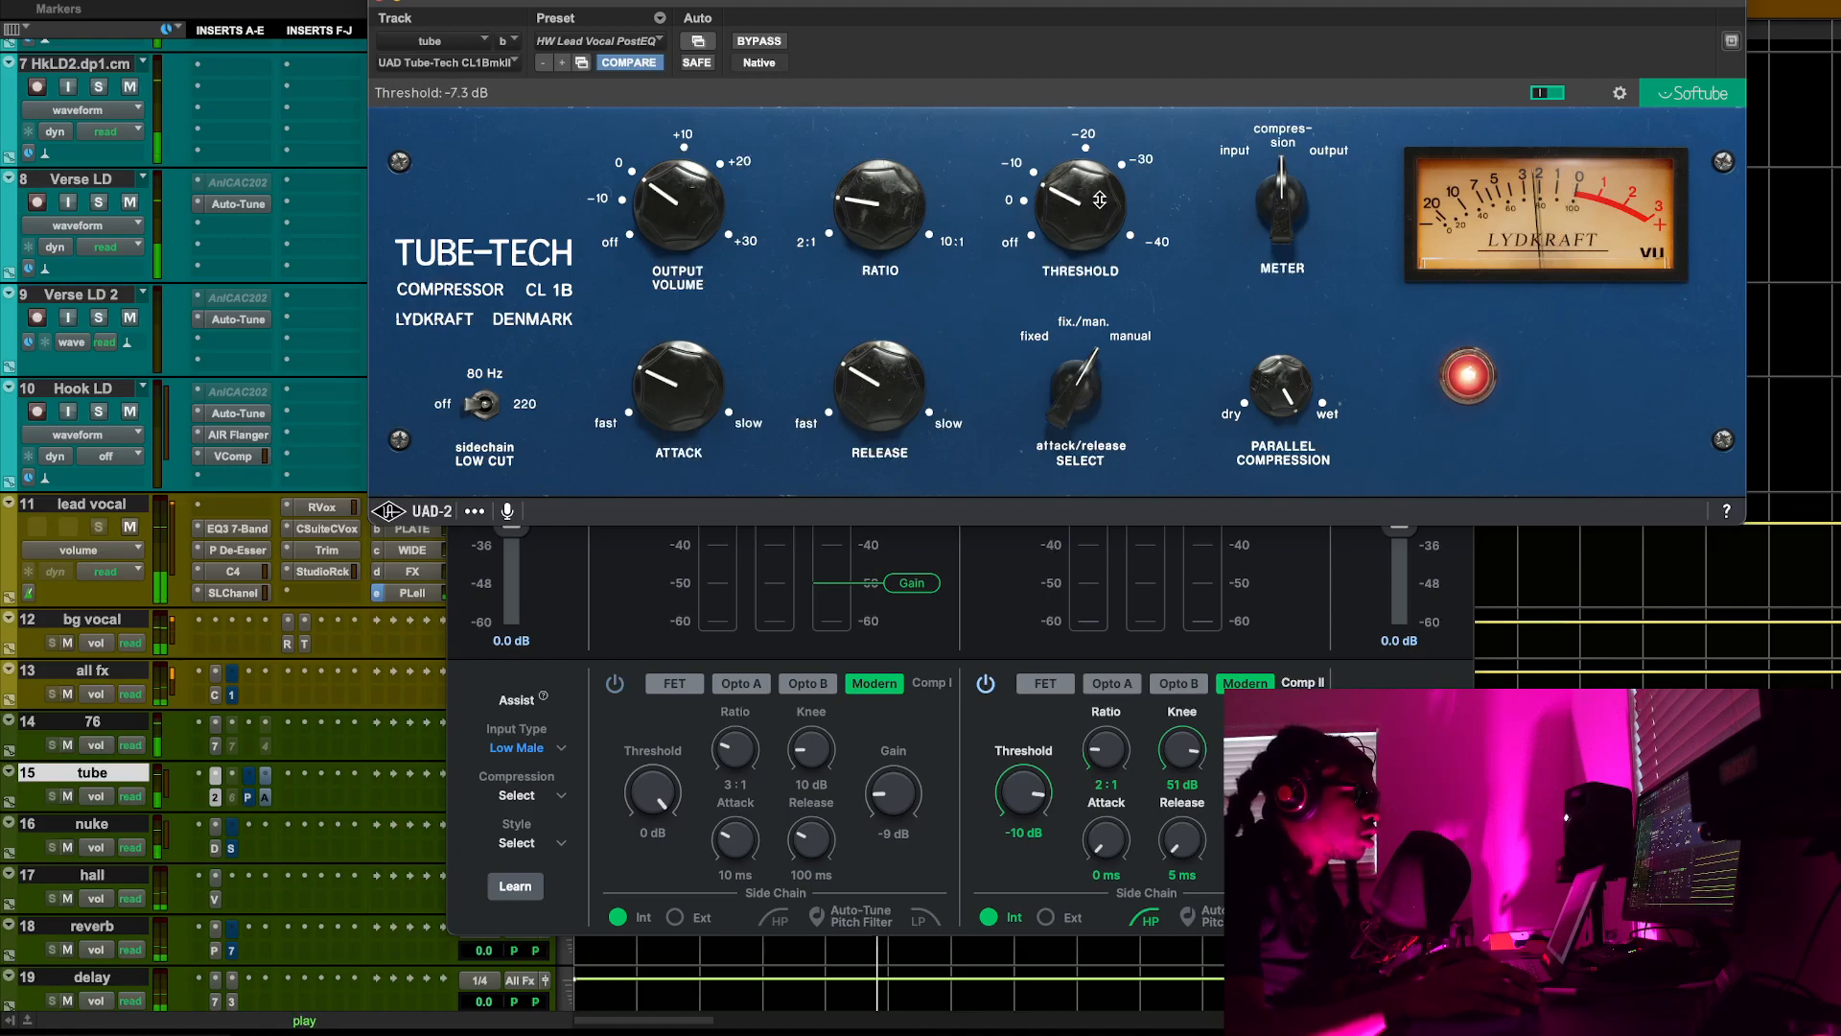
{"action": "scroll", "coordinate": [1100, 205], "scroll_direction": "down", "scroll_amount": 2}
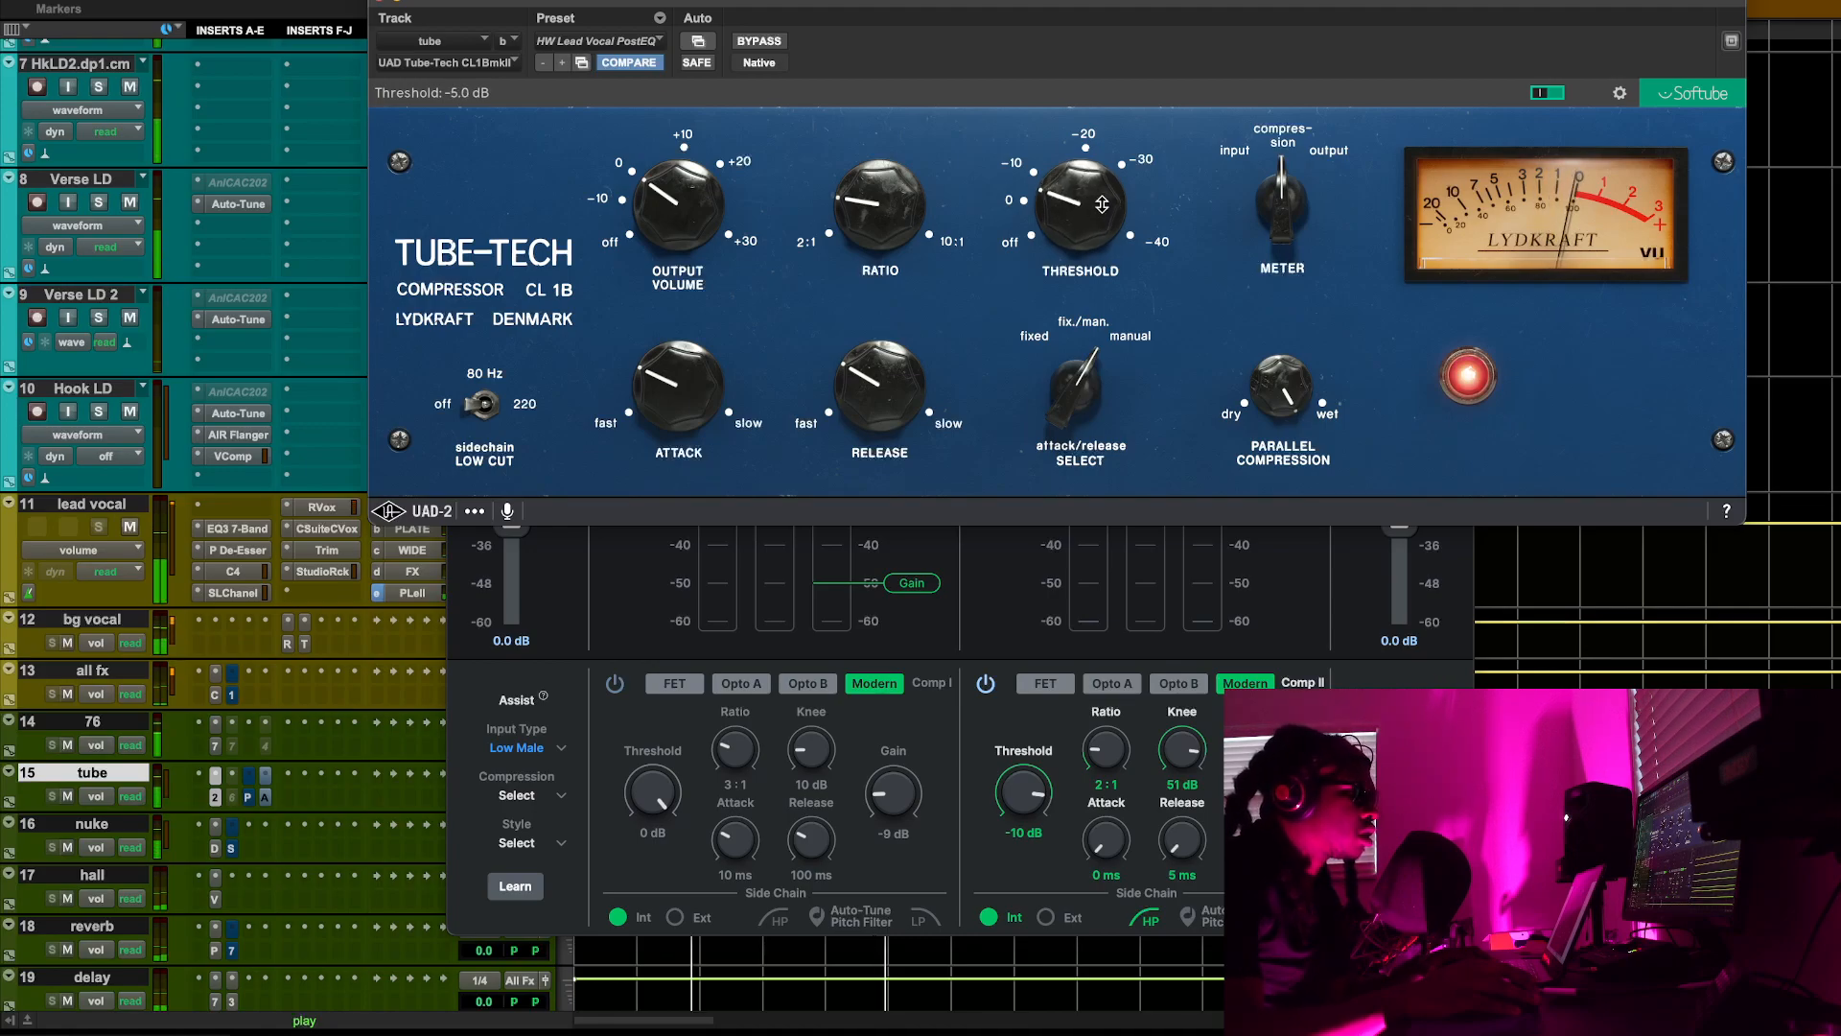
Switch the tube track to Auto-Tune Vocal Compressor and set its Comp II knee to 27 dB, threshold to -13 dB and gain to 6 dB
{"action": "left_click", "coordinate": [1052, 594]}
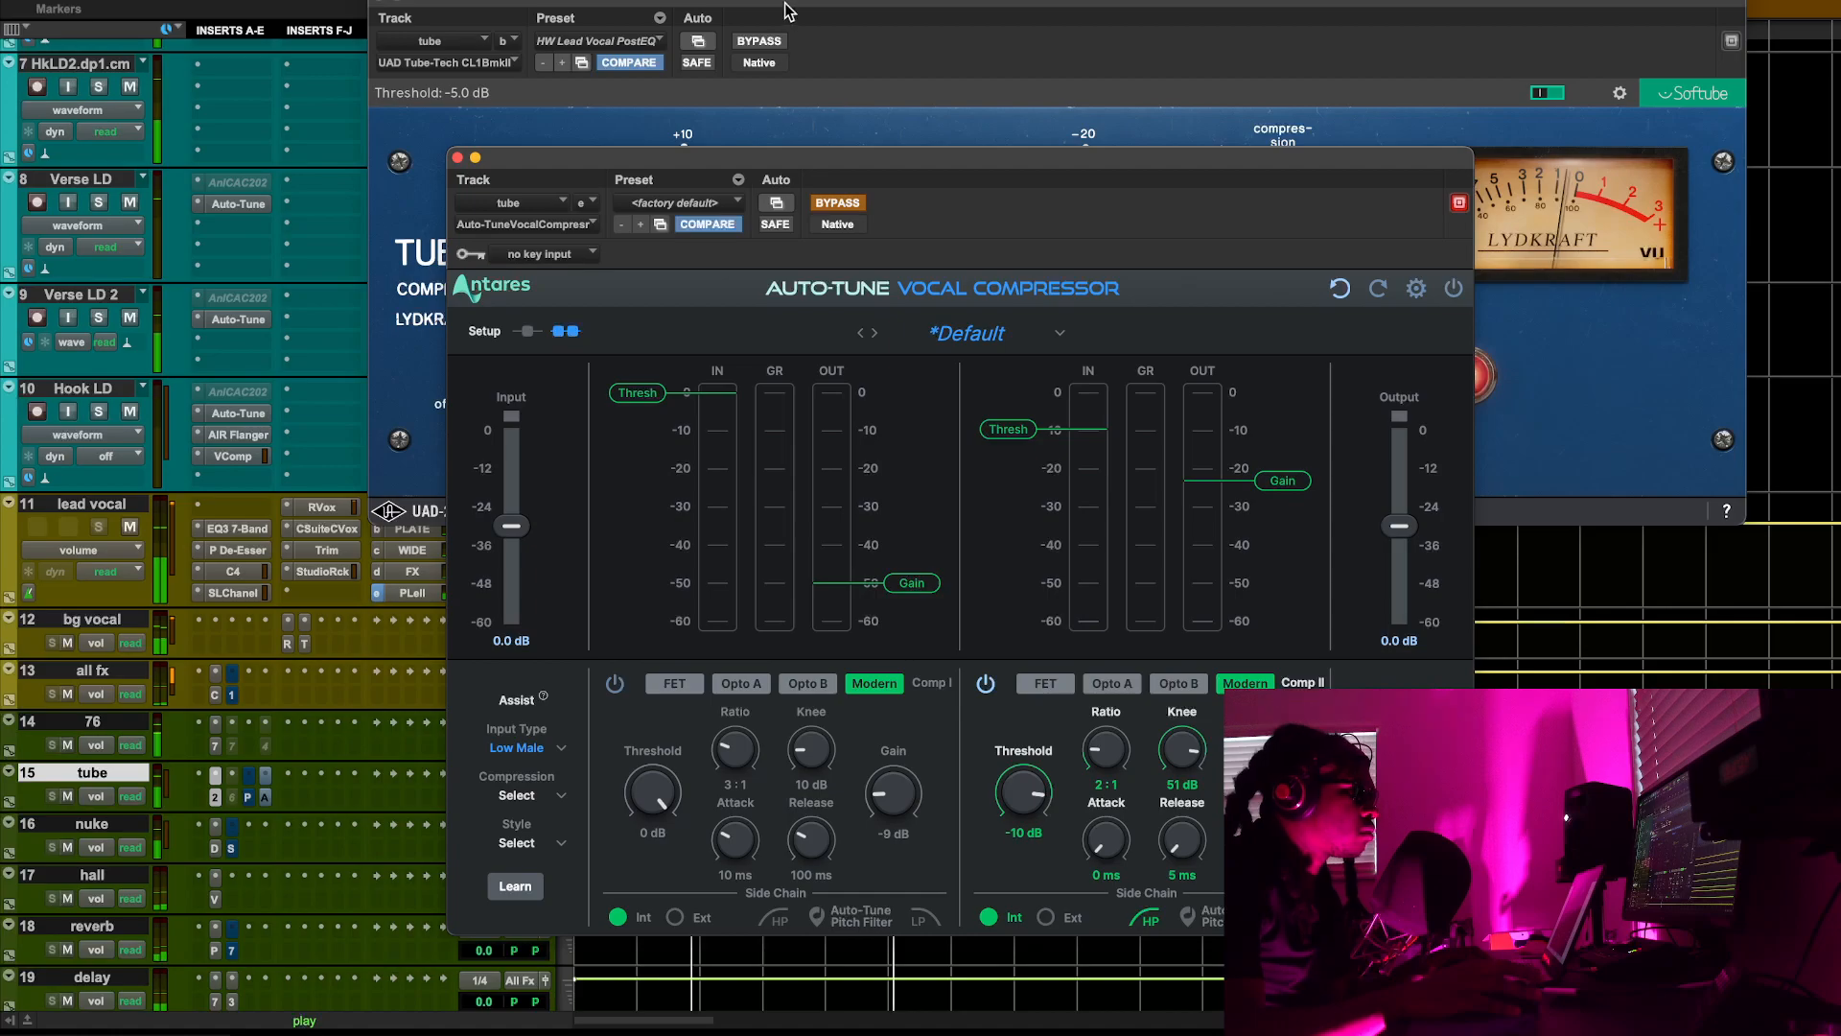
{"action": "left_click", "coordinate": [757, 44]}
{"action": "left_click", "coordinate": [944, 575]}
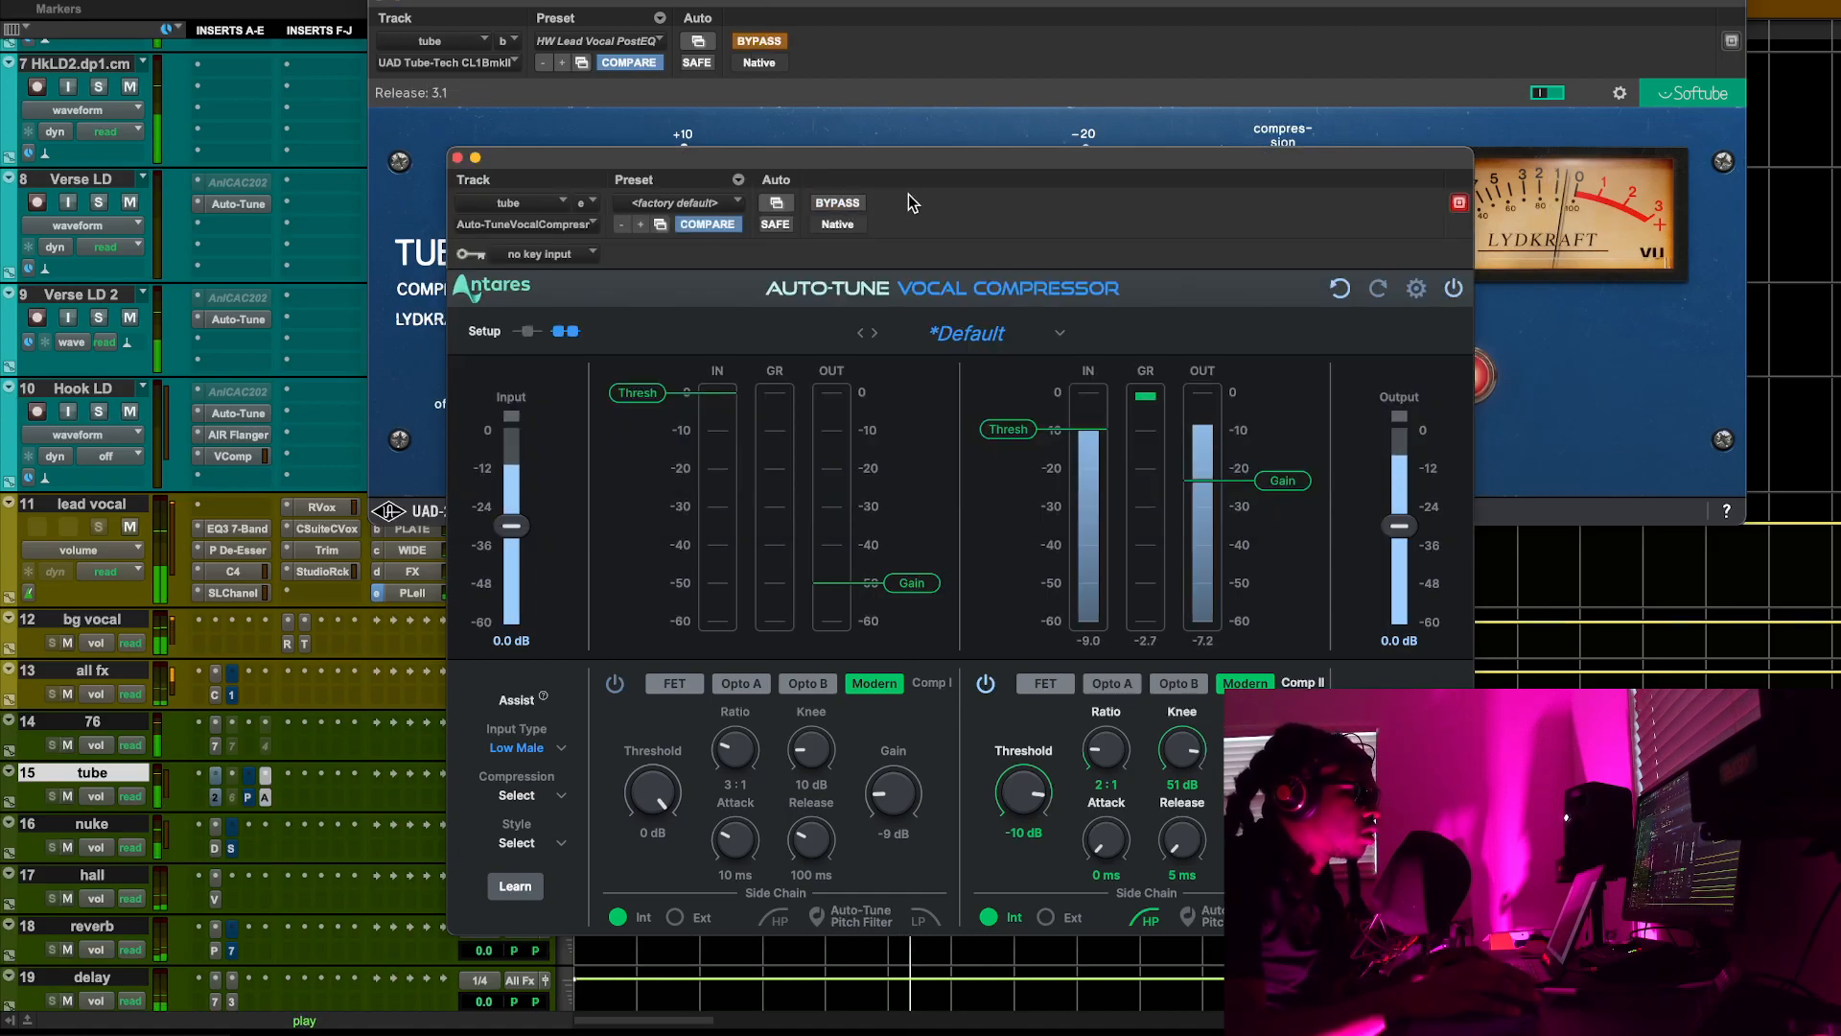
{"action": "left_click_drag", "start_coordinate": [1182, 750], "coordinate": [1180, 837]}
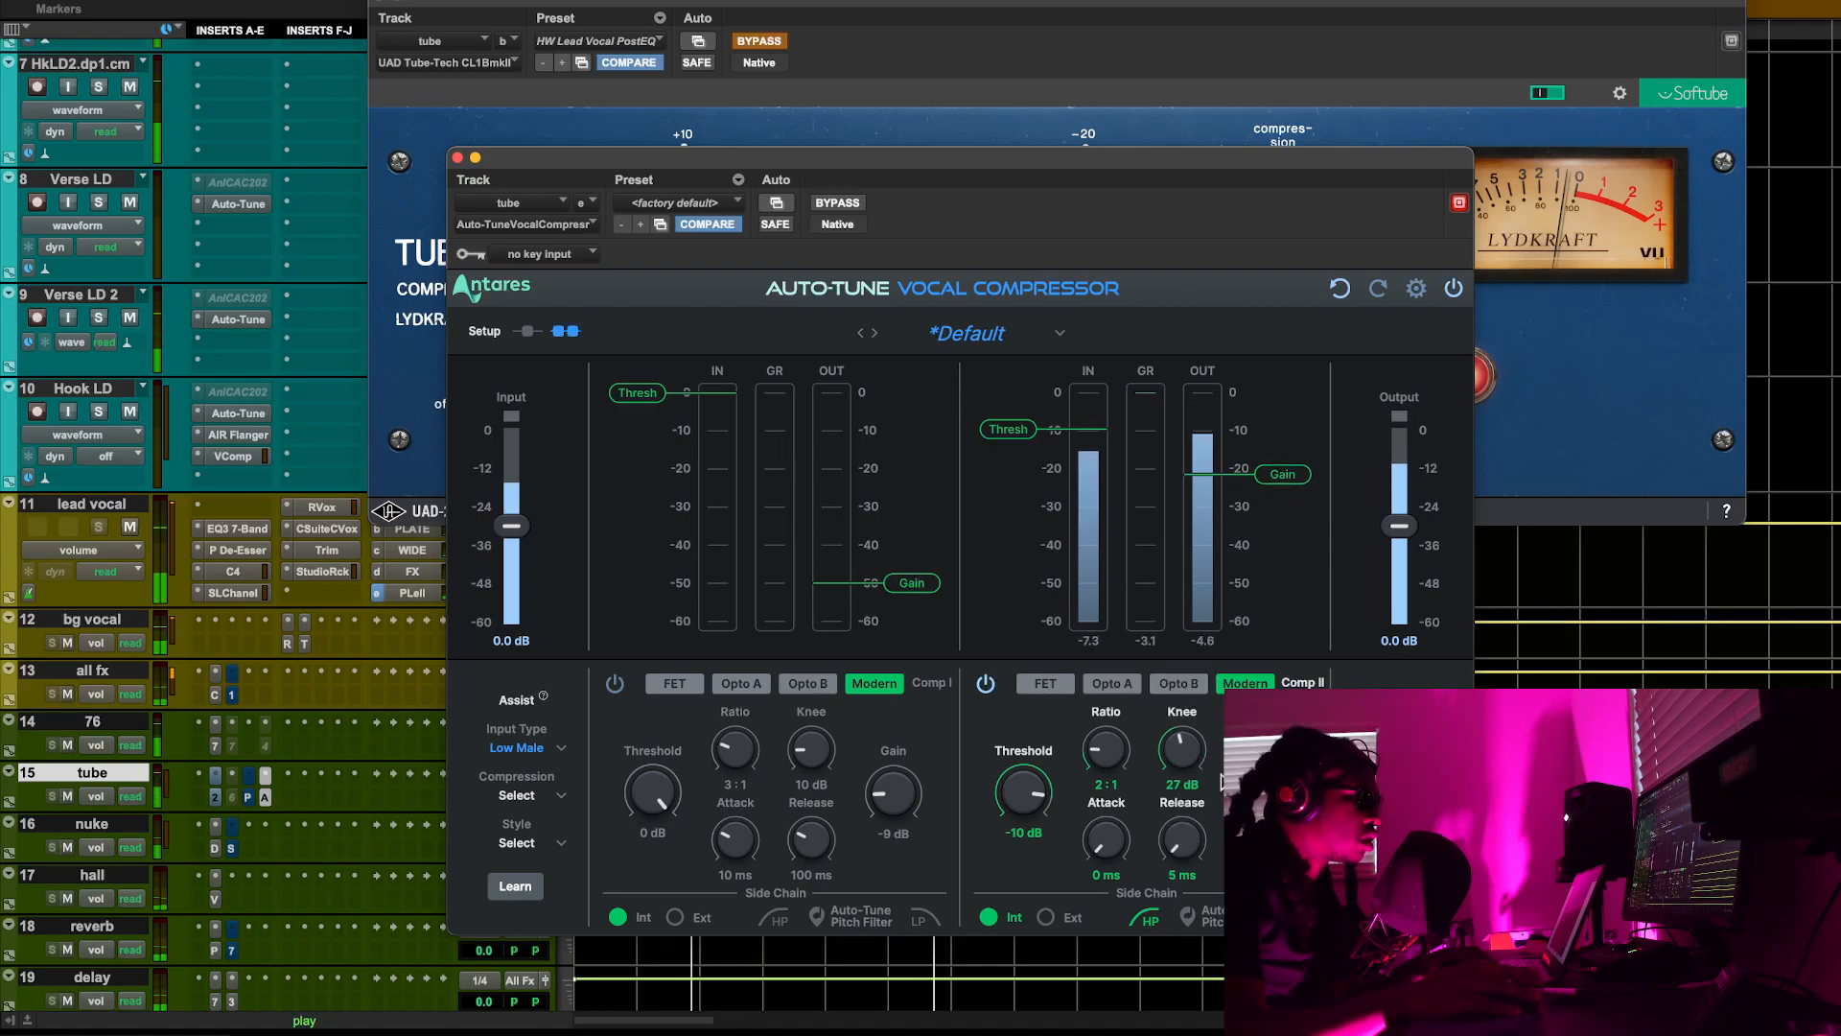
{"action": "left_click_drag", "start_coordinate": [1024, 430], "coordinate": [1026, 443]}
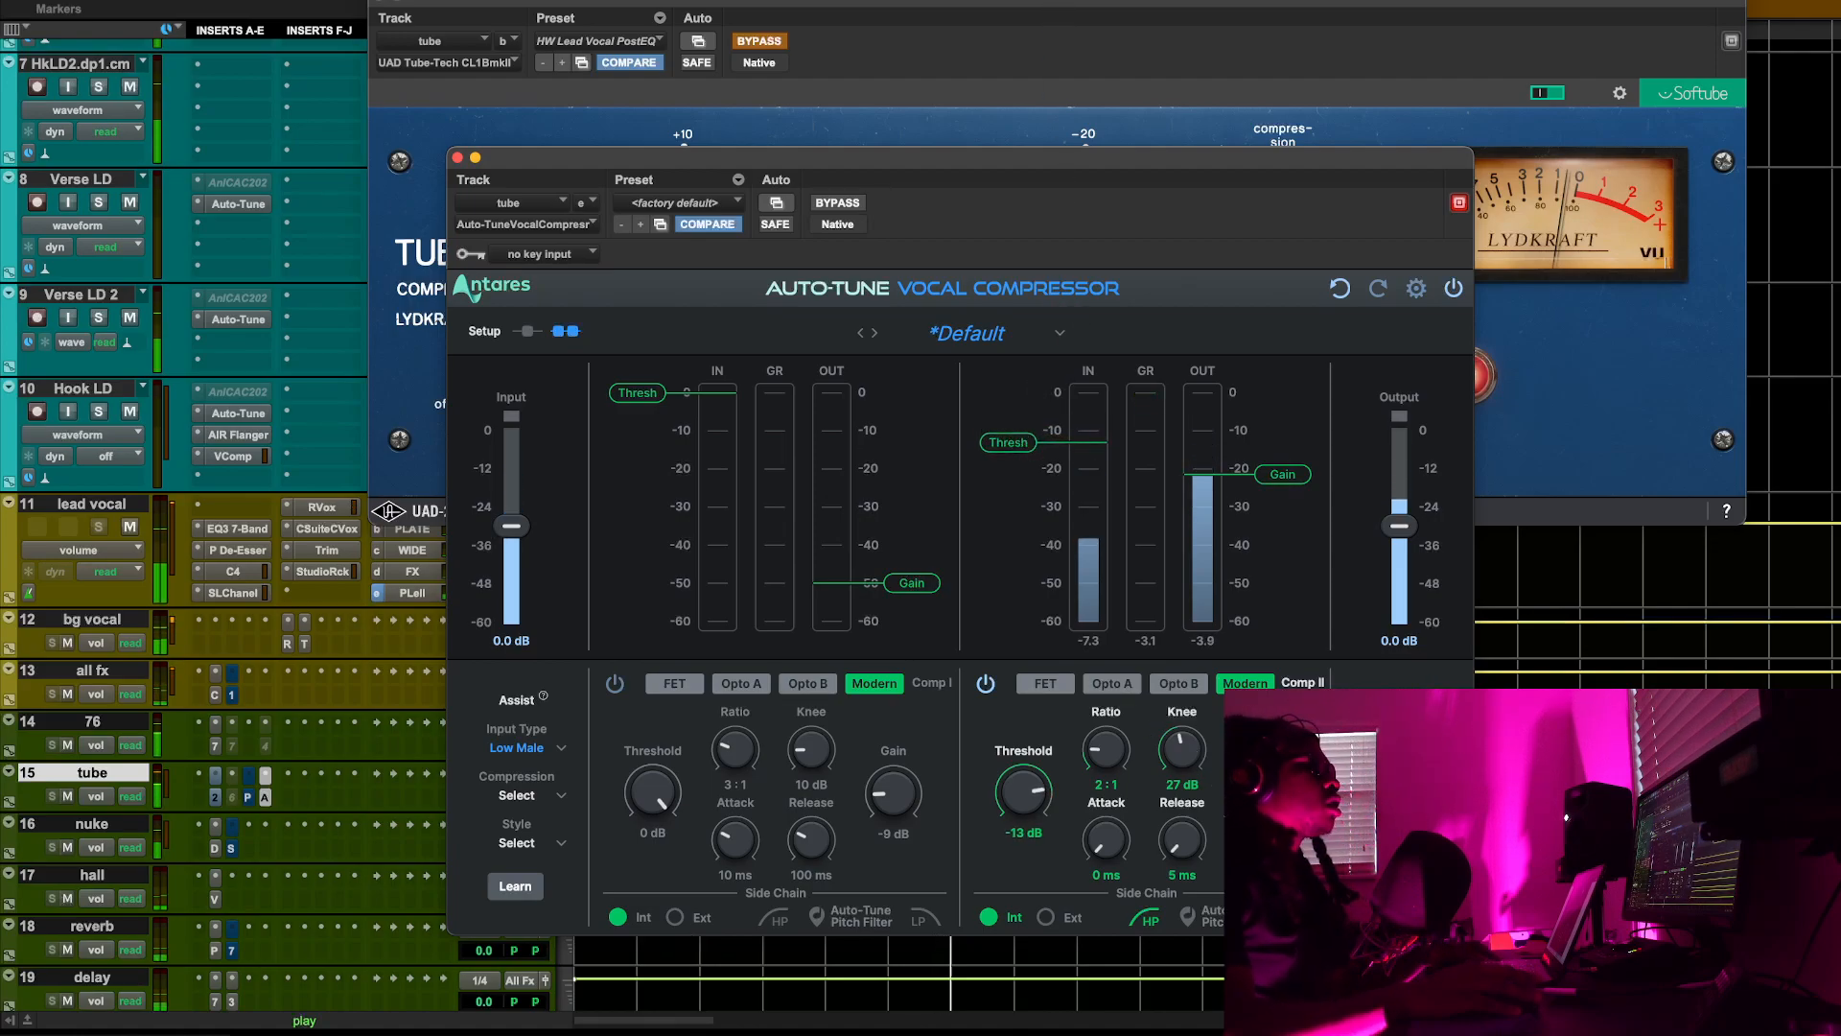
{"action": "key", "text": "space"}
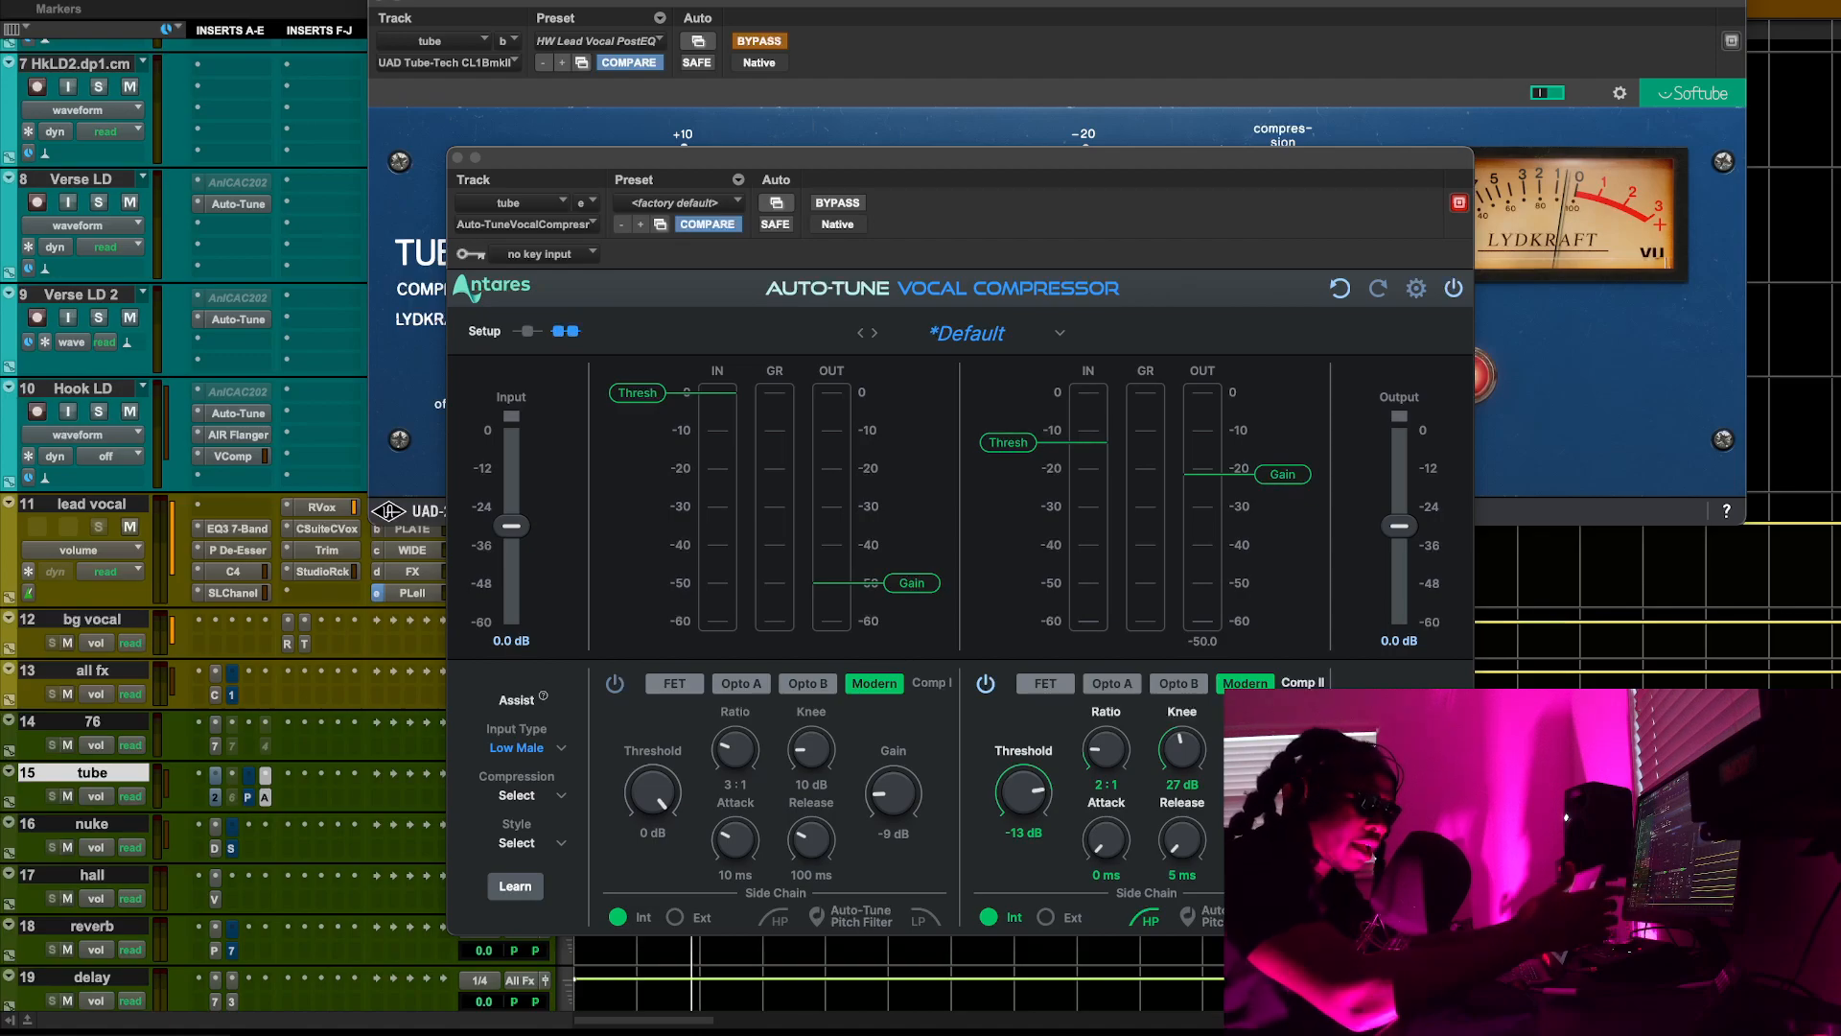
{"action": "key", "text": "space"}
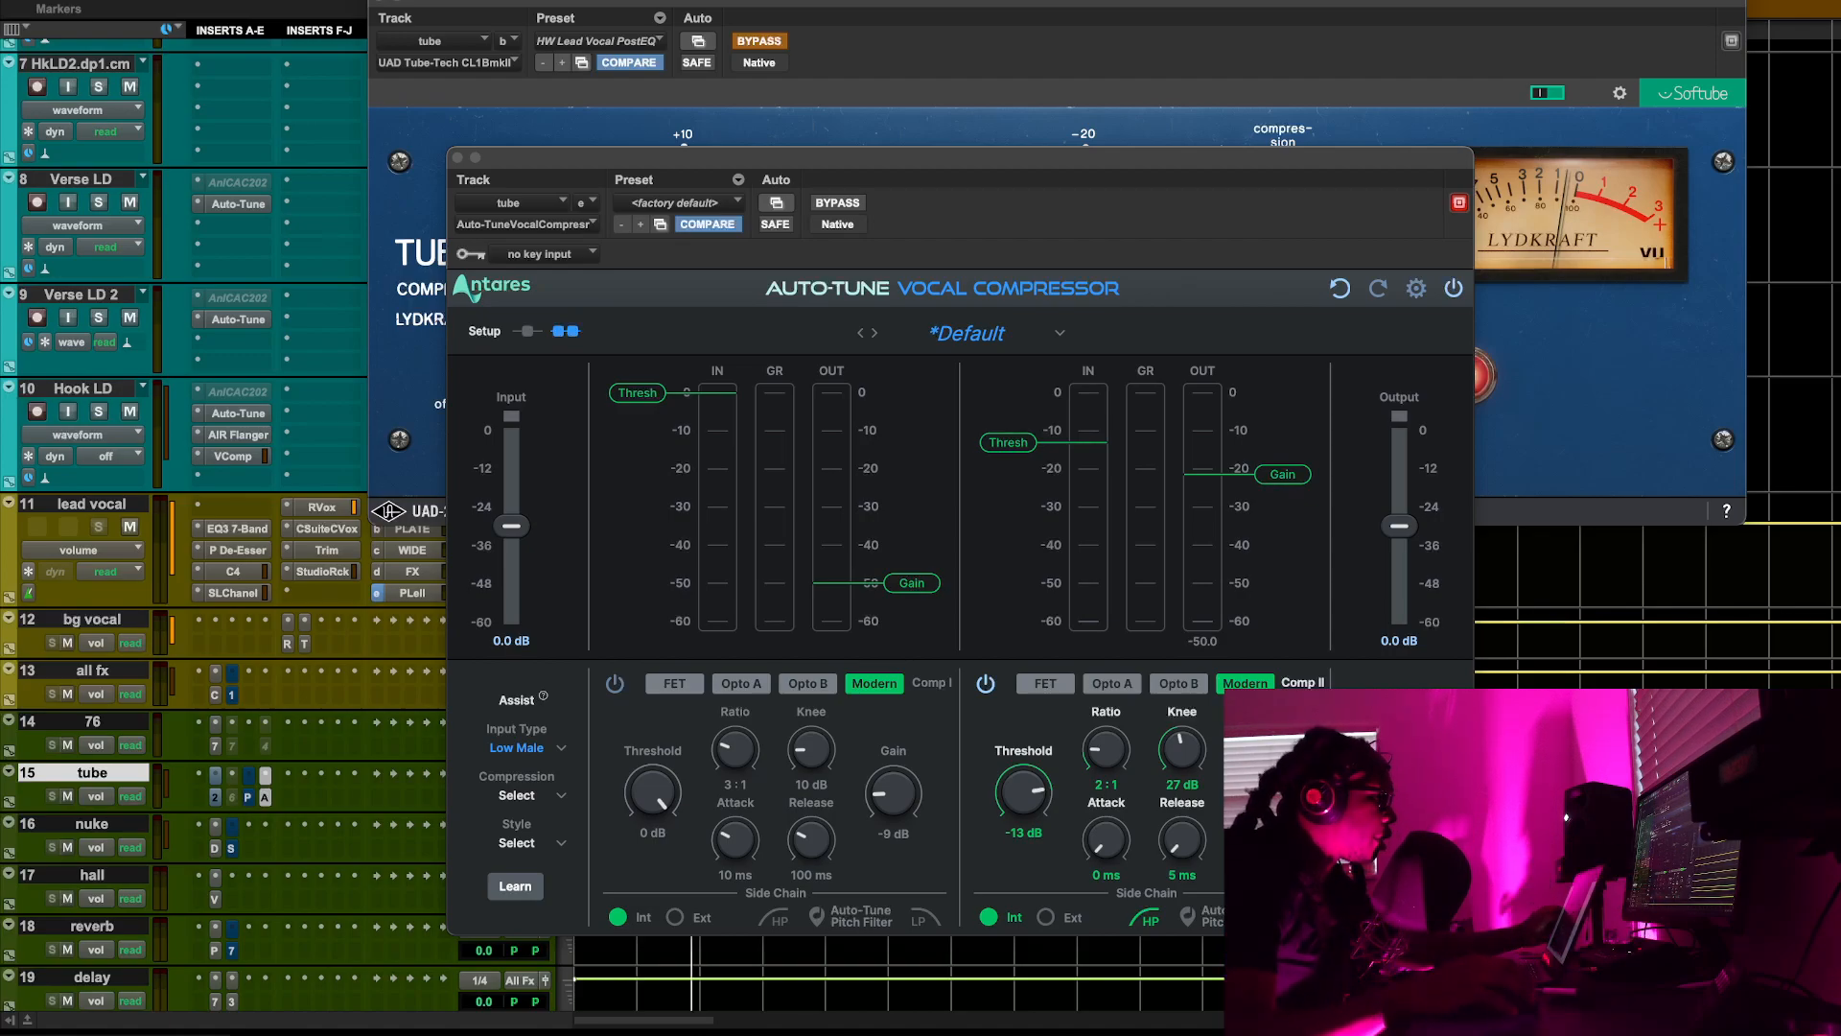
Close Auto-Tune Vocal Compressor and show RVox from the lead vocal track below the Tube-Tech CL 1B controls
{"action": "left_click_drag", "start_coordinate": [981, 157], "coordinate": [832, 60]}
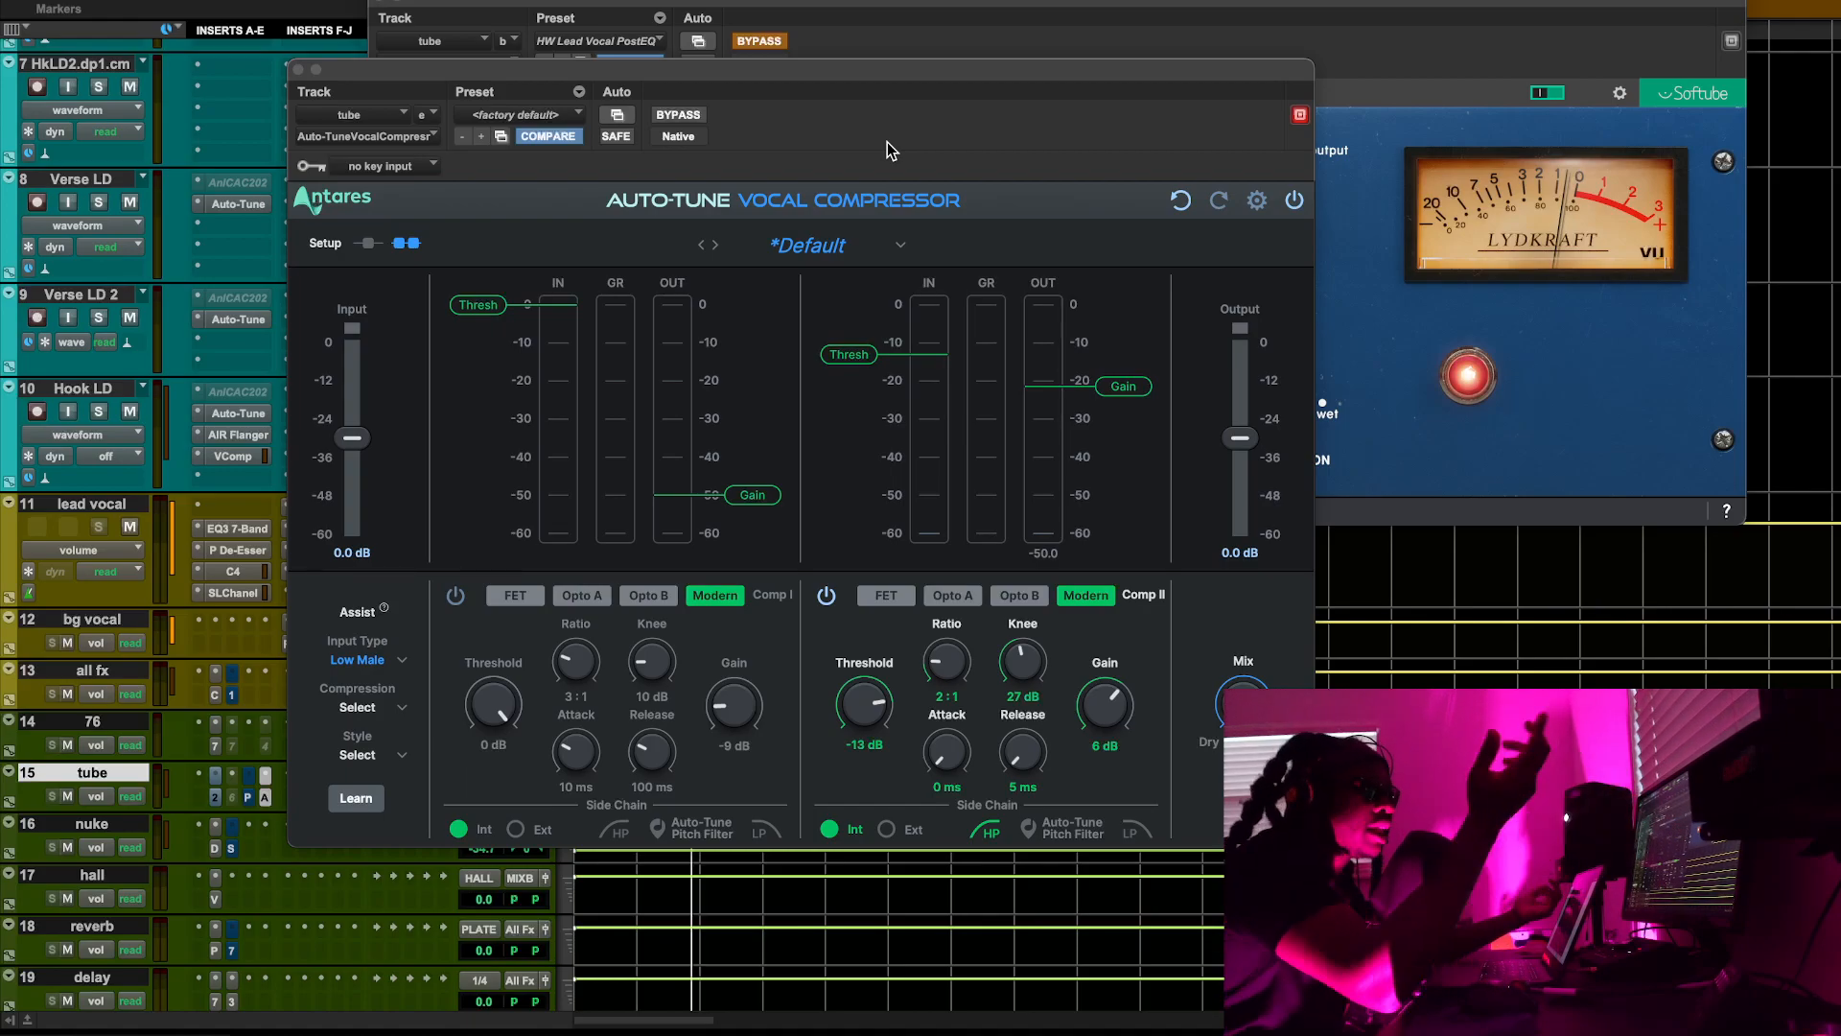
{"action": "left_click", "coordinate": [298, 70]}
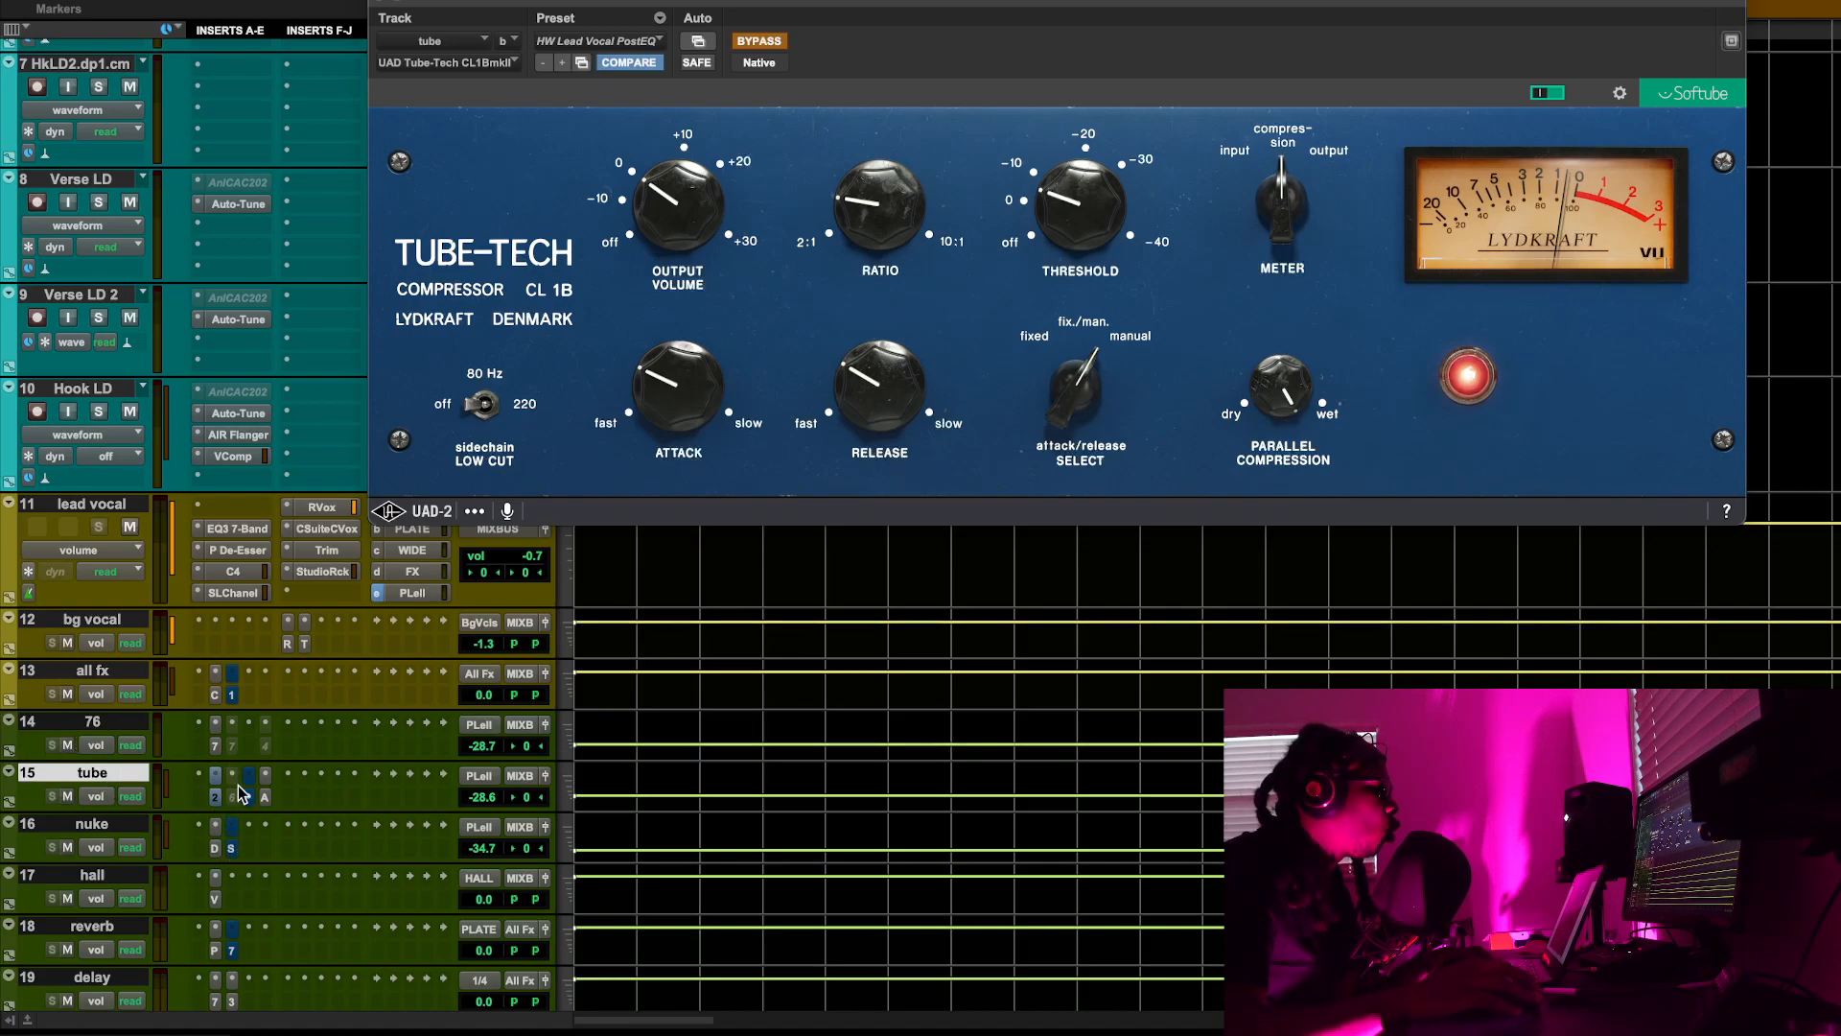
{"action": "left_click", "coordinate": [338, 511]}
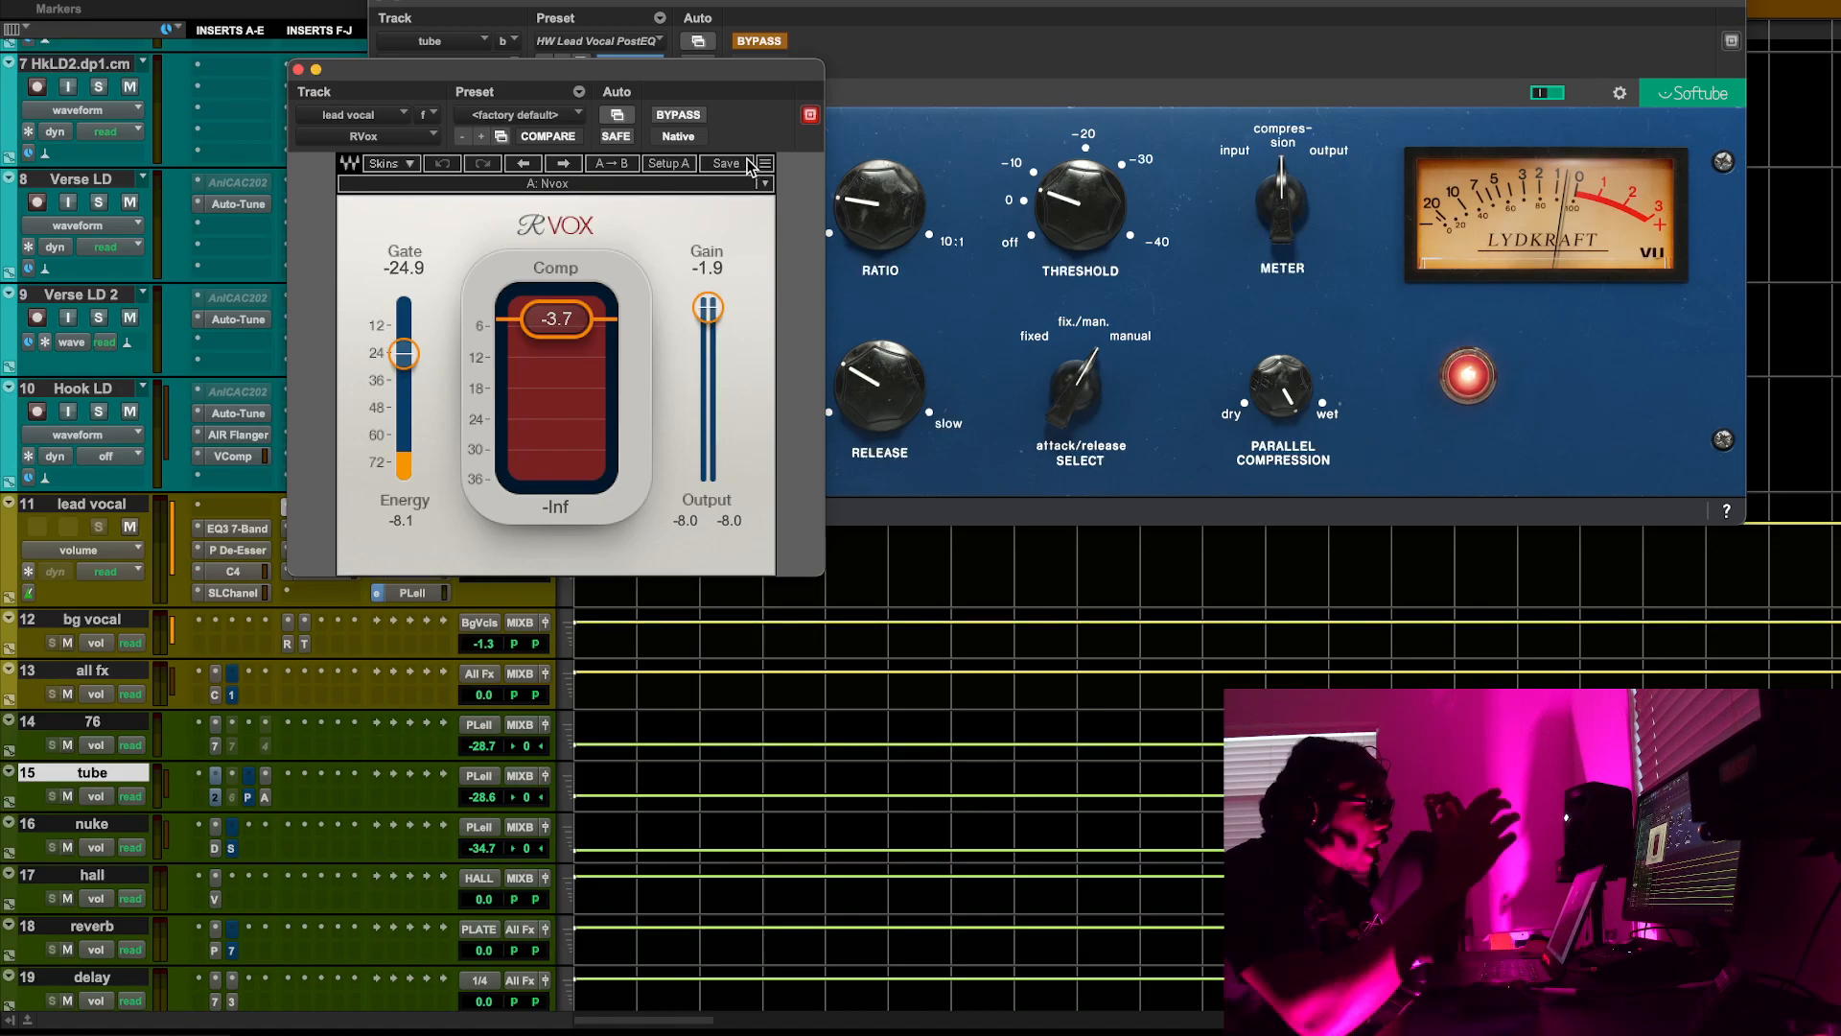
{"action": "left_click_drag", "start_coordinate": [668, 79], "coordinate": [836, 318]}
{"action": "left_click_drag", "start_coordinate": [836, 310], "coordinate": [868, 310]}
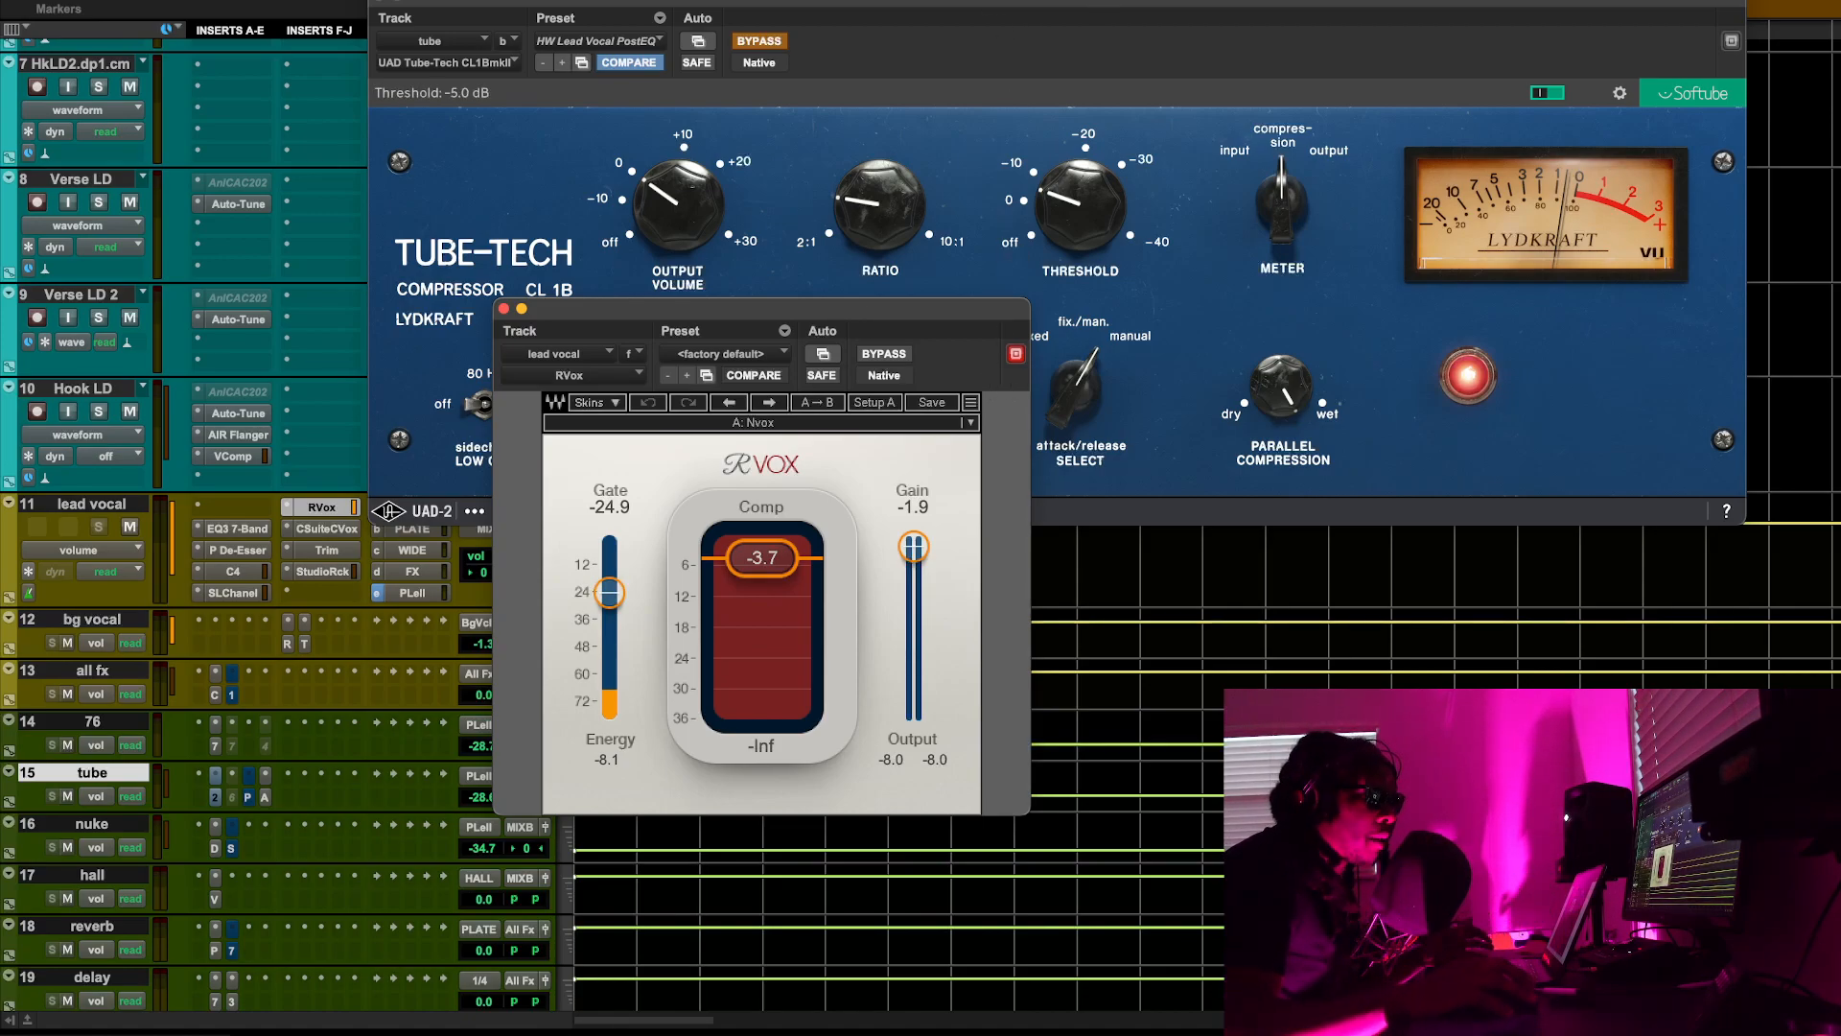
Compare RVox bypassed and active on the lead vocal during playback, leaving it bypassed
{"action": "left_click", "coordinate": [879, 201]}
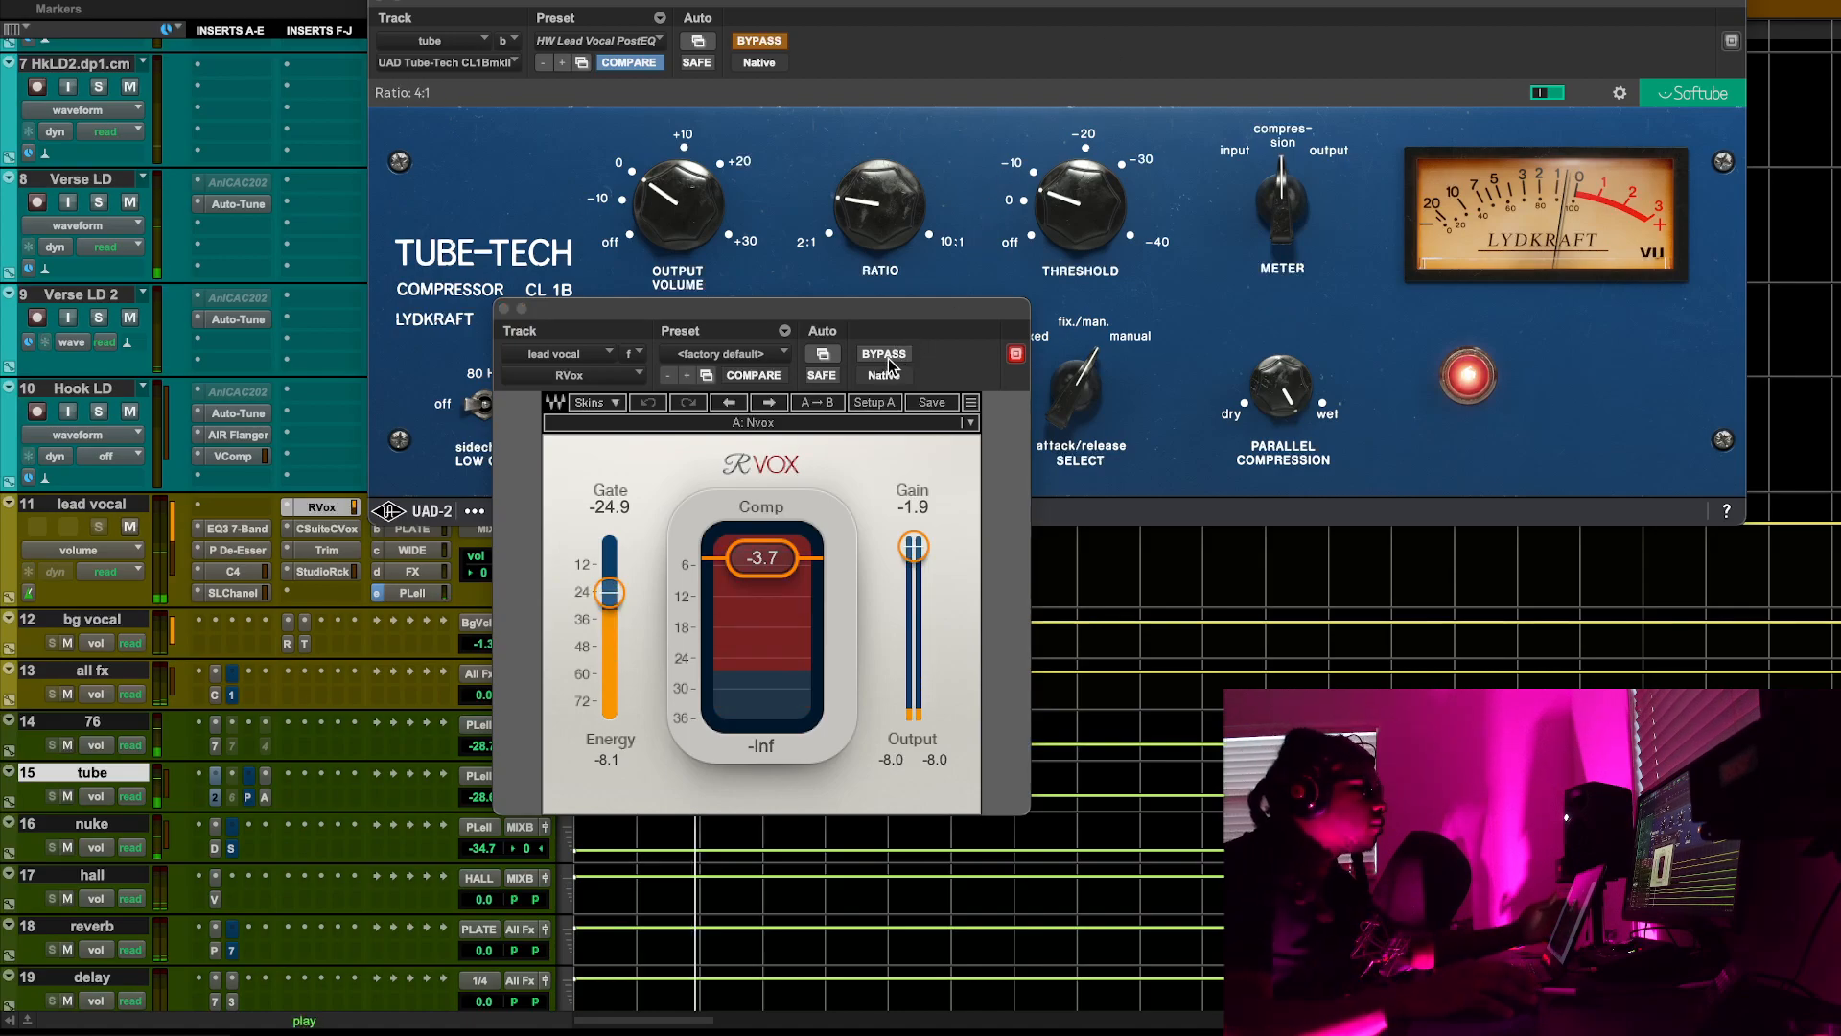
{"action": "left_click", "coordinate": [880, 353]}
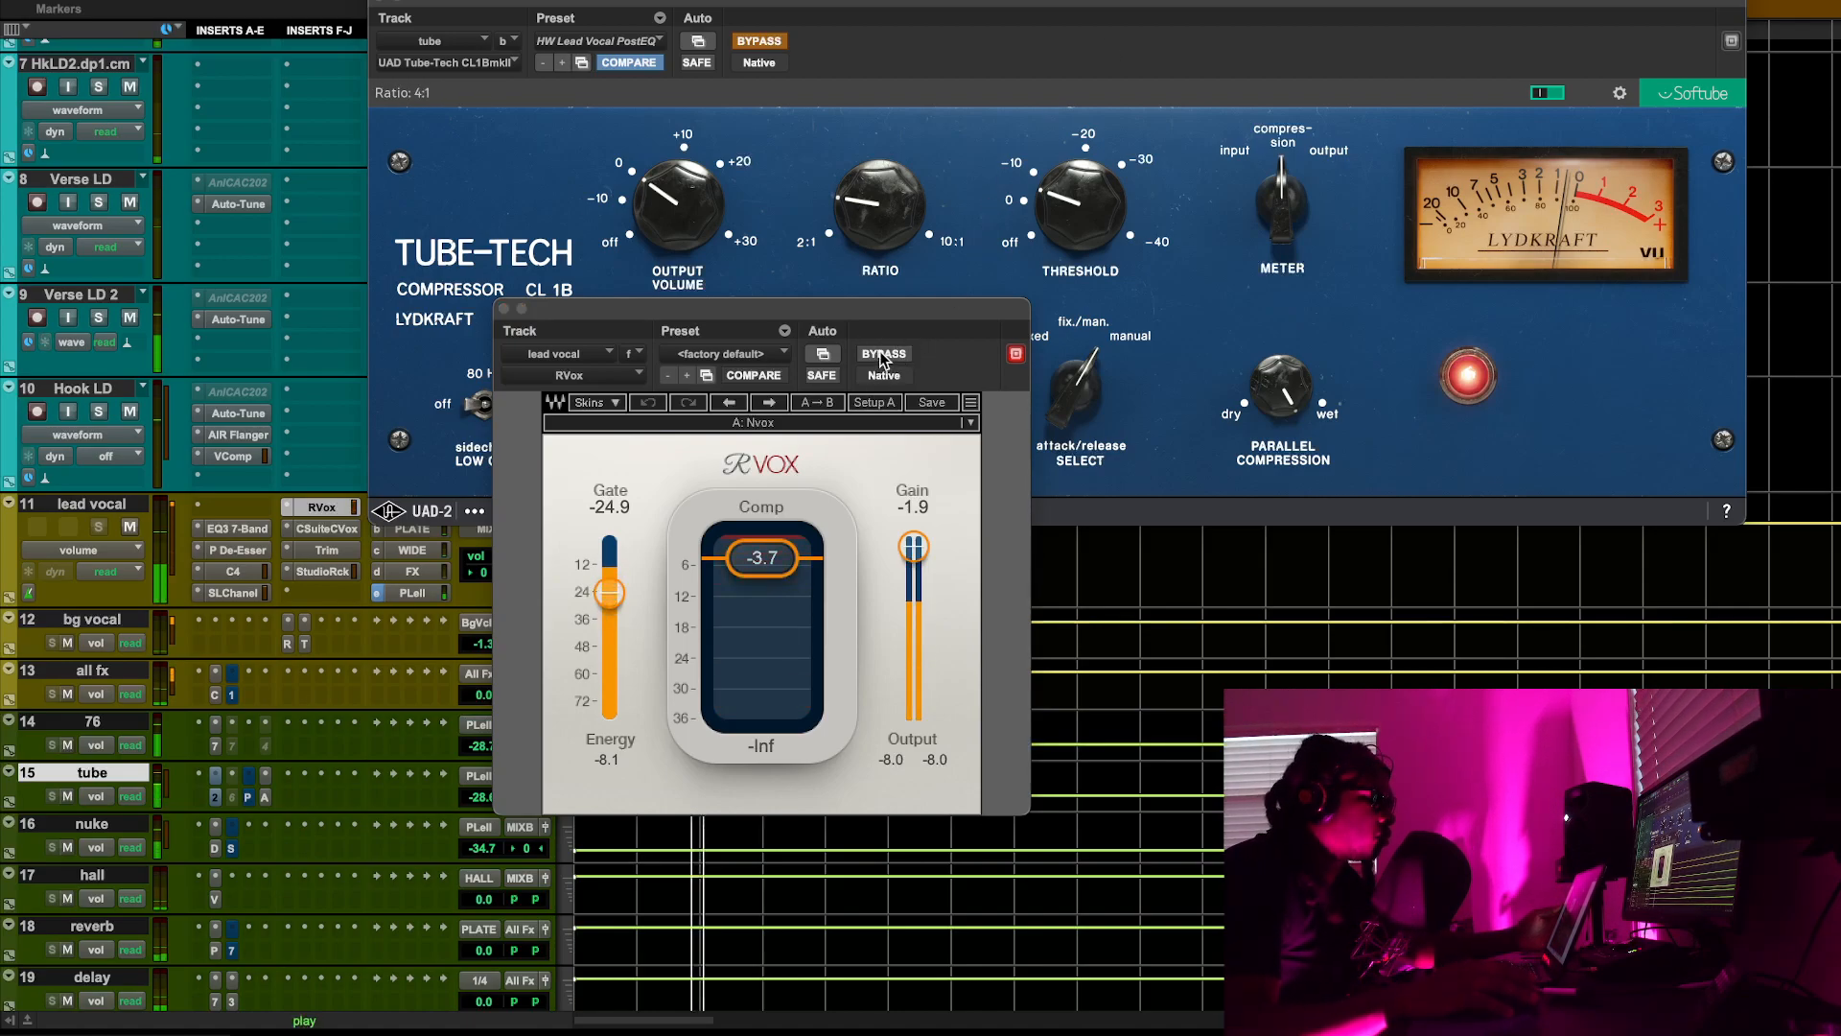
{"action": "left_click", "coordinate": [882, 355]}
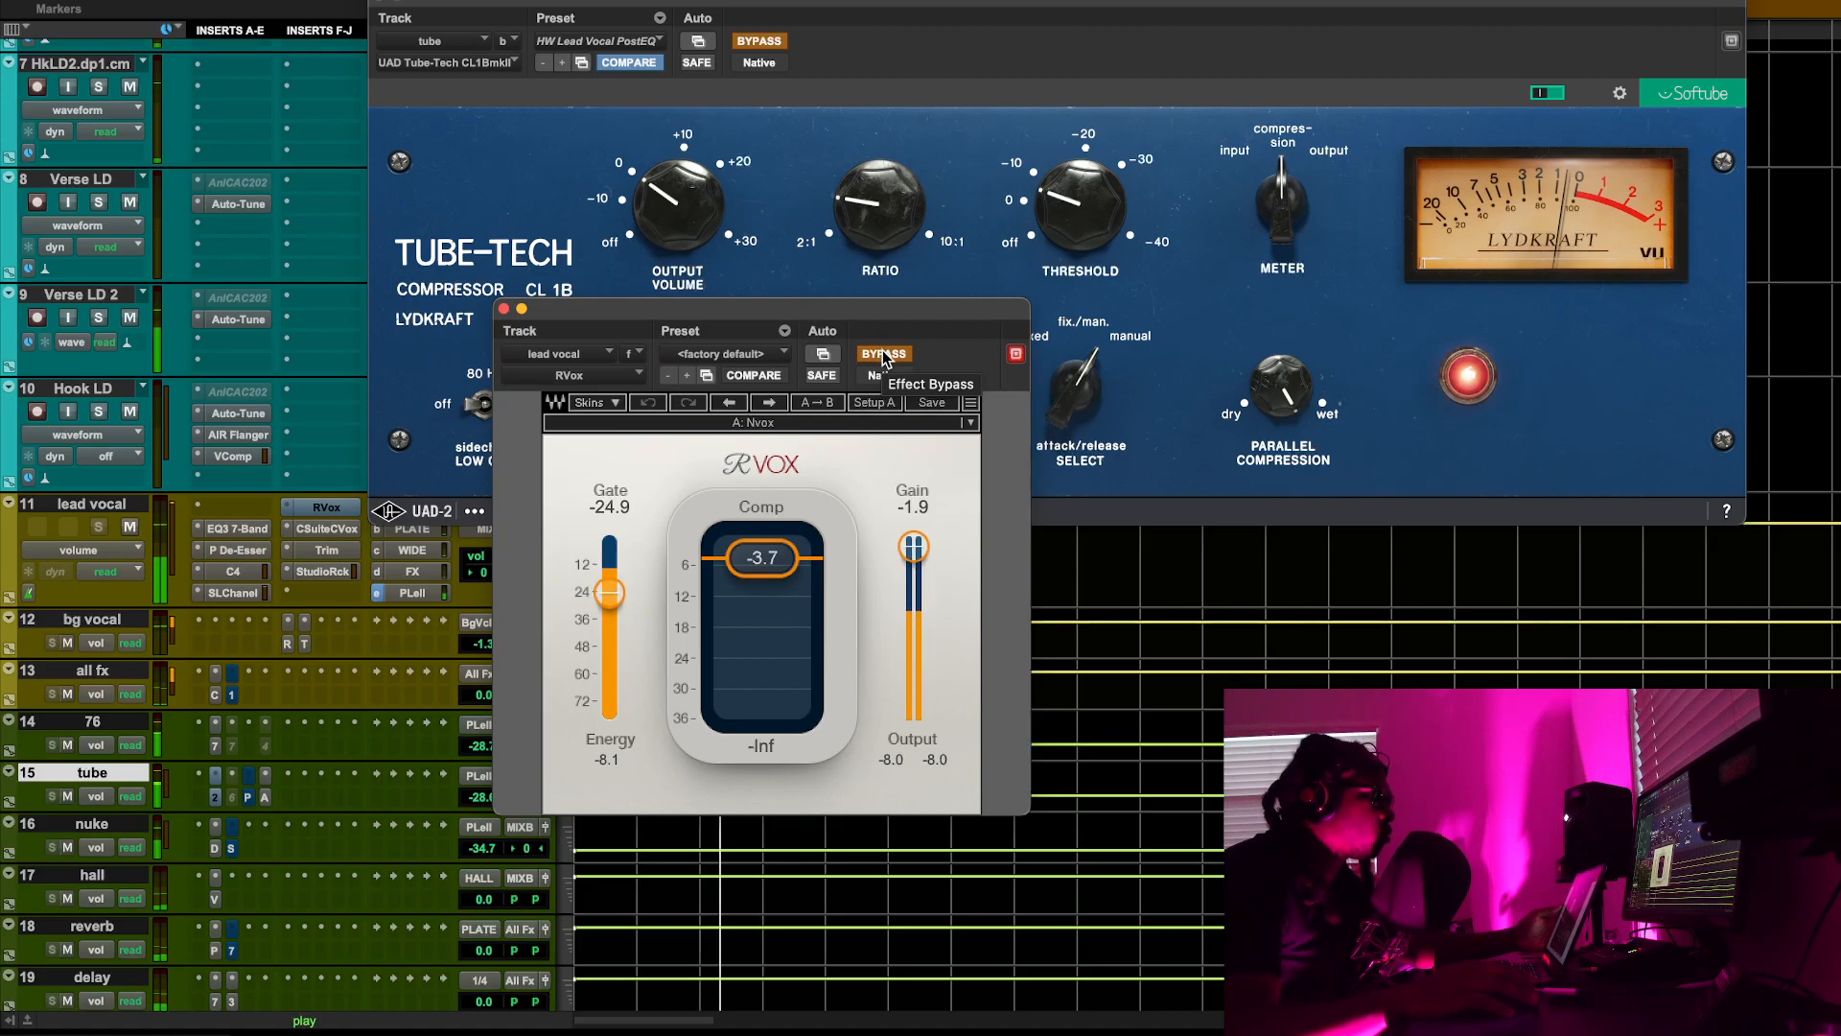
{"action": "left_click", "coordinate": [882, 356]}
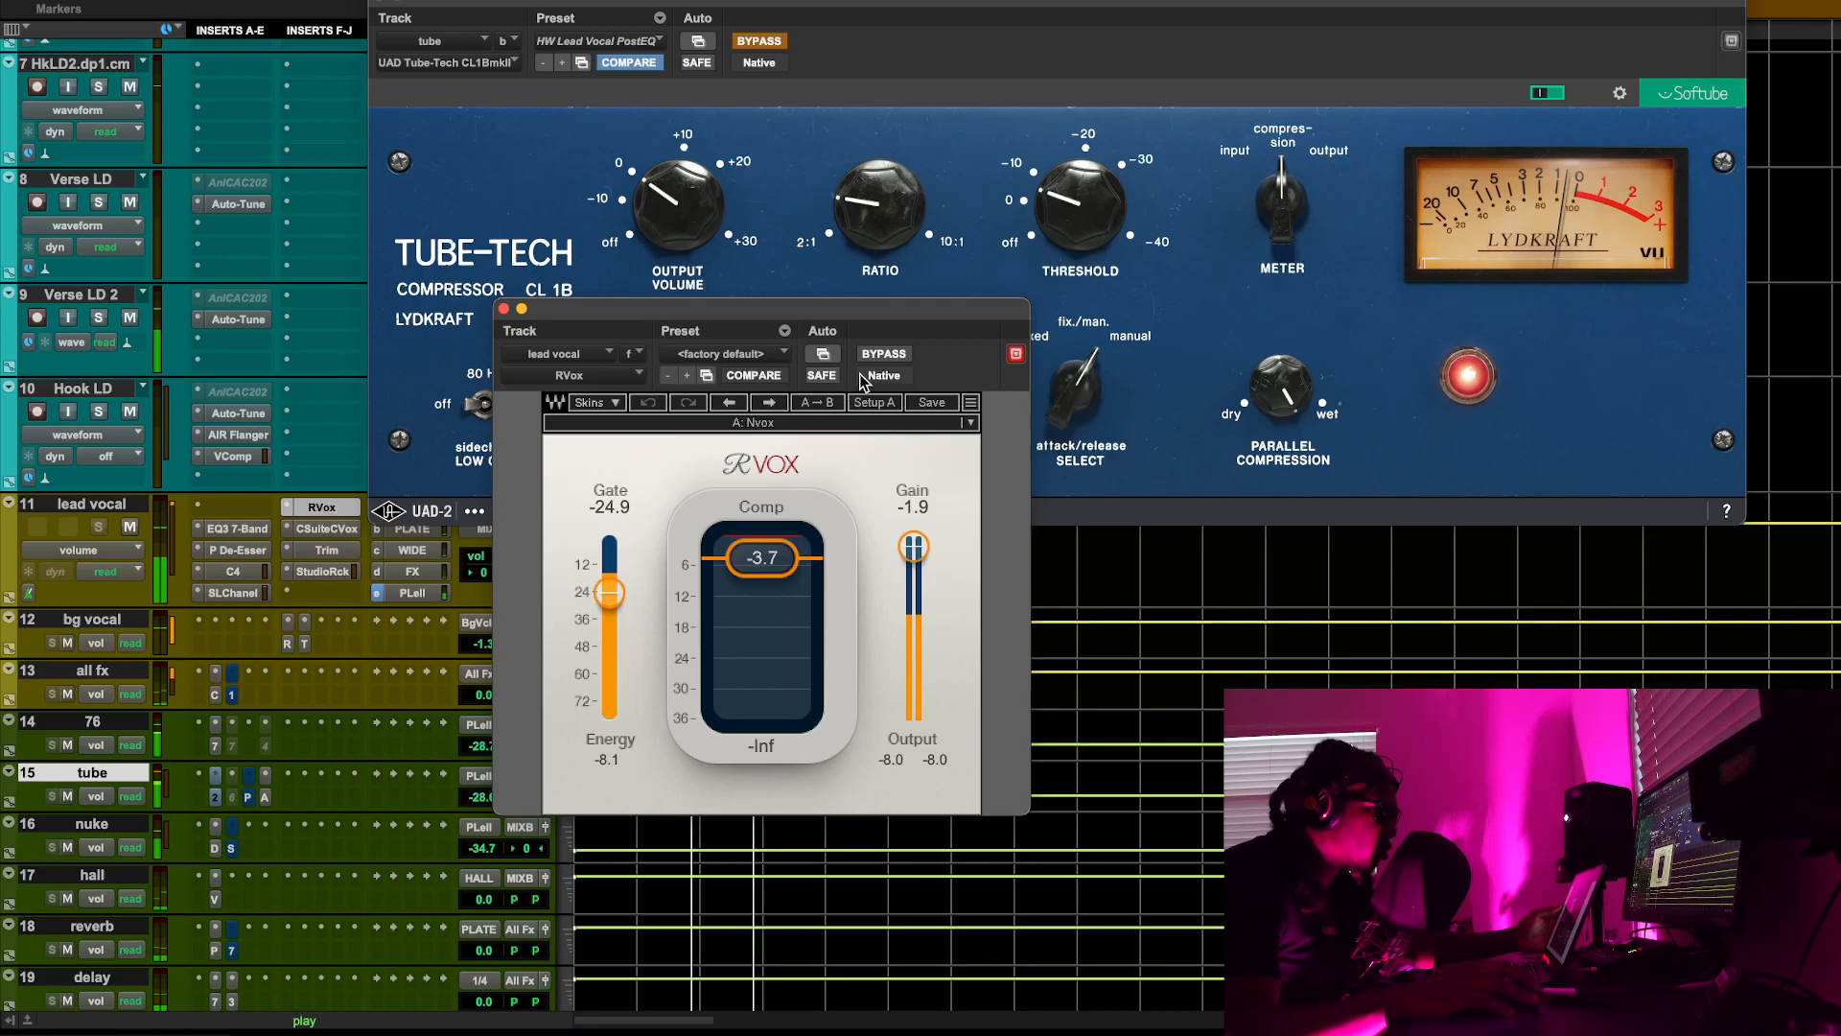
{"action": "left_click", "coordinate": [868, 357]}
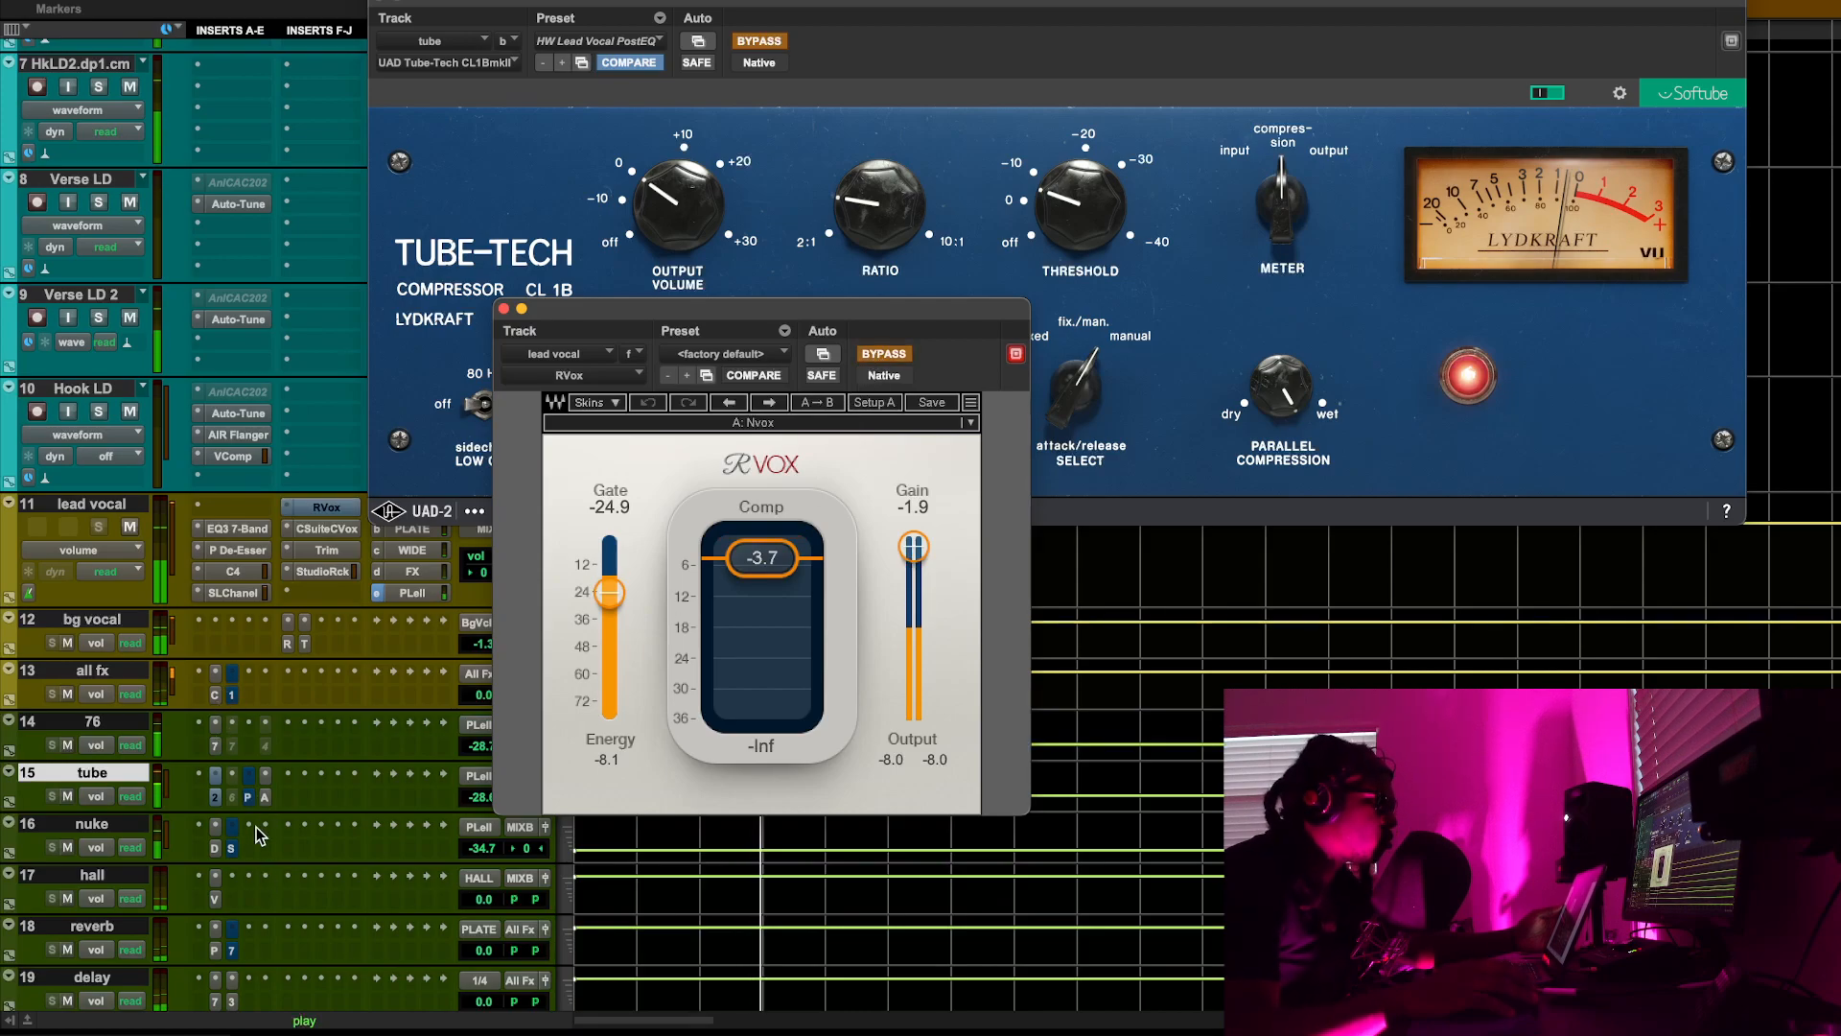
Bypass Auto-Tune Vocal Compressor on the tube track and activate the Tube-Tech CL 1B in its place
{"action": "right_click", "coordinate": [269, 791]}
{"action": "left_click", "coordinate": [292, 805]}
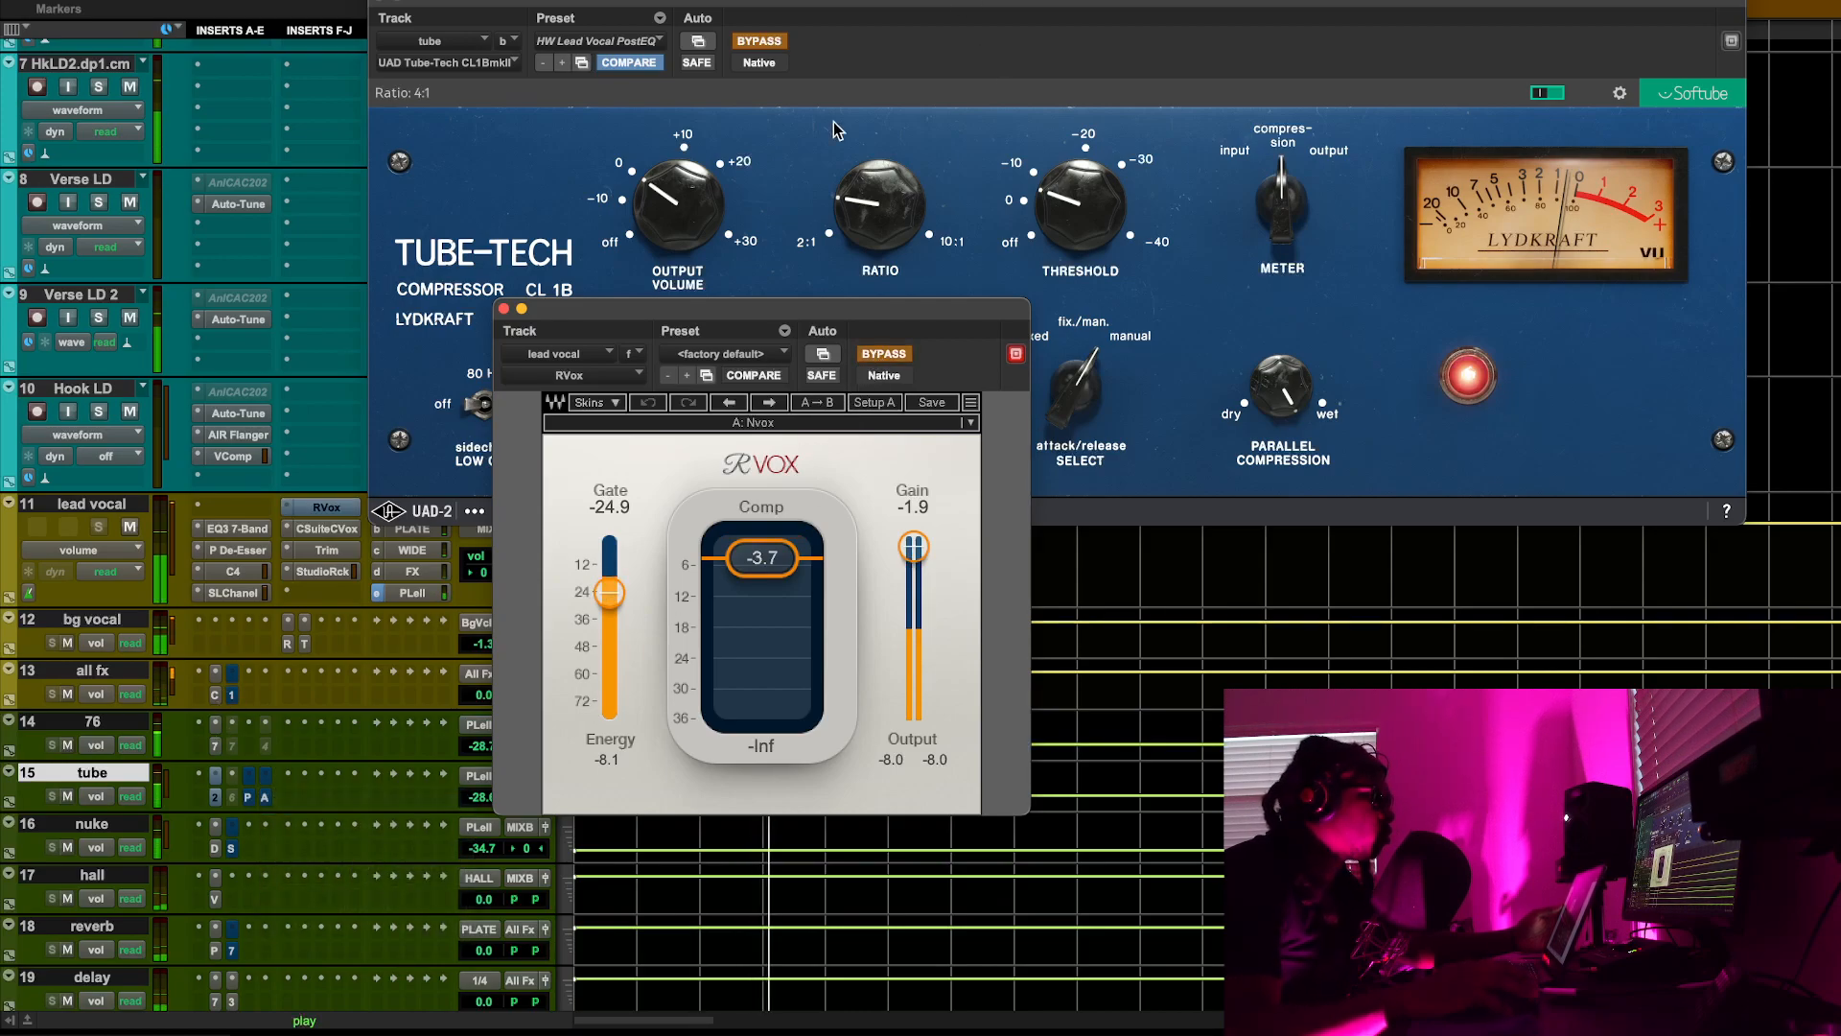
{"action": "left_click", "coordinate": [779, 43]}
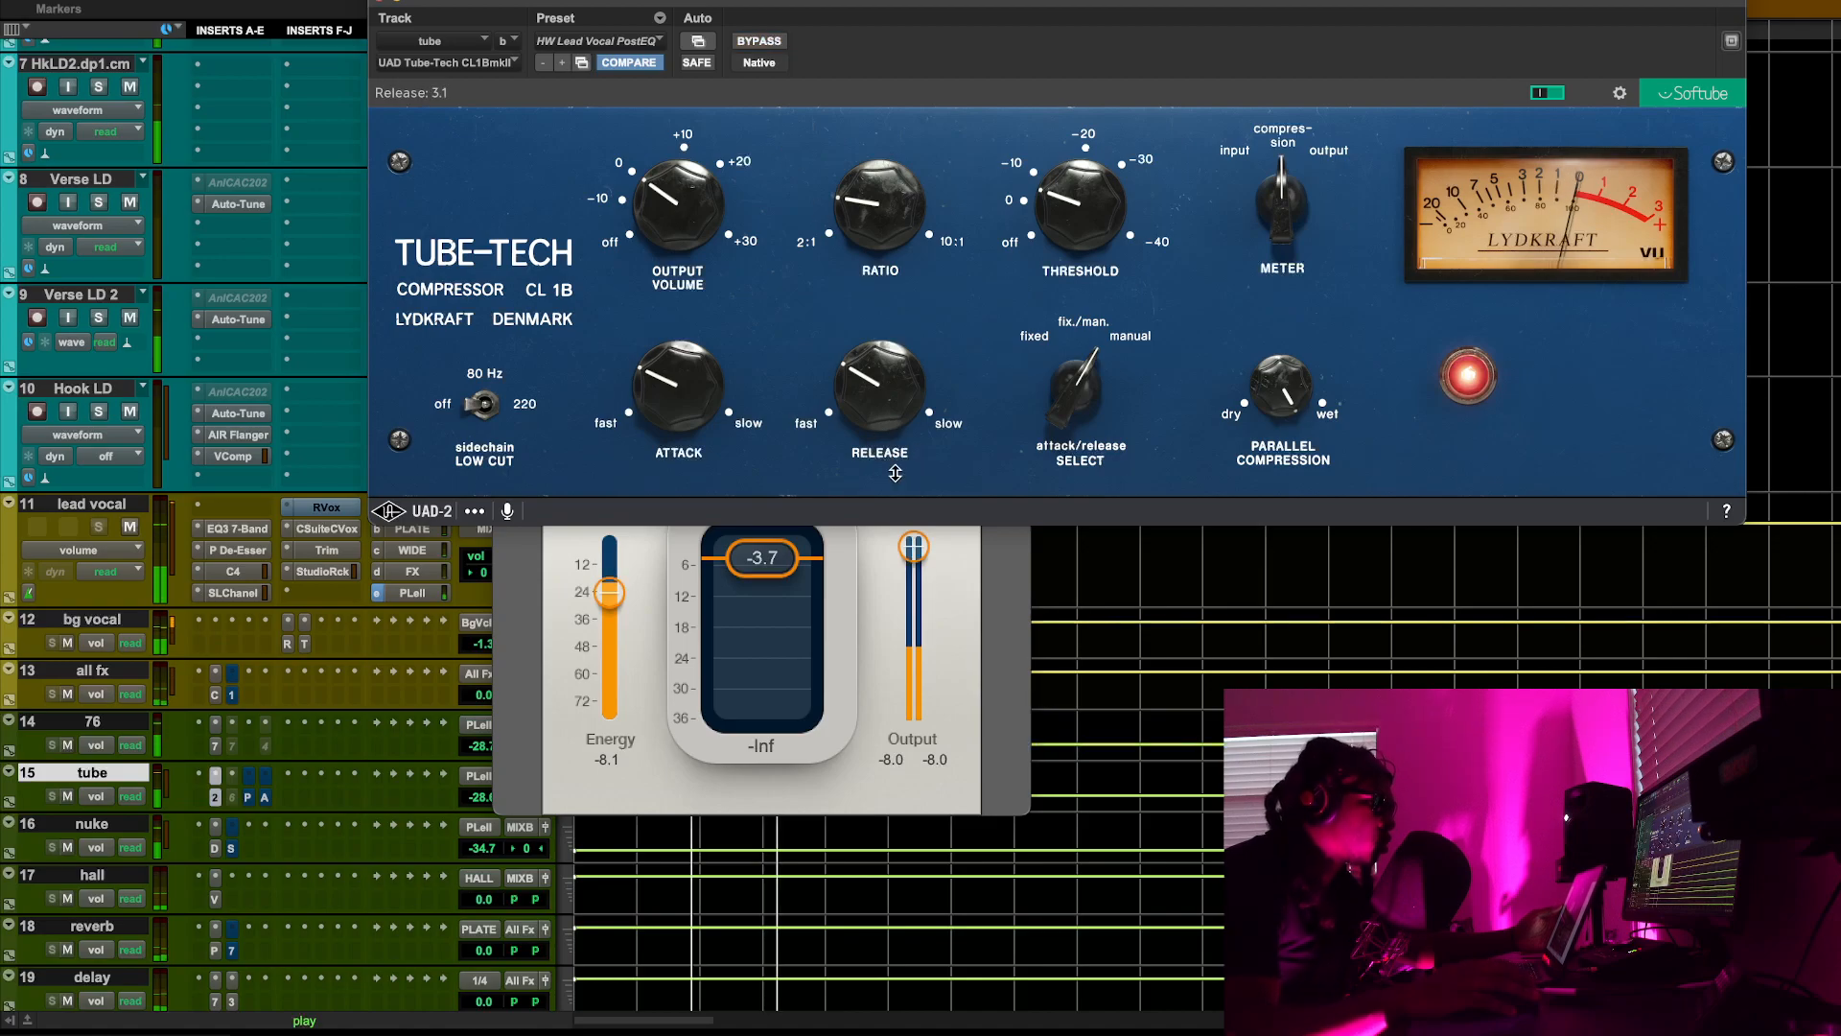
Compare the Tube-Tech CL 1B bypassed and active on the tube track, and reactivate RVox on the lead vocal
{"action": "left_click", "coordinate": [748, 44]}
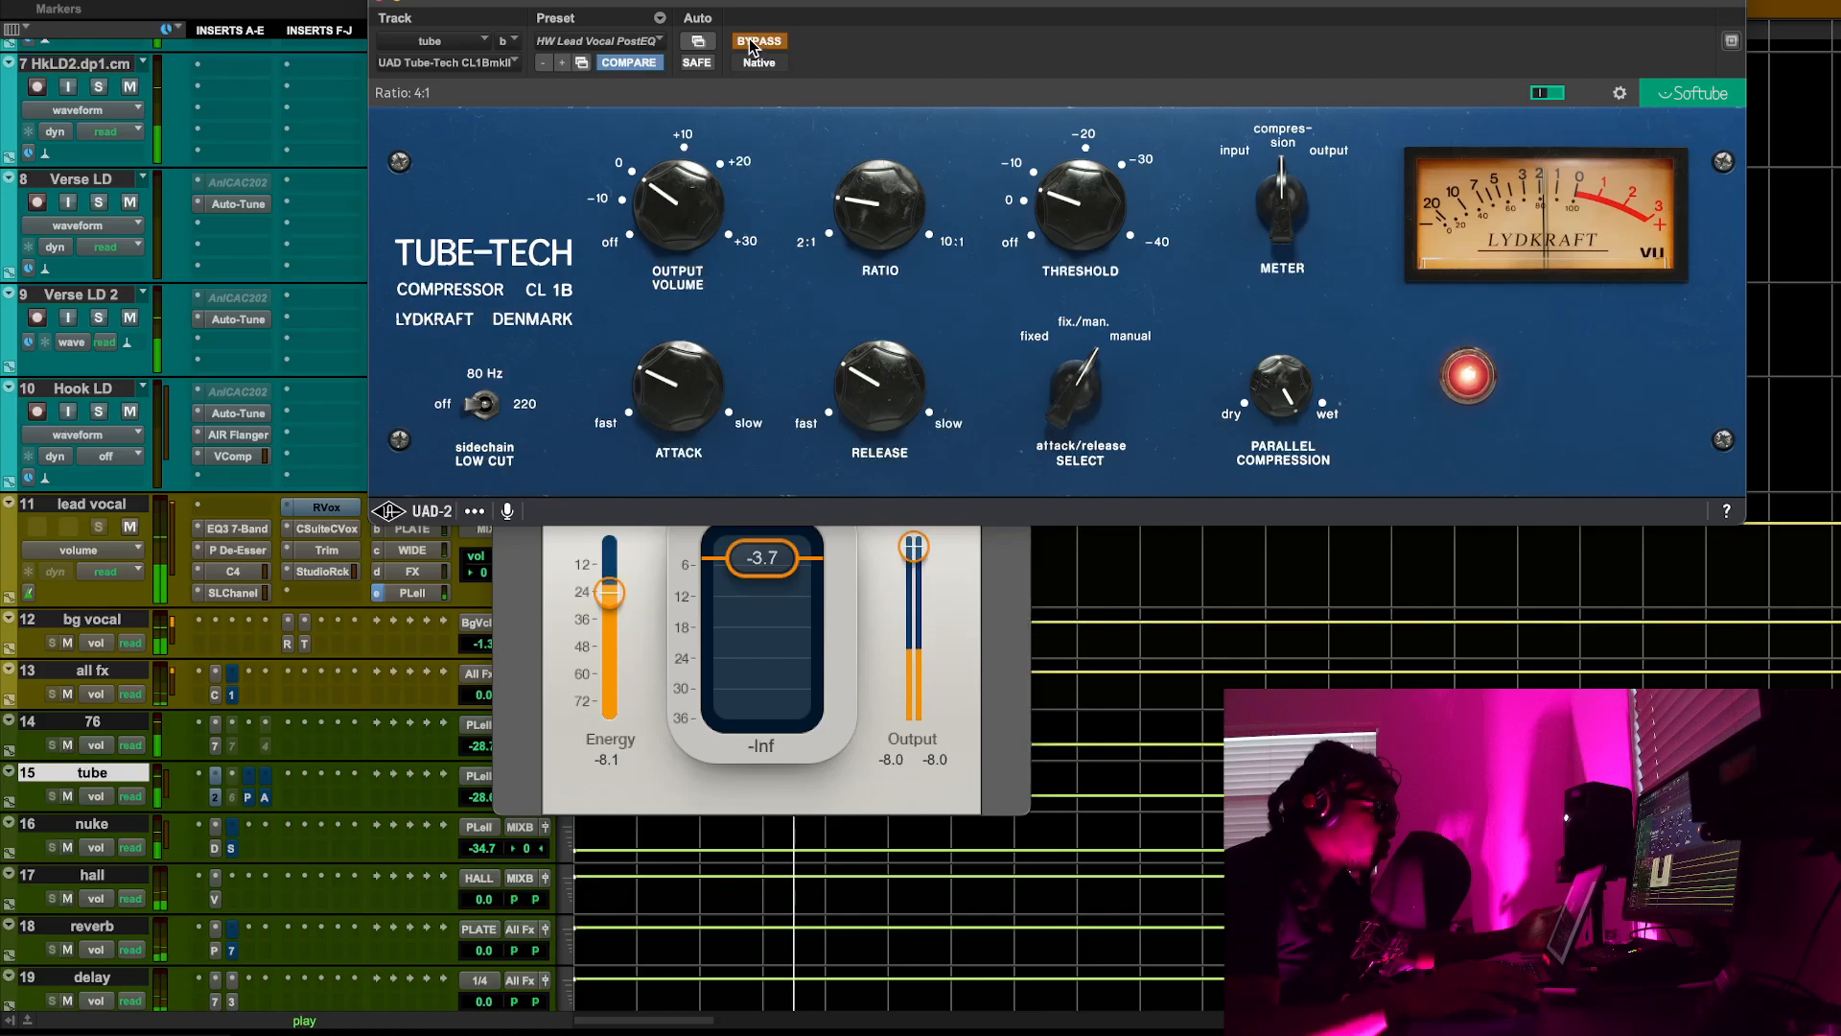
{"action": "left_click", "coordinate": [751, 44]}
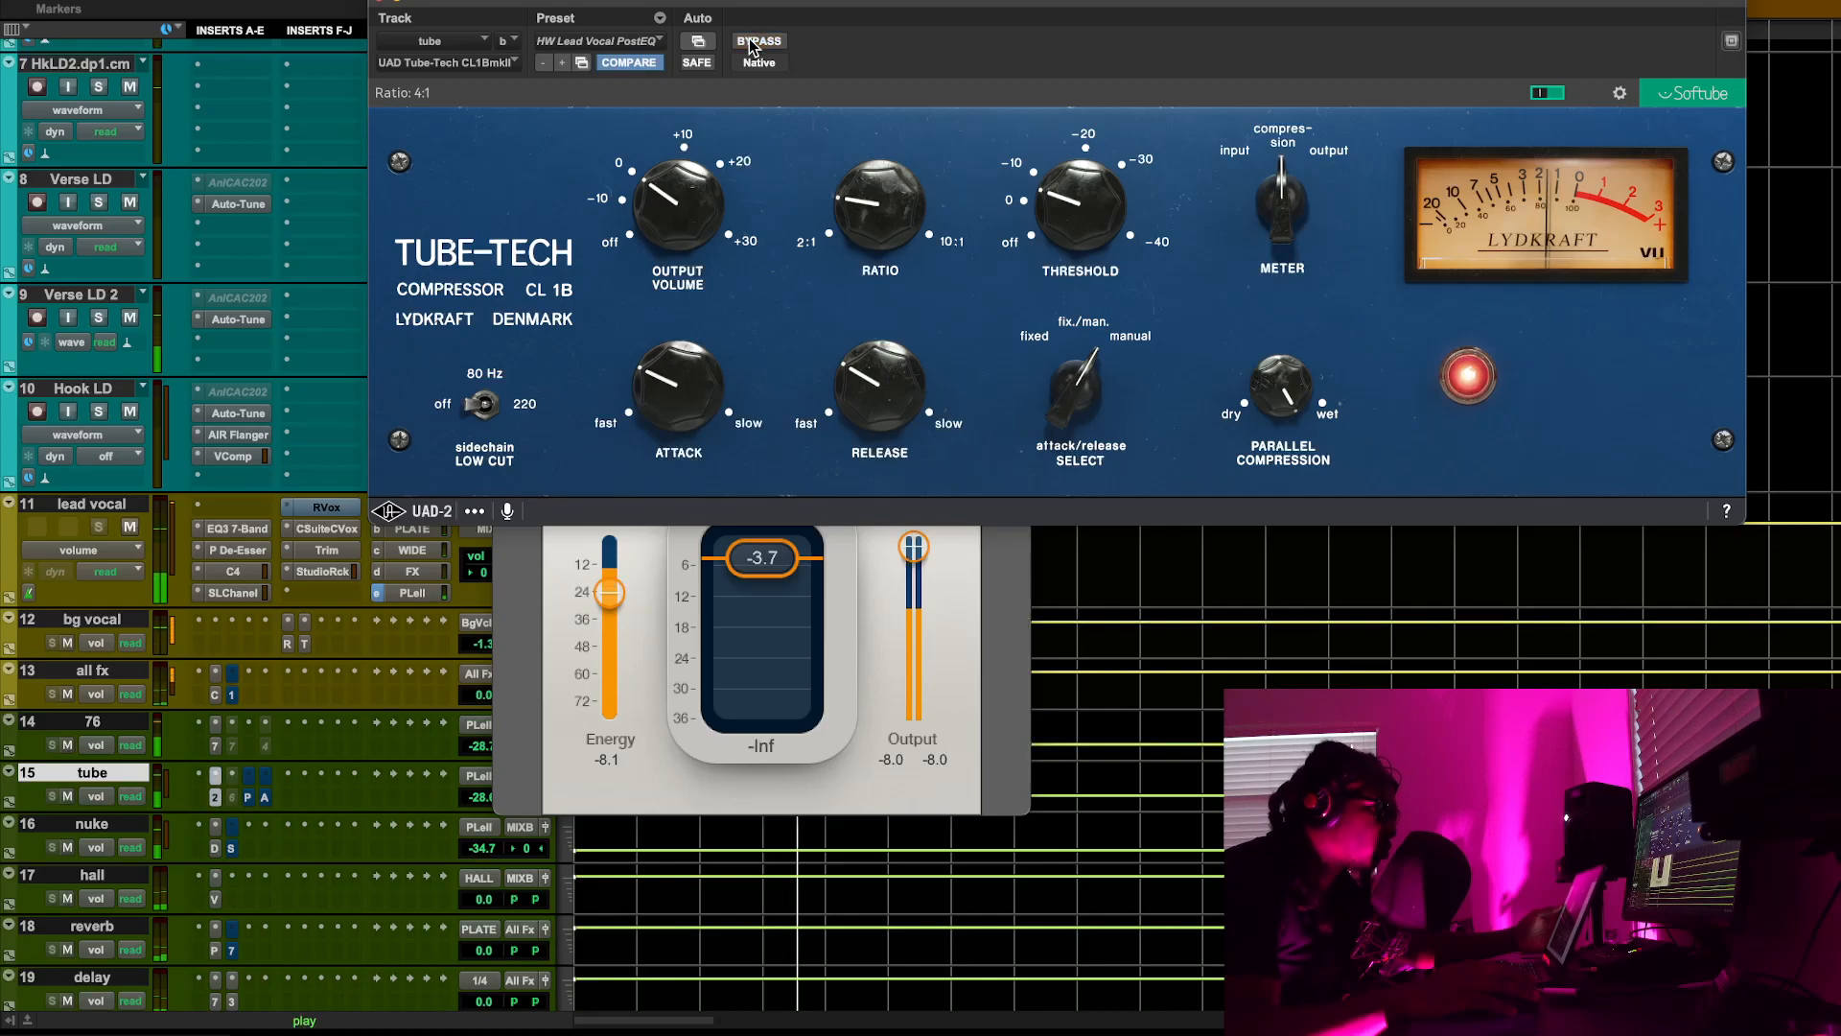
{"action": "left_click", "coordinate": [876, 624]}
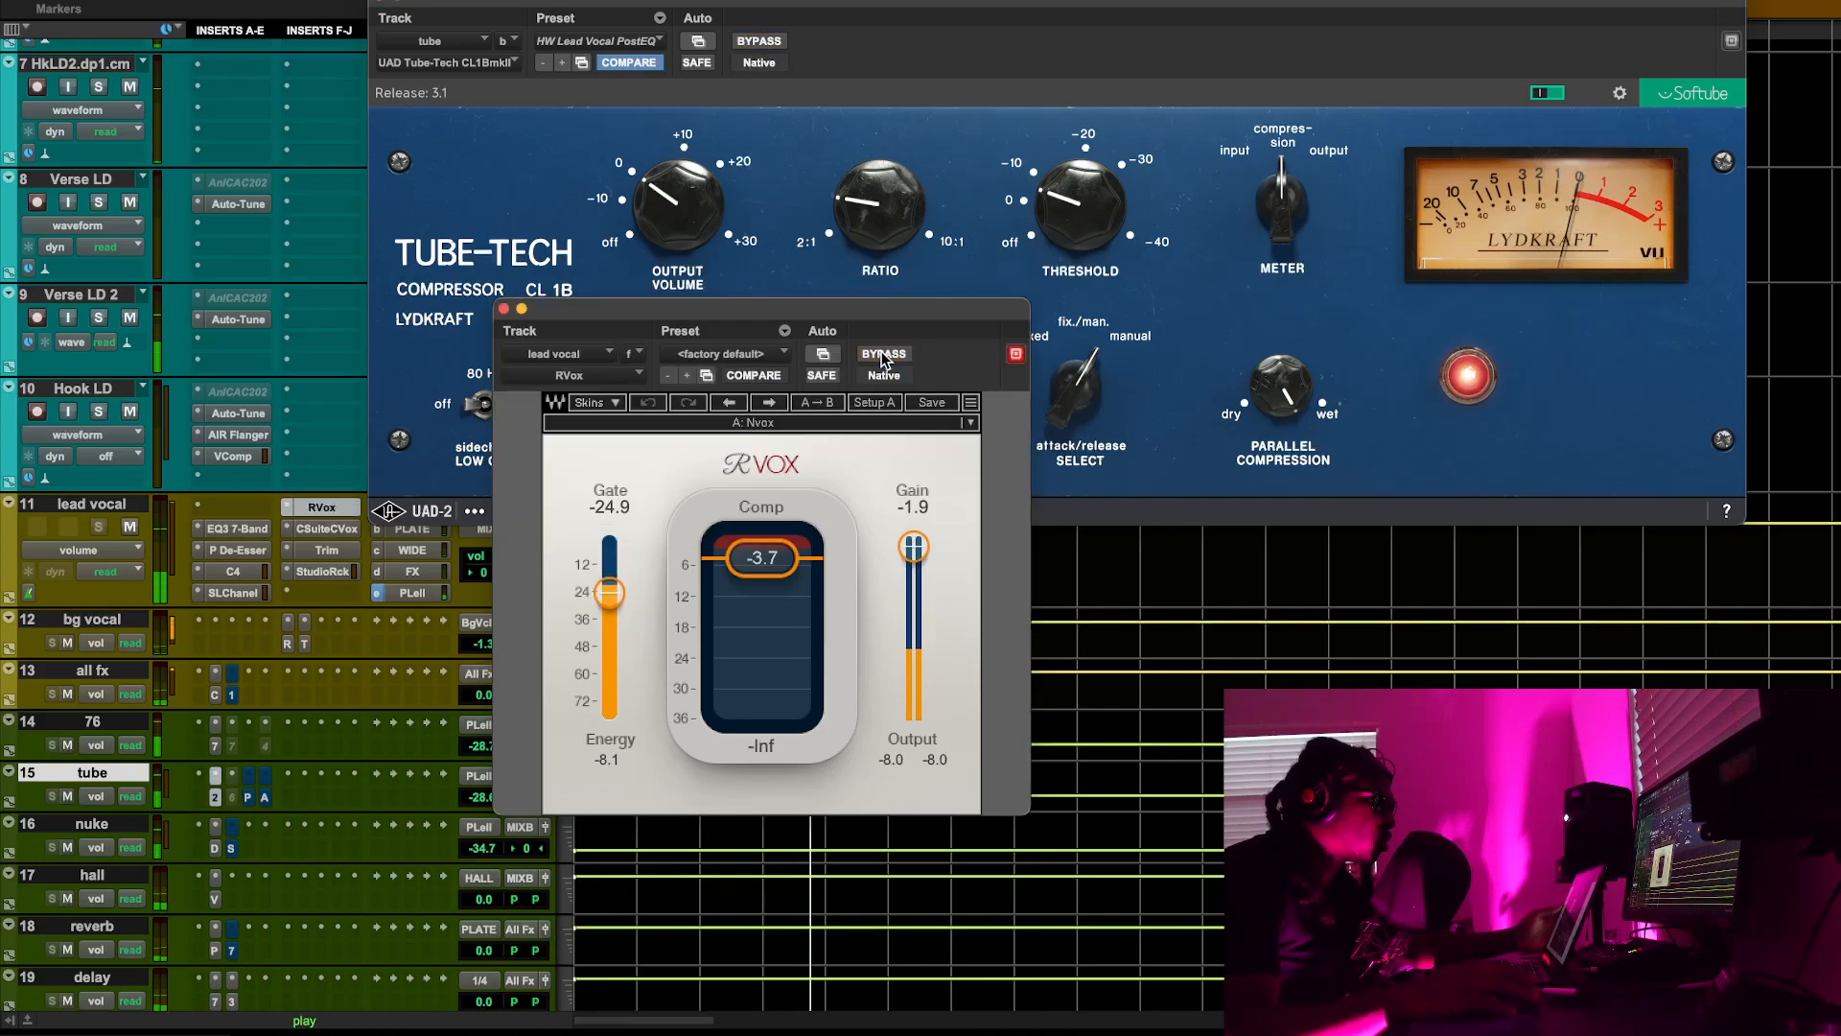